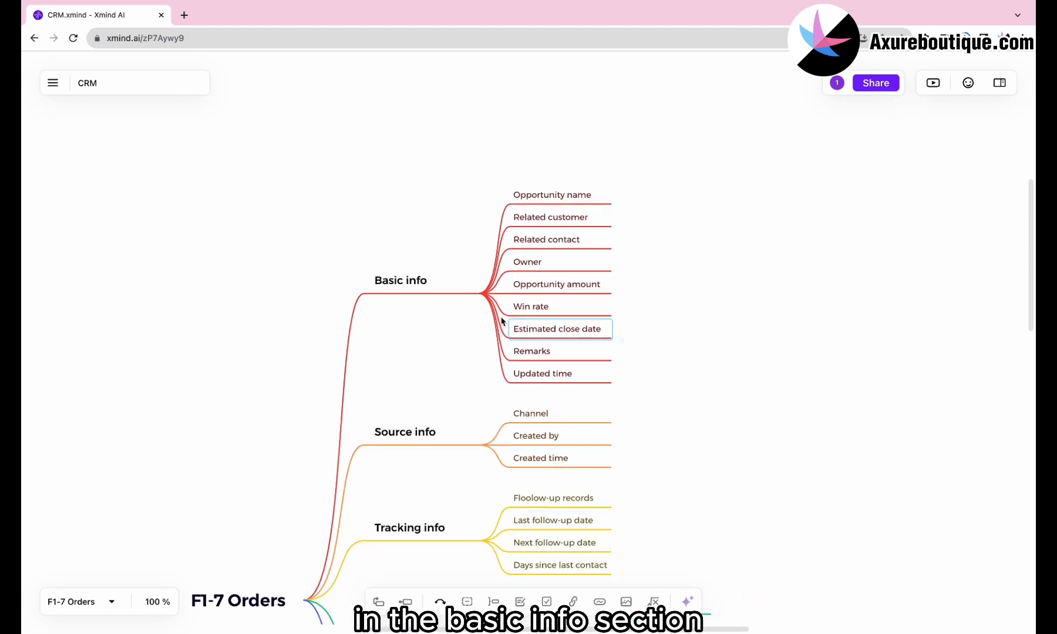
Delete all the existing opportunity subtopics under Basic info in the F1-7 Orders map
left_click(392, 289)
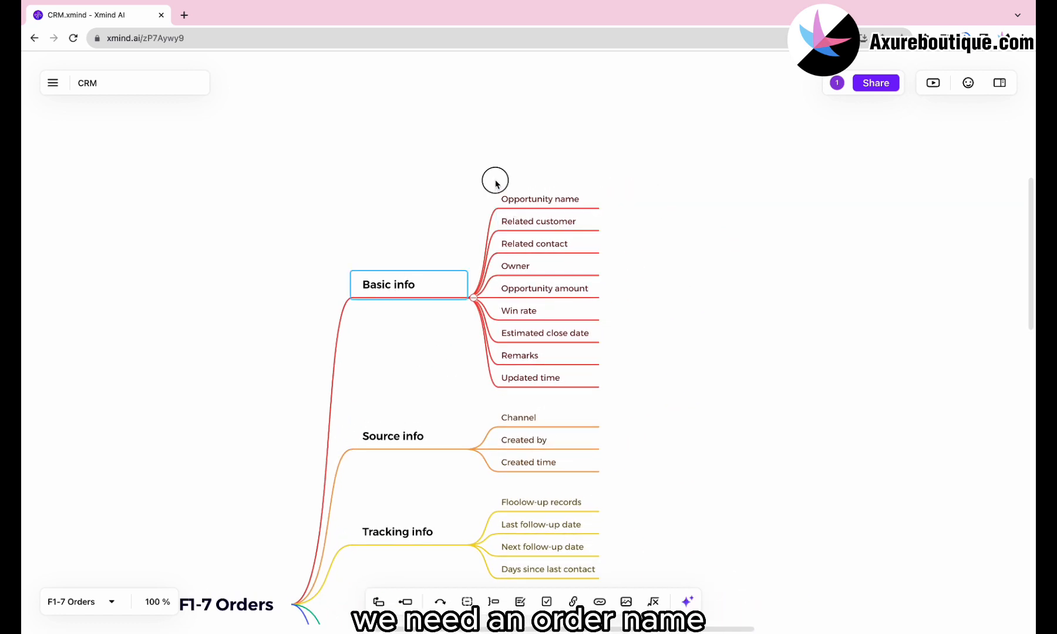
left_click_drag(493, 179, 576, 389)
key("Delete")
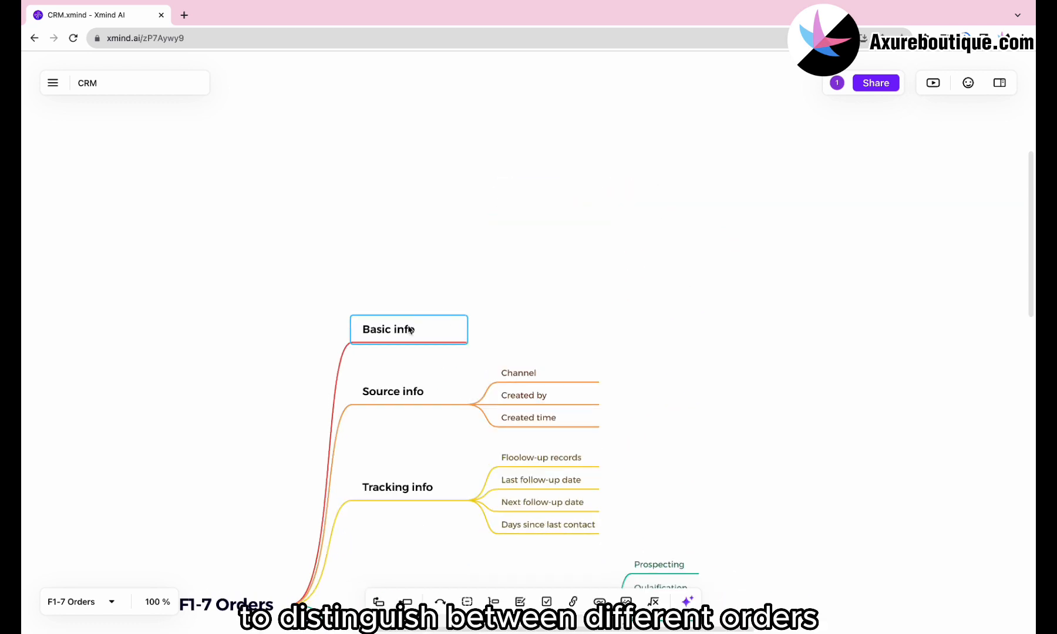
Add the subtopics Order name, Related customer and Related opportunity under Basic info
key("Tab")
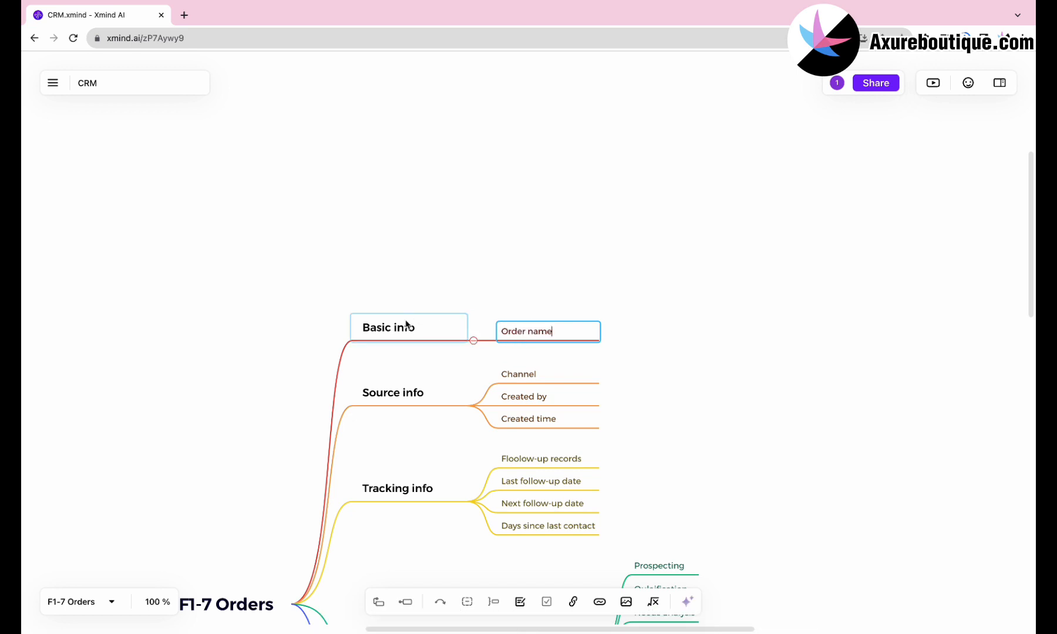
key("Tab")
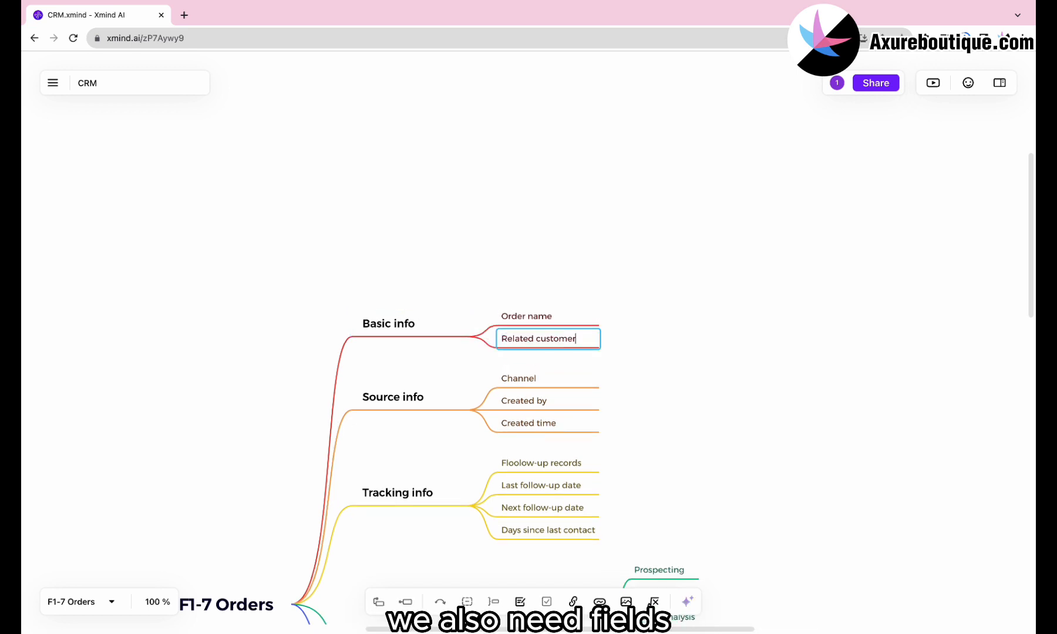
left_click(399, 325)
key("Tab")
double_click(526, 344)
type("Related opportunity")
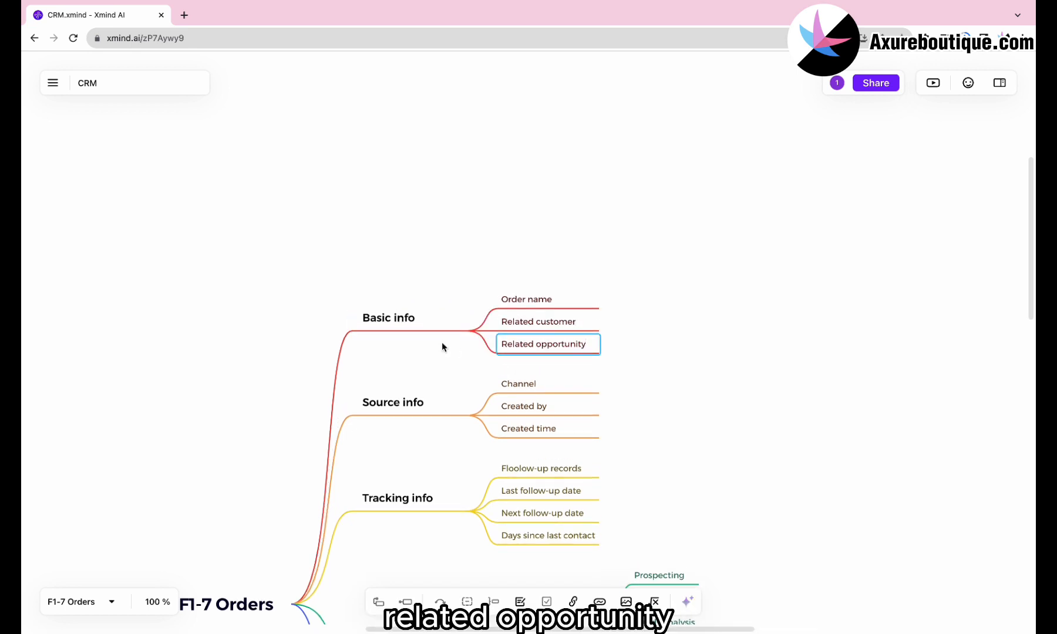
Add the subtopics Related contacts and Owner under Basic info
key("Return")
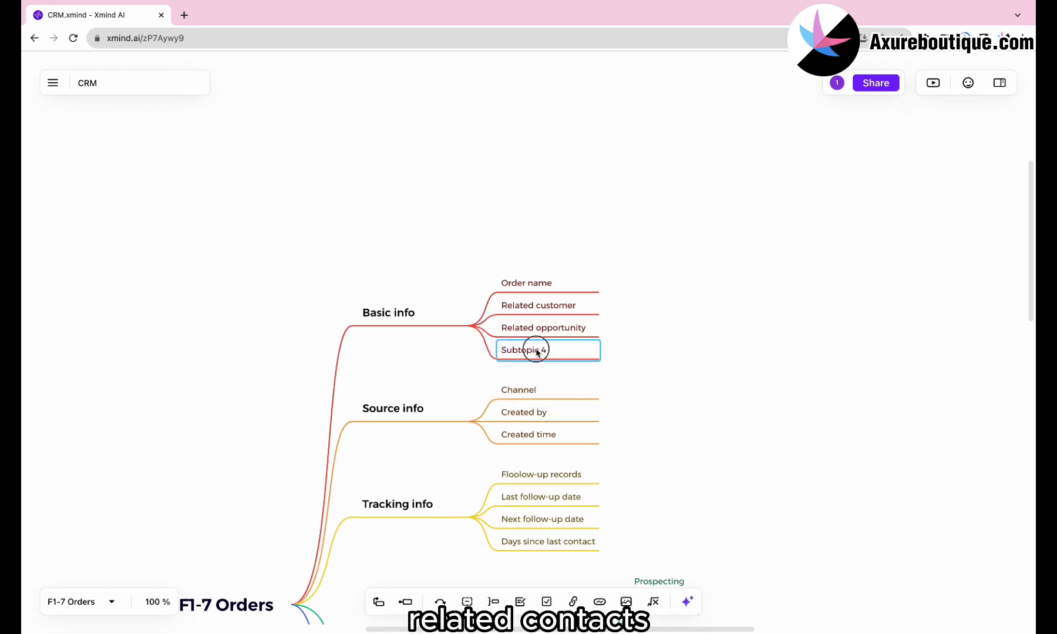
double_click(536, 353)
type("Related contacts")
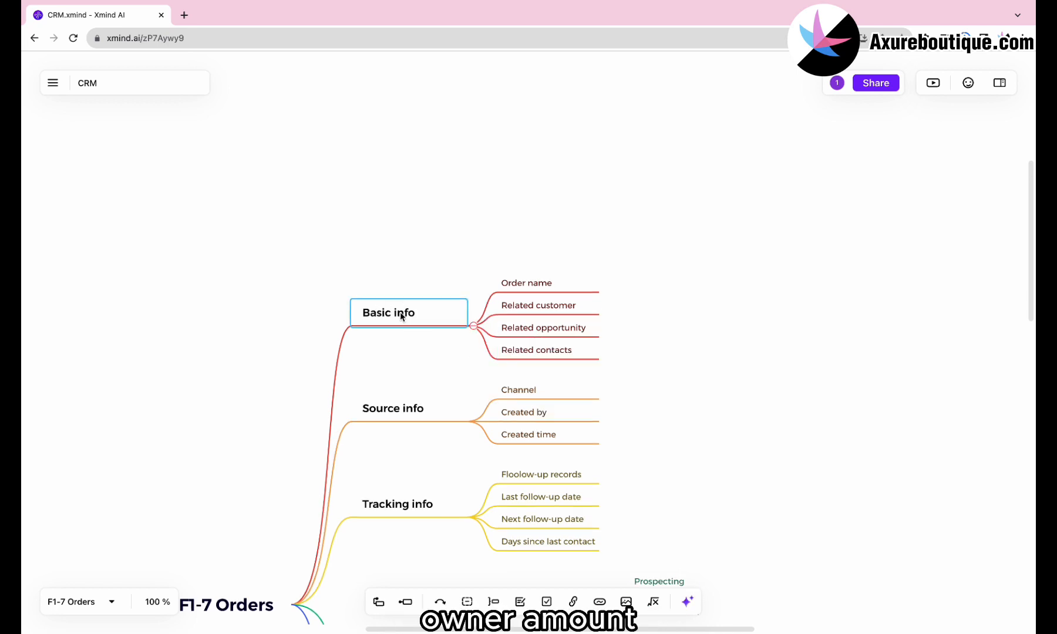
key("Tab")
left_click(537, 354)
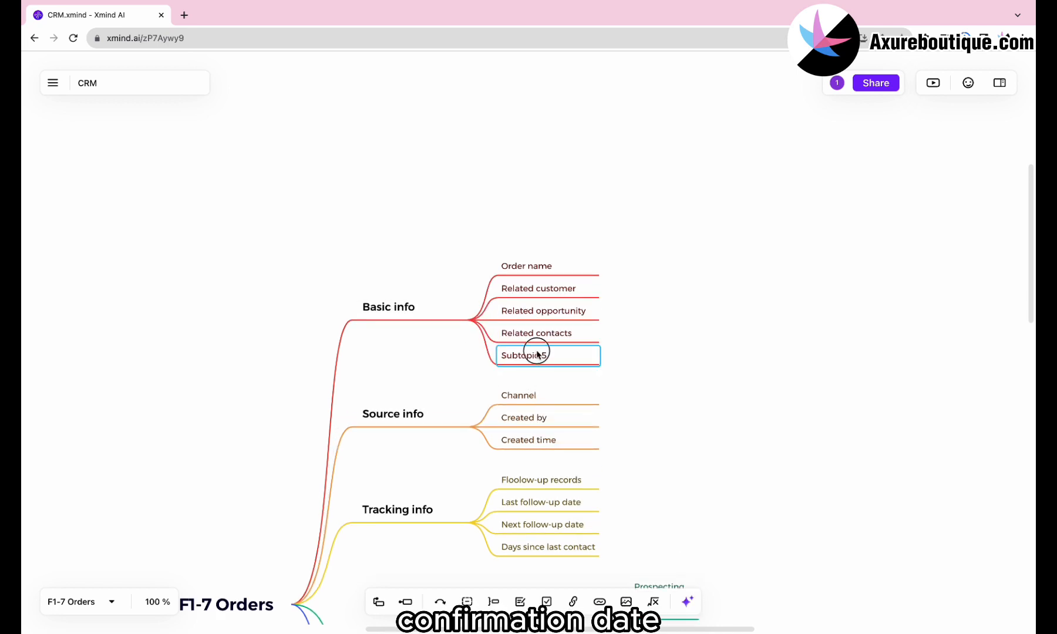
Add the subtopics Amount and Confirmation date under Basic info
left_click(412, 320)
key("Tab")
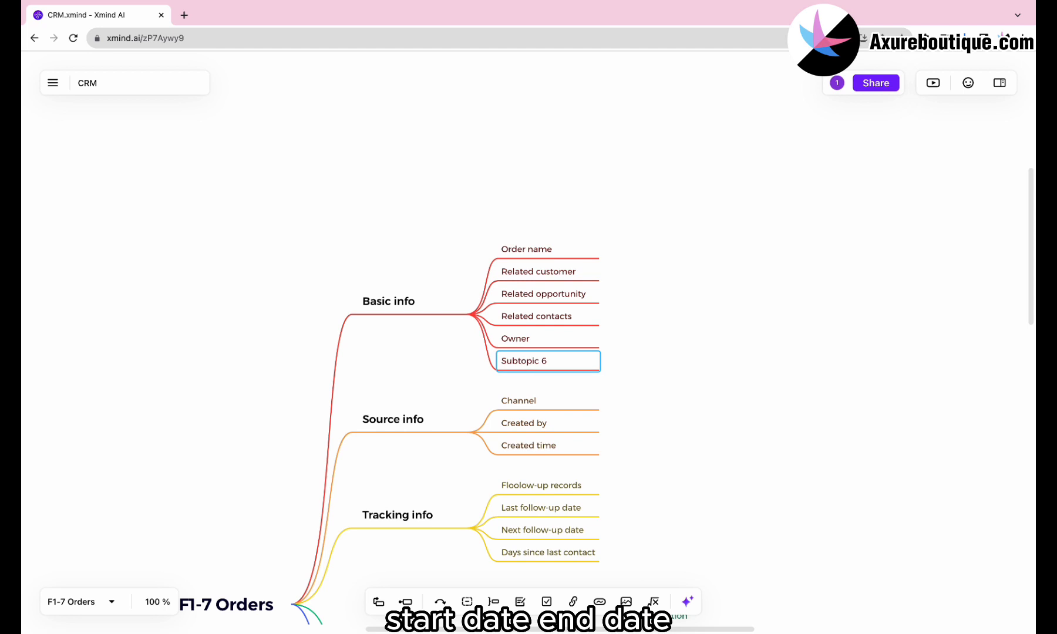
type("Amount")
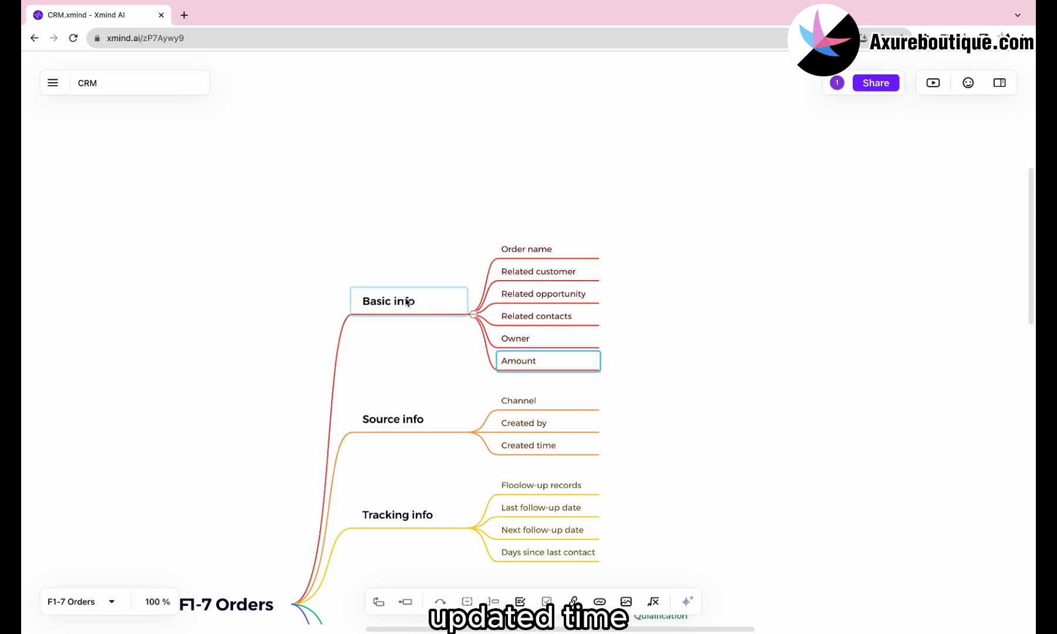
left_click(405, 303)
key("Tab")
double_click(554, 370)
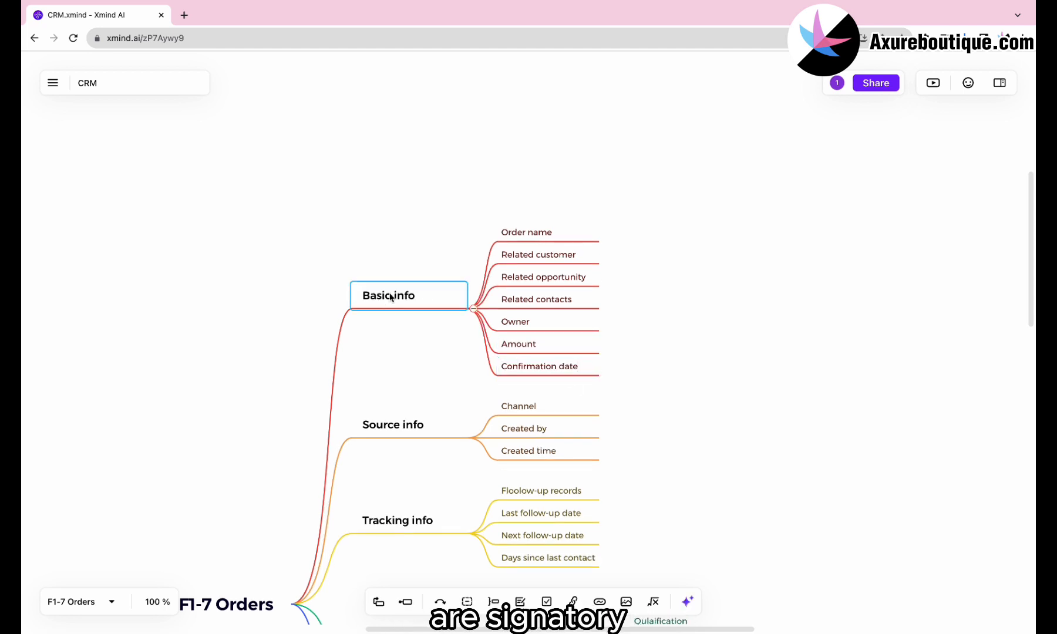
Add the subtopics Start date and End date under Basic info
key("Tab")
left_click(534, 376)
left_click(414, 303)
key("Tab")
type("End date")
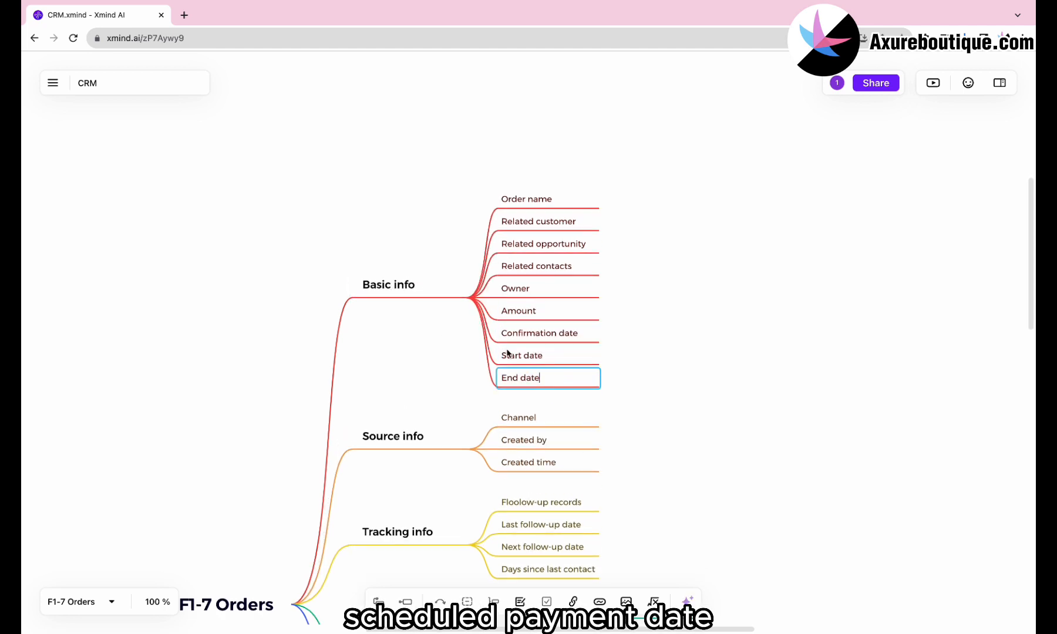
Add the subtopics Updated time and Our signatory under Basic info
left_click(408, 289)
key("Tab")
left_click(544, 383)
type("Updated time")
left_click(408, 281)
key("Tab")
left_click(540, 392)
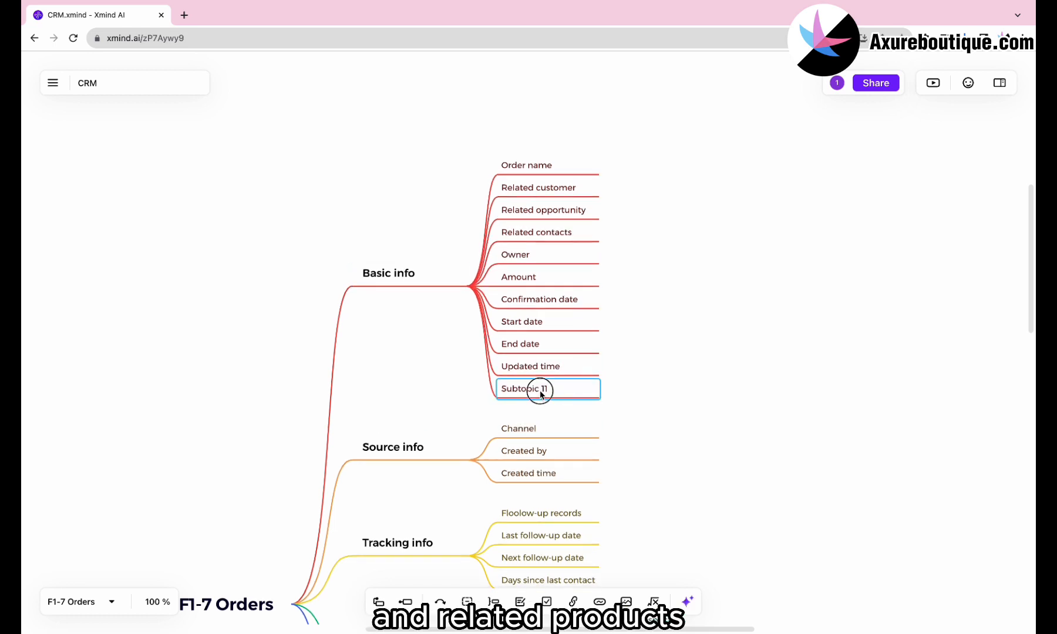
Add a Counterparty signatory subtopic under Basic info, below Our signatory
left_click(418, 304)
key("Tab")
left_click(536, 397)
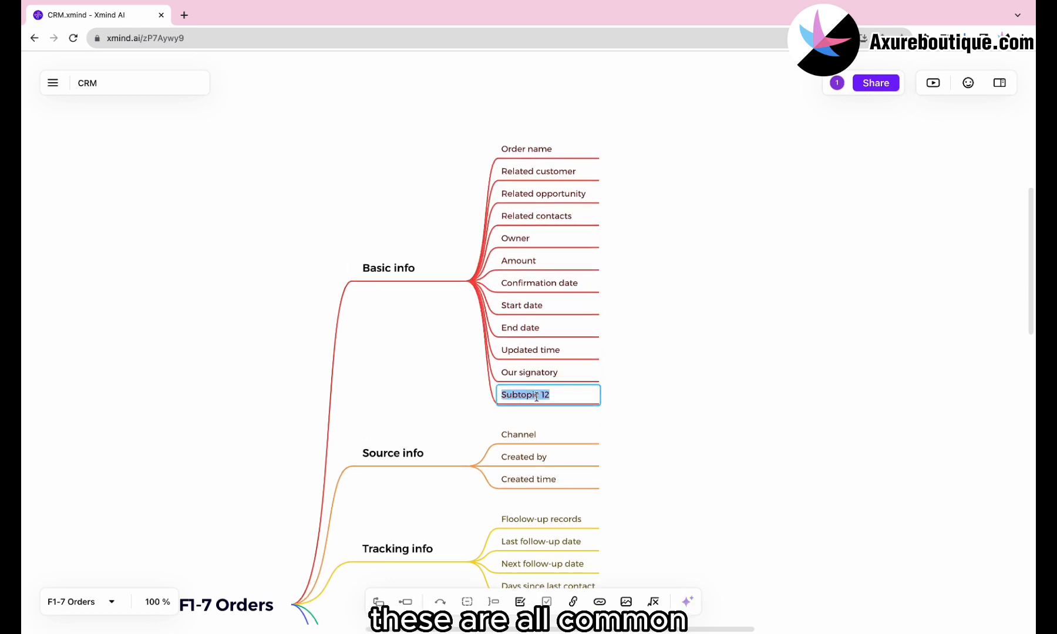
type("Counterparty signatory")
Add Payment method under Basic info with Cash, Credit card, Debit card, Bank transfer, Electronic wallet, Check, Mobile payment, Installment plan and Cash on delivery
scroll(392, 454, "down", 2)
left_click(392, 208)
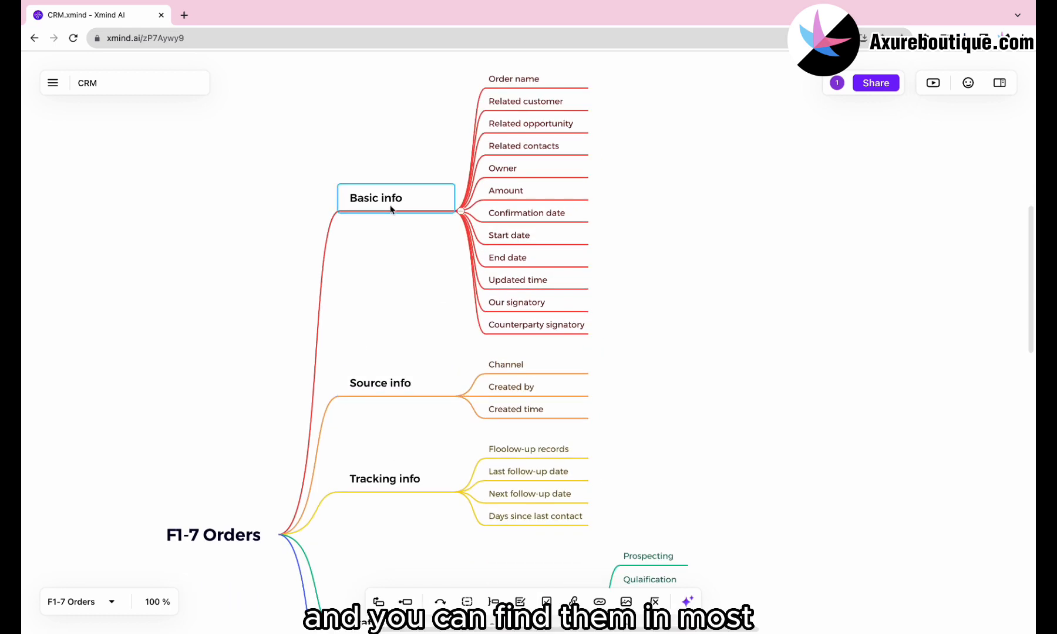
key("Tab")
type("Payment method")
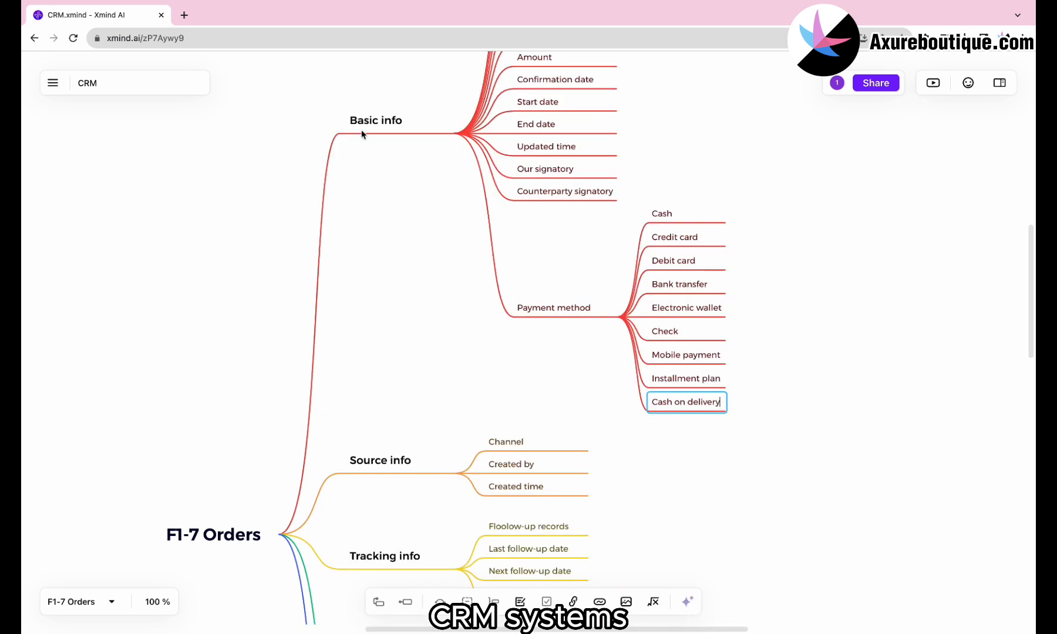
Add the subtopics Scheduled payment date and Releated contracts under Basic info
left_click(374, 123)
key("Tab")
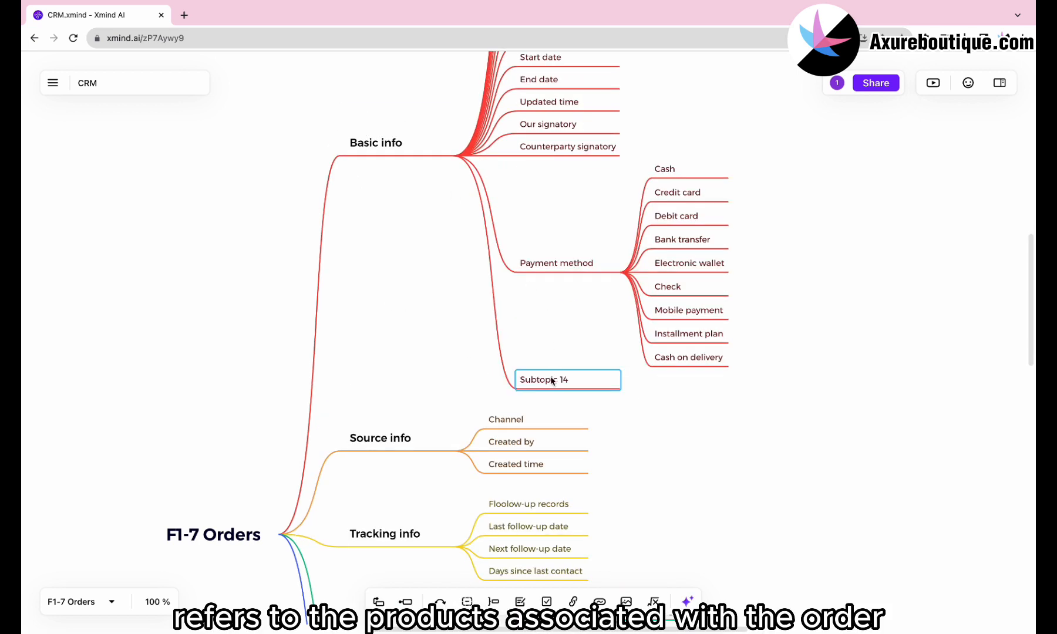
type("Scheduled payment date")
left_click(376, 143)
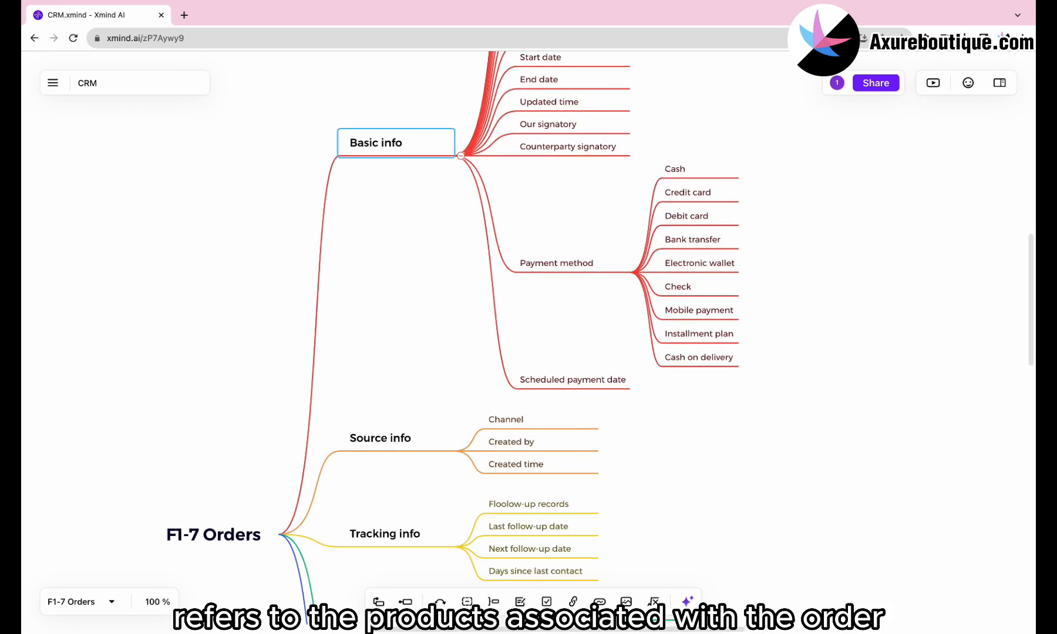
key("Tab")
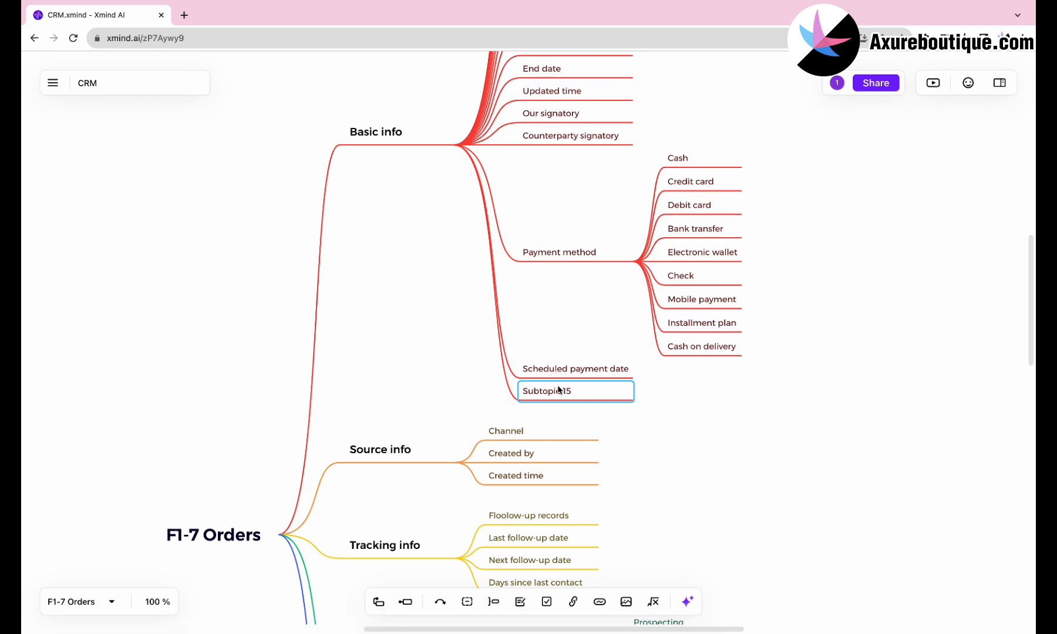
type("Releated contracts")
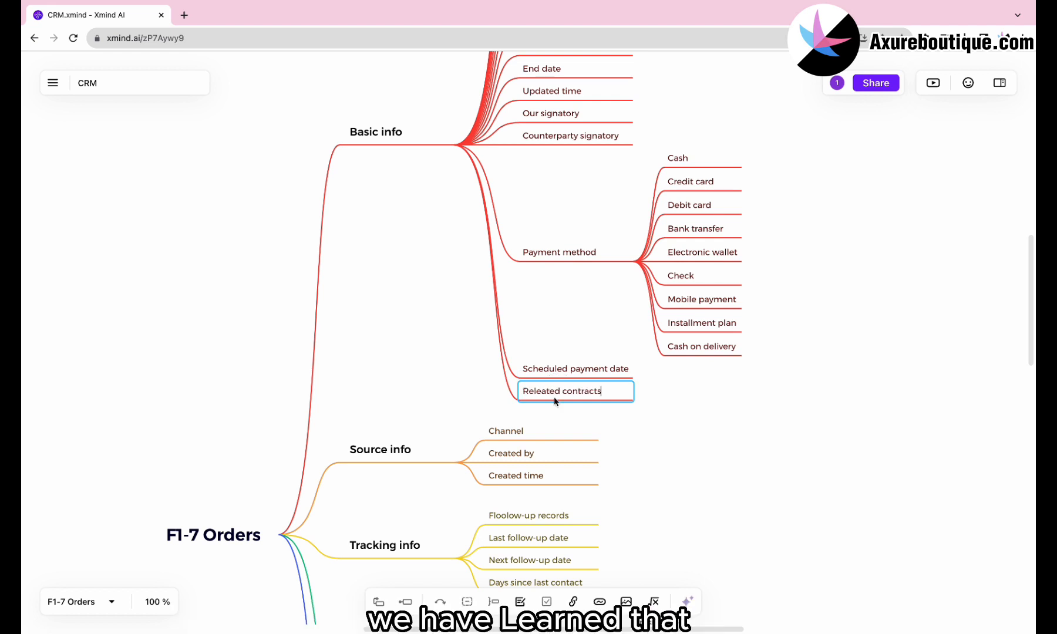
Add a Related products subtopic as the last item under Basic info
left_click(390, 139)
key("Tab")
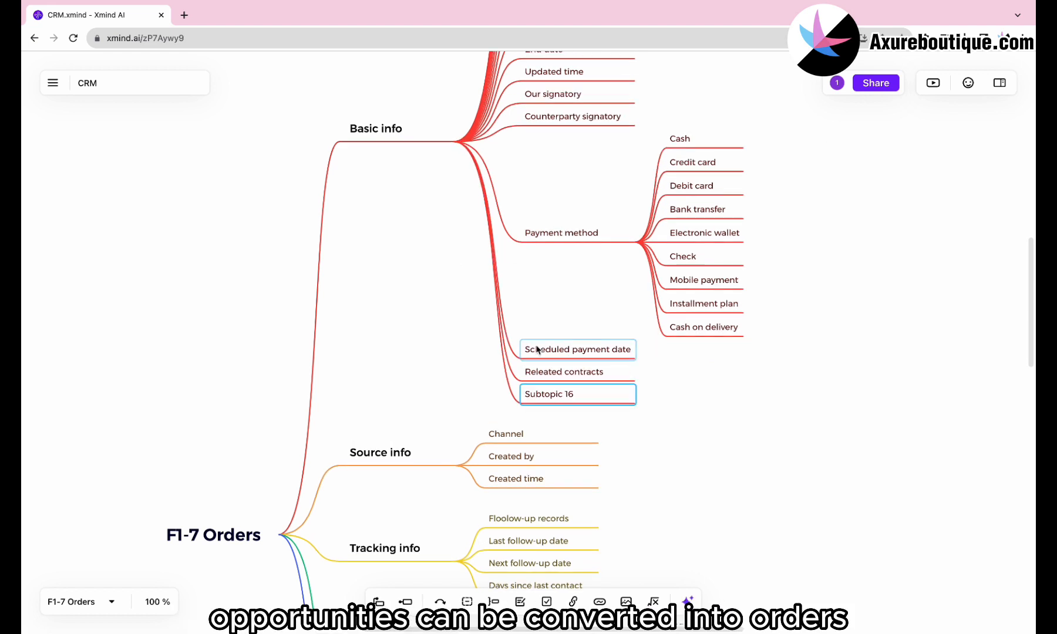
double_click(543, 392)
type("Related products")
left_click(488, 398)
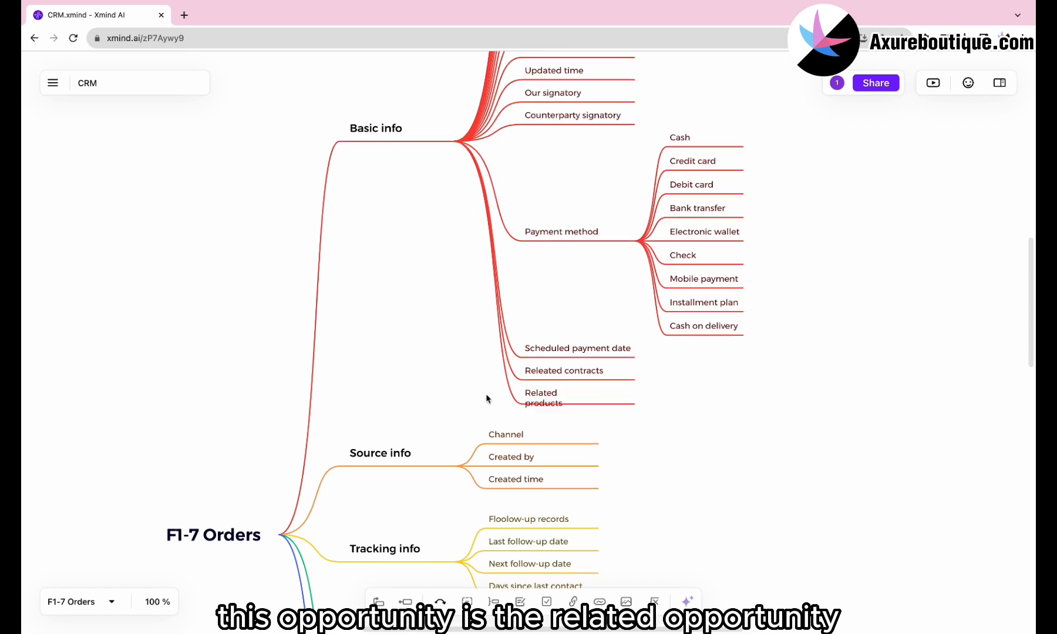
Rename the Opportunity stage subtopic under Status info as Order status
scroll(486, 398, "down", 5)
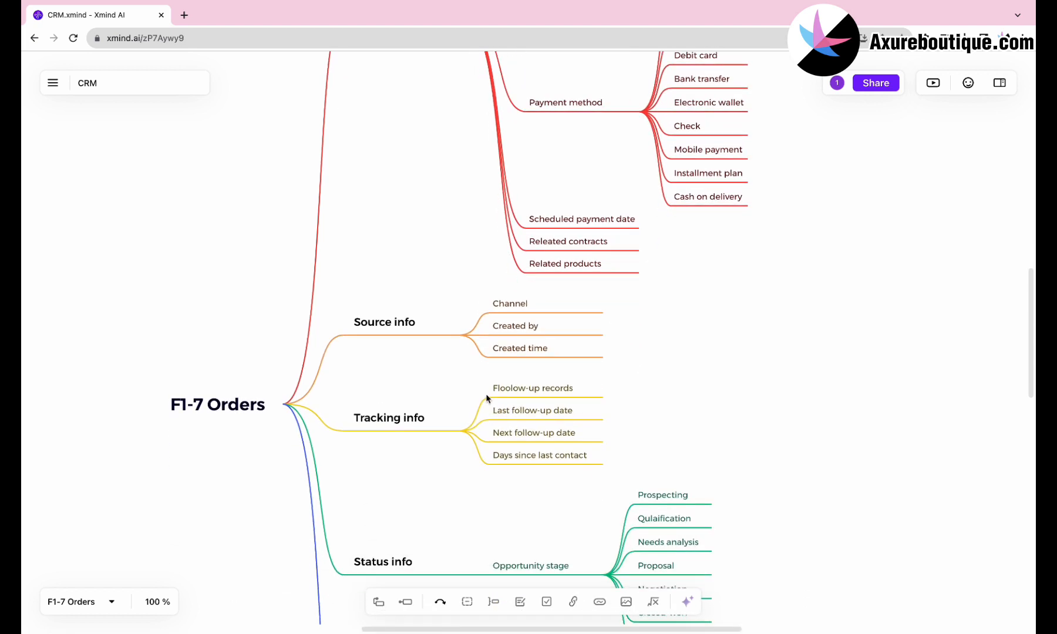
double_click(511, 441)
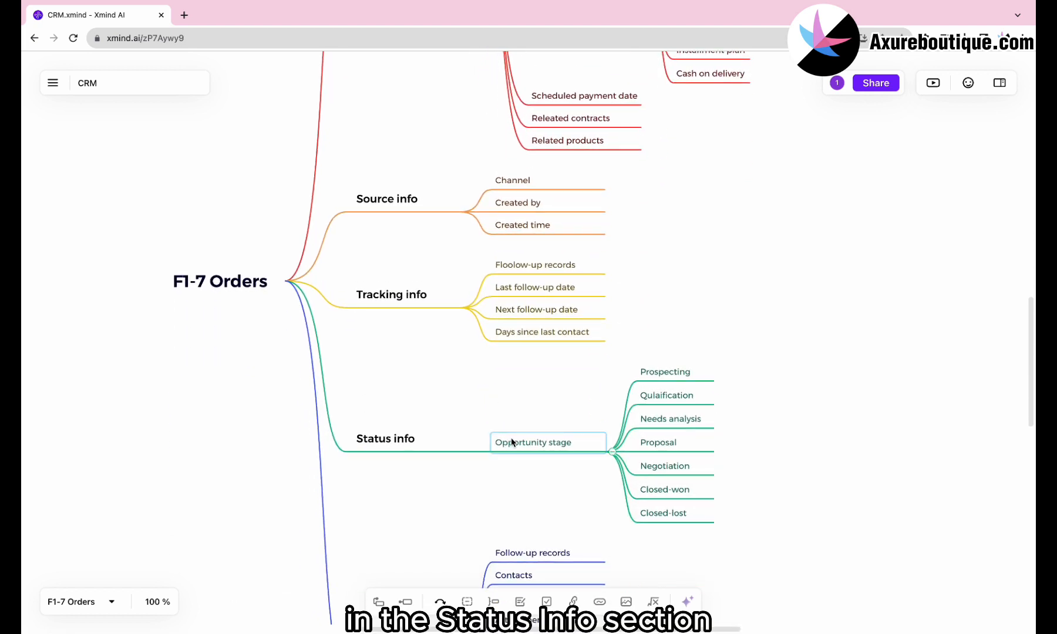
type("Order status")
left_click(574, 473)
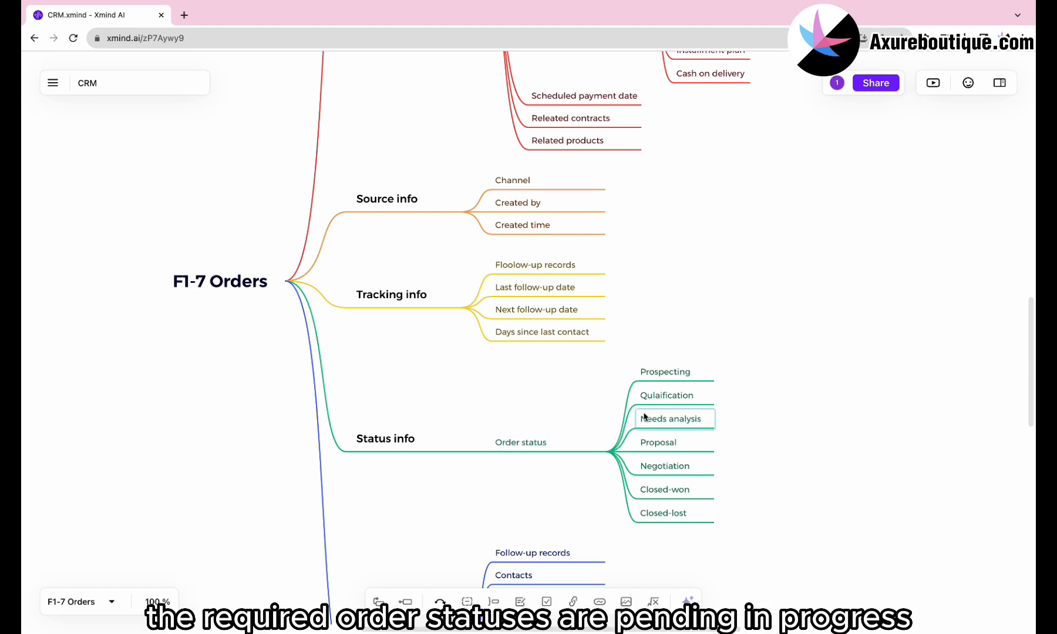
Replace the opportunity stages under Order status with the statuses Pending and In progress
left_click(527, 442)
key("Tab")
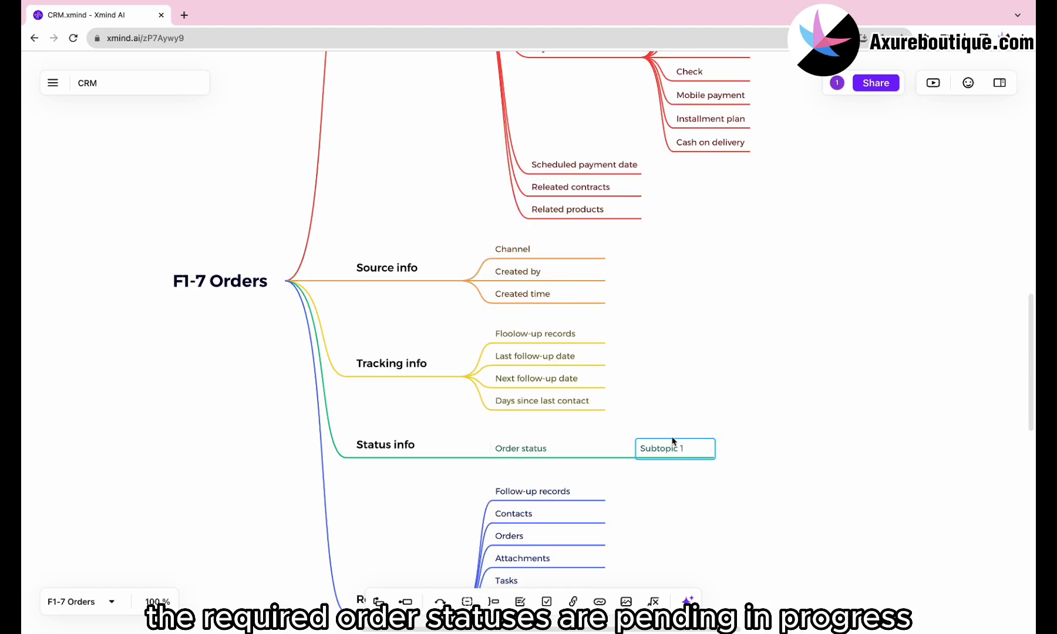
type("Pending")
key("Return")
key("Return")
type("In progress")
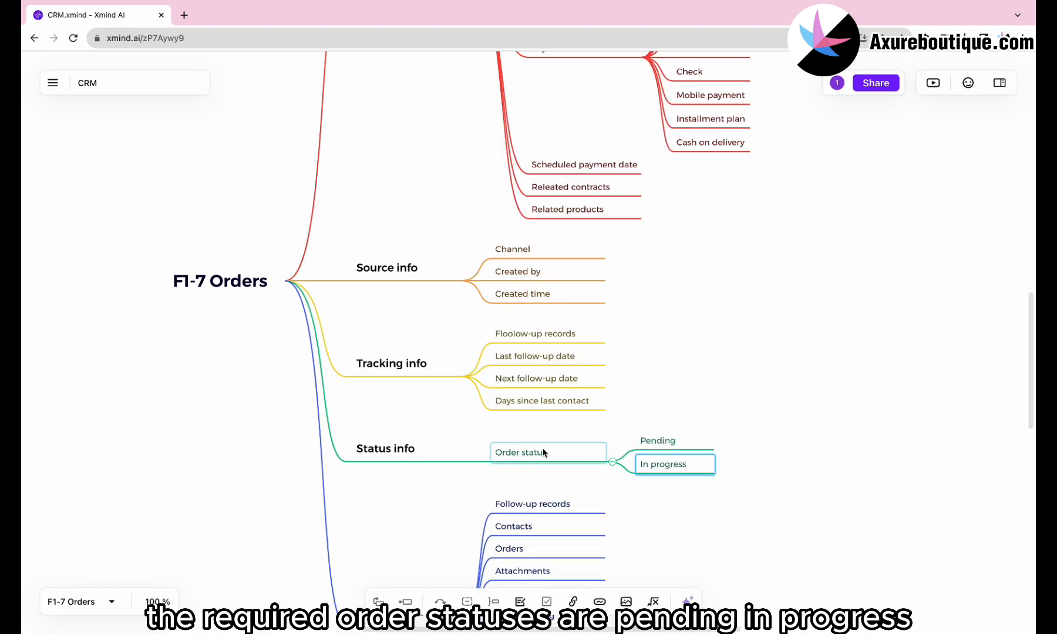
Add the statuses Confirmed, Shipped and Completed under Order status
key("Return")
key("Return")
type("Confirmed")
key("Return")
key("Return")
type("Shipped")
key("Return")
key("Return")
type("Completed")
Add the statuses Cancelled, Refund in progress and Refunded under Order status
key("Return")
key("Return")
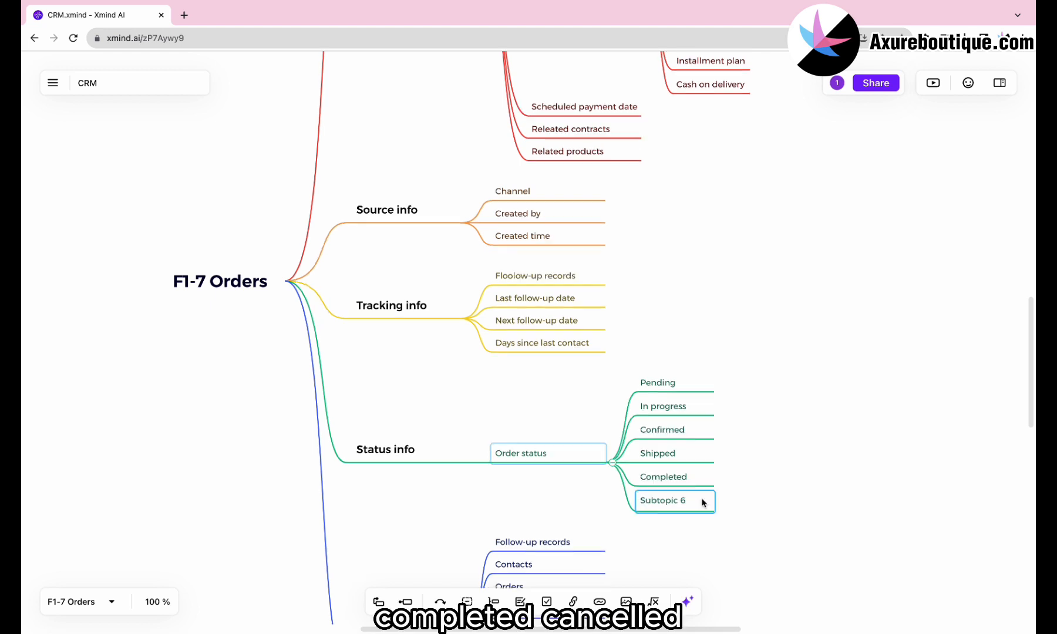
type("Cancelled")
key("Return")
key("Return")
type("Refund in progress")
key("Return")
key("Return")
type("Refunded")
left_click(554, 494)
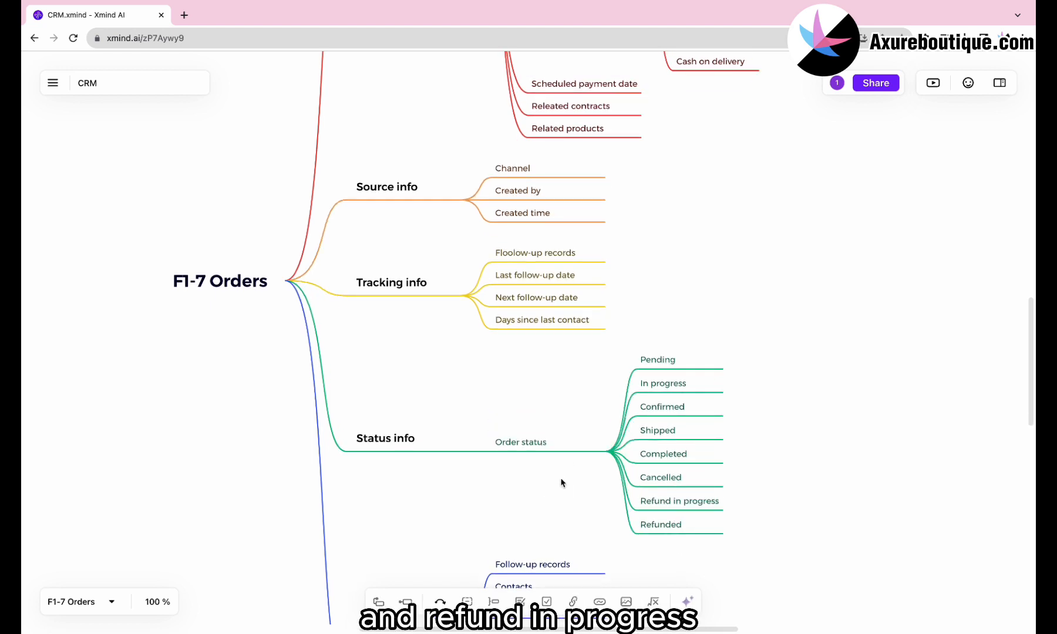
Under Relevant module, rename Orders as Opprtunities and Attachments as Contracts
scroll(587, 445, "down", 5)
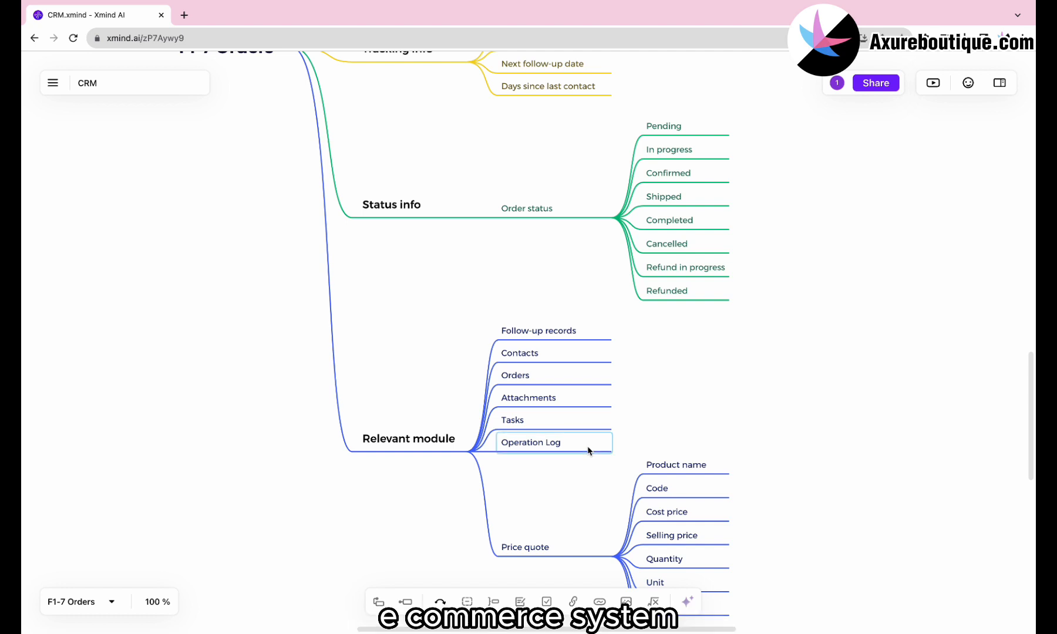
left_click(528, 378)
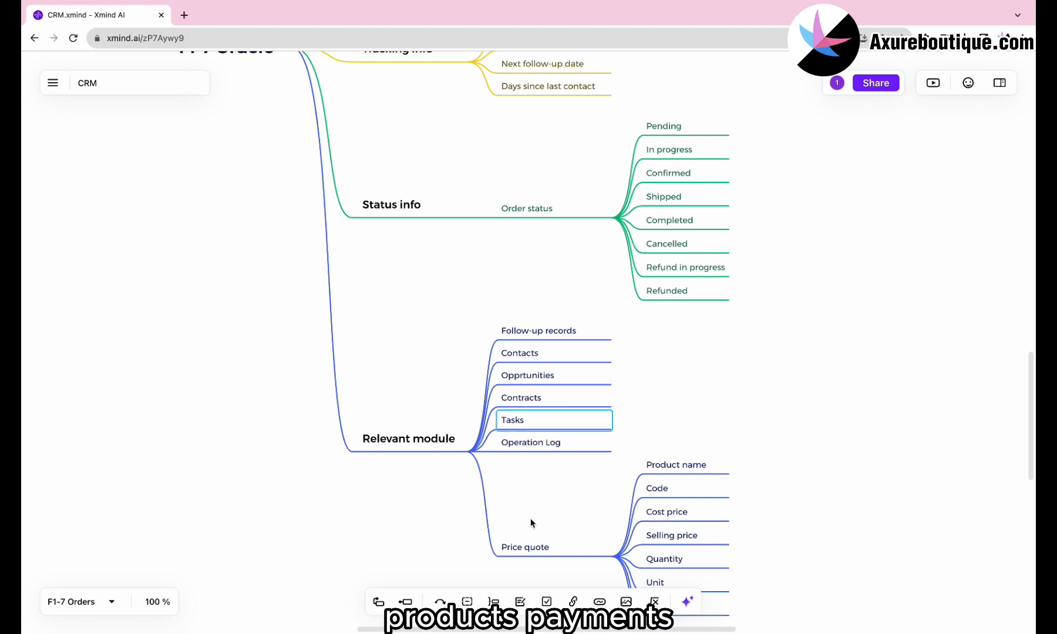
Rename Price quote under Relevant module as Products and delete all its field subtopics, from Product name to Operation
scroll(692, 355, "down", 3)
left_click_drag(672, 548, 658, 320)
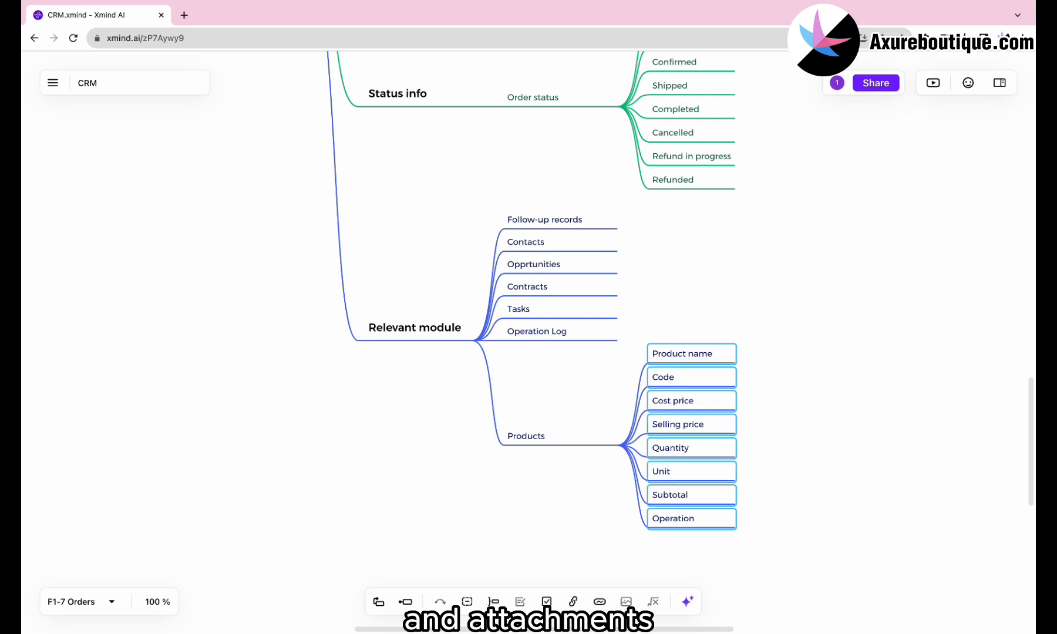
key("Delete")
Add a Payments subtopic and one more subtopic below it under Relevant module
key("Tab")
left_click(532, 393)
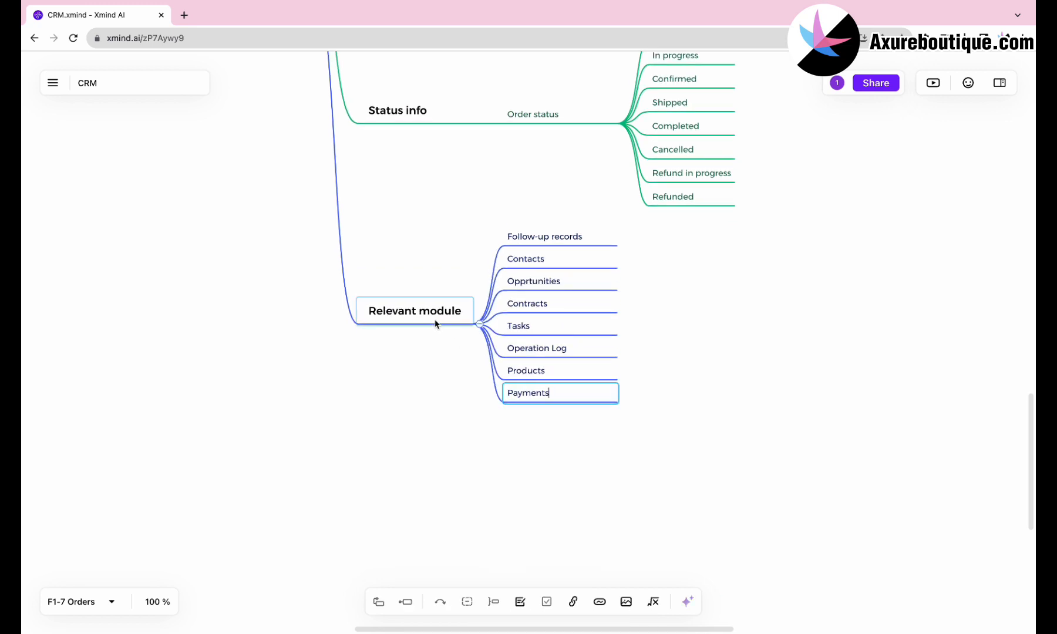
key("Tab")
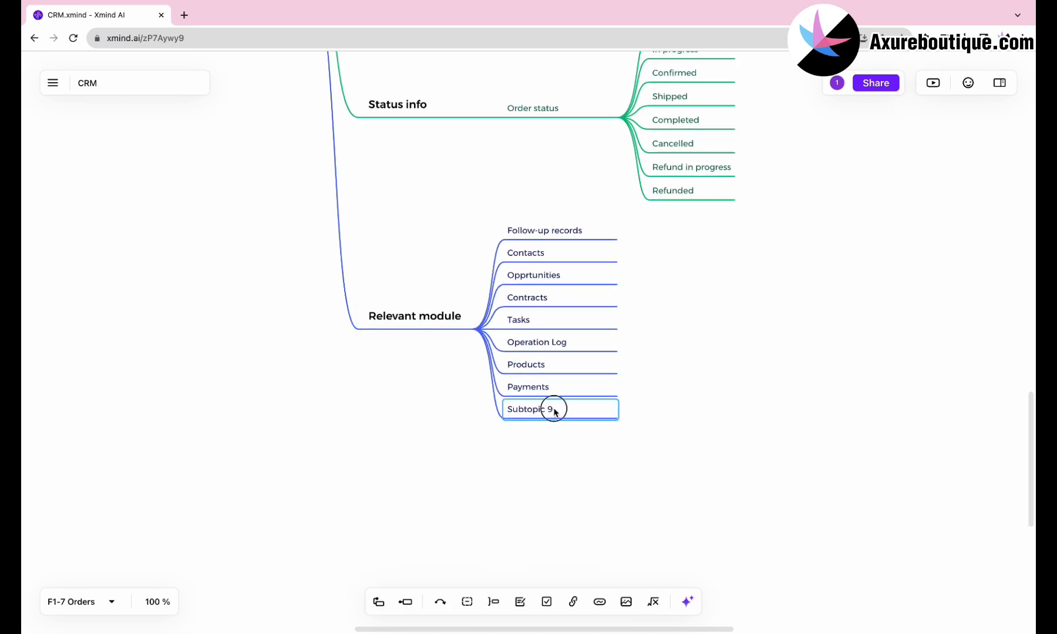
left_click(569, 479)
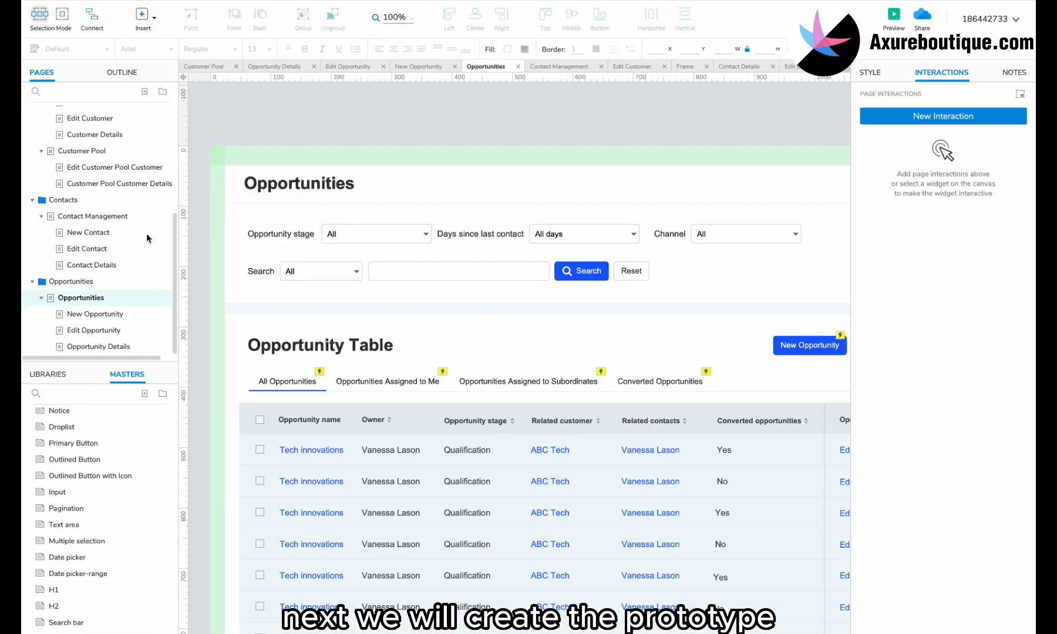
Duplicate the Opportunities folder with its whole branch and name the copy Orders
right_click(92, 284)
mouse_move(194, 379)
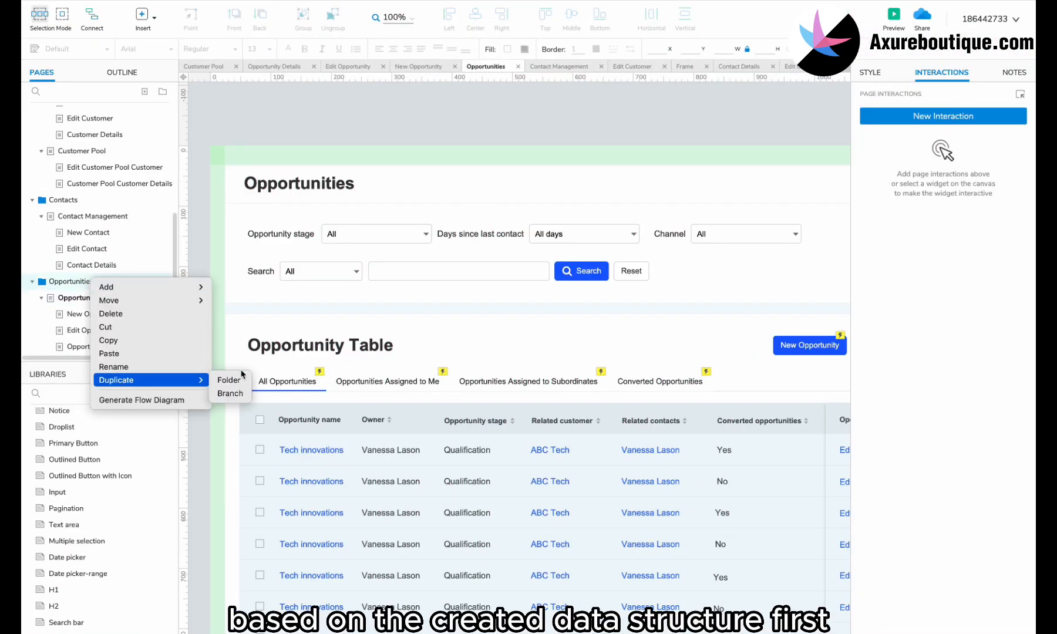
left_click(245, 393)
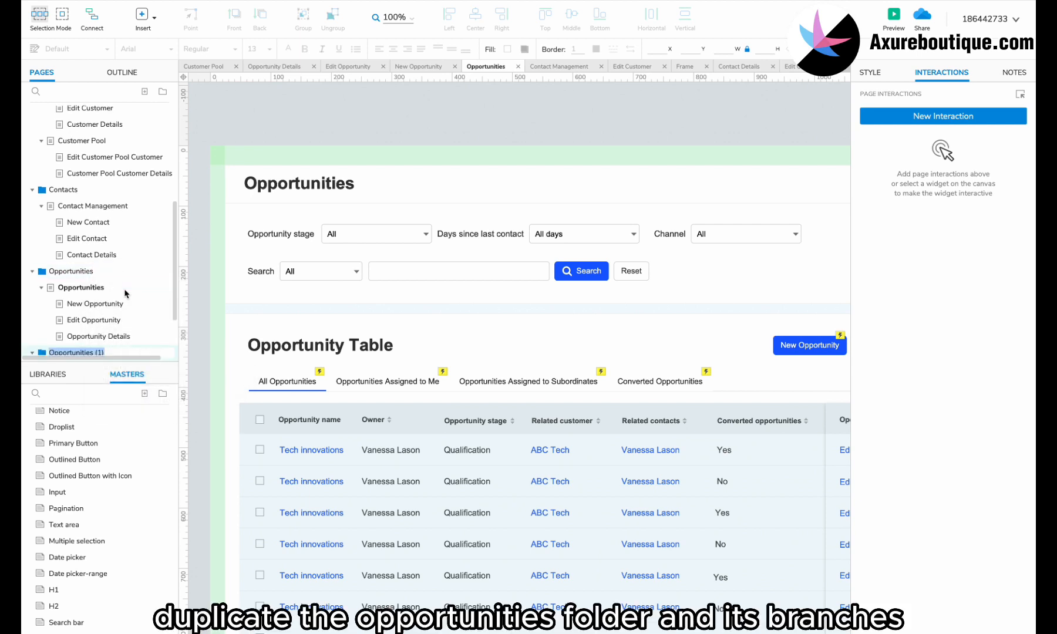
scroll(125, 293, "down", 3)
type("Orders")
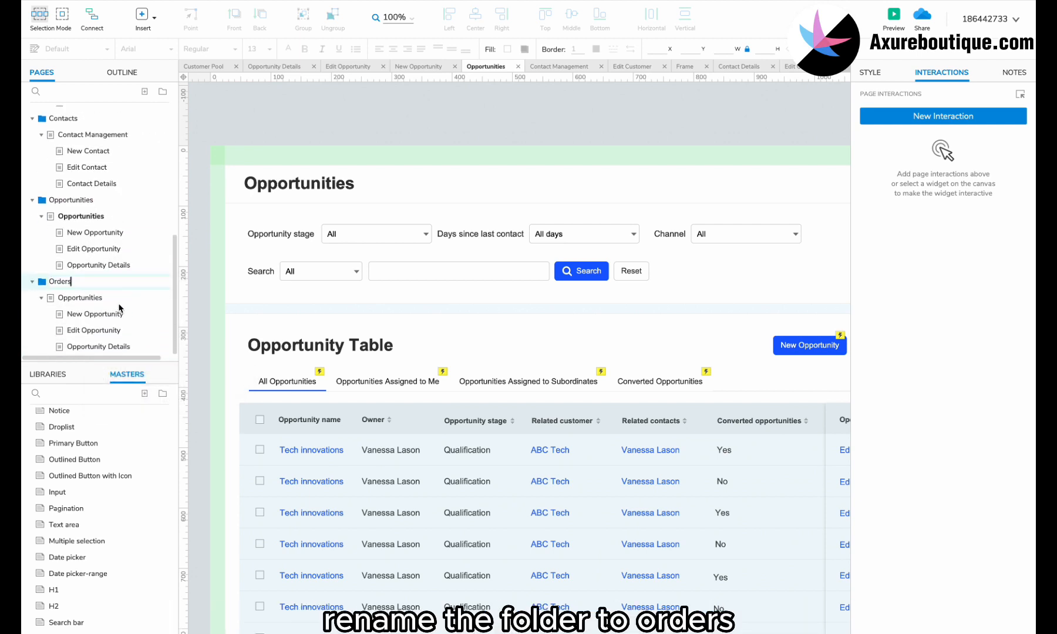
Rename the pages in the Orders folder as Order Management, New Order, Edit Order and Order Details
type("Order Management")
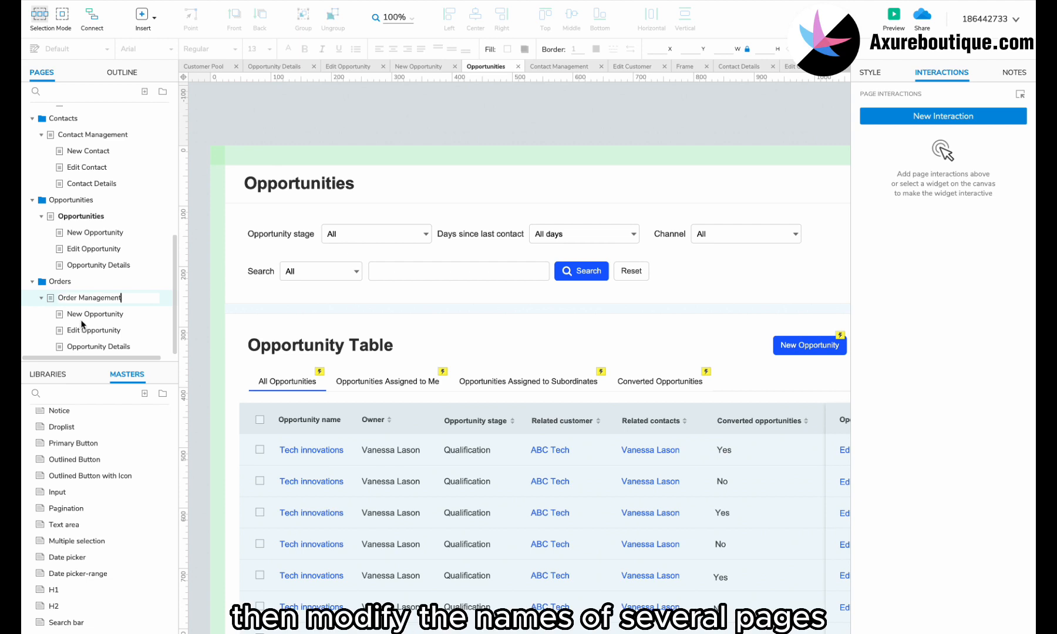
double_click(104, 313)
type("New Order")
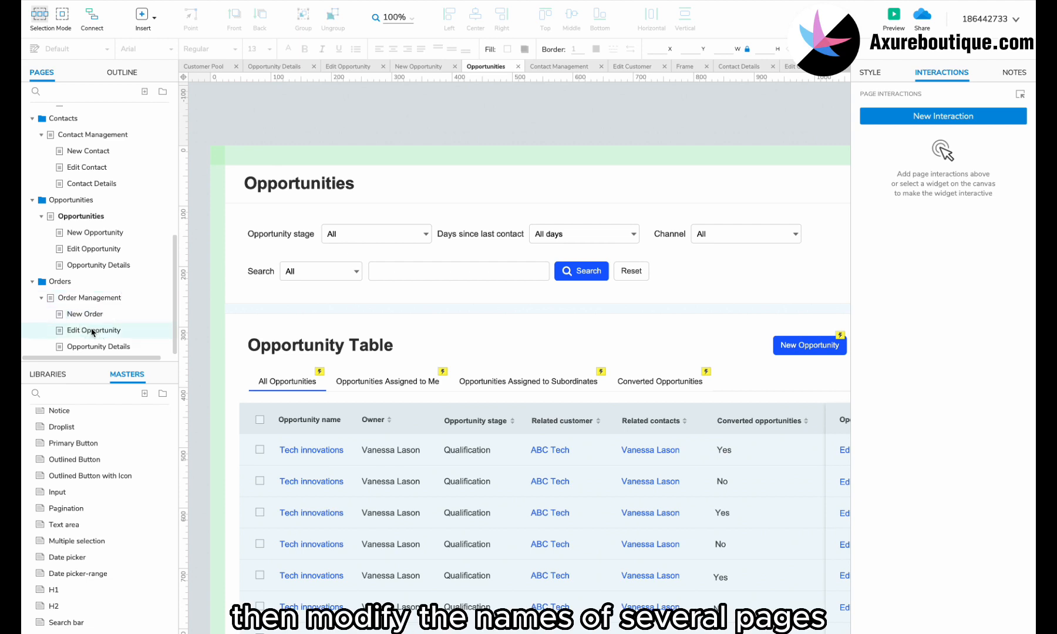
scroll(96, 330, "right", 1)
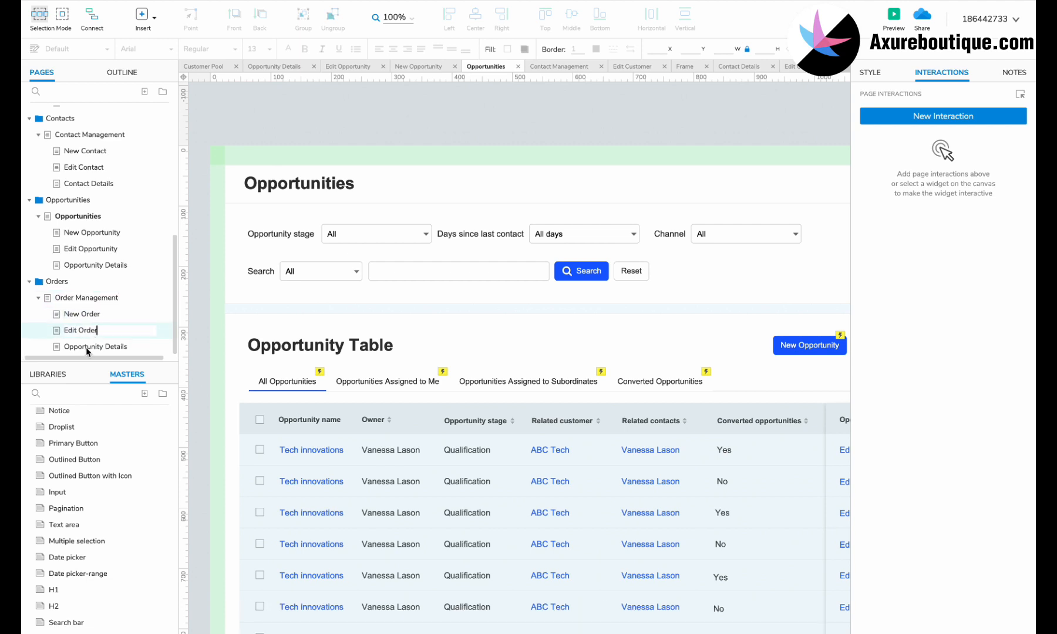
Open the Order Management page and change its title to Orders
left_click(90, 298)
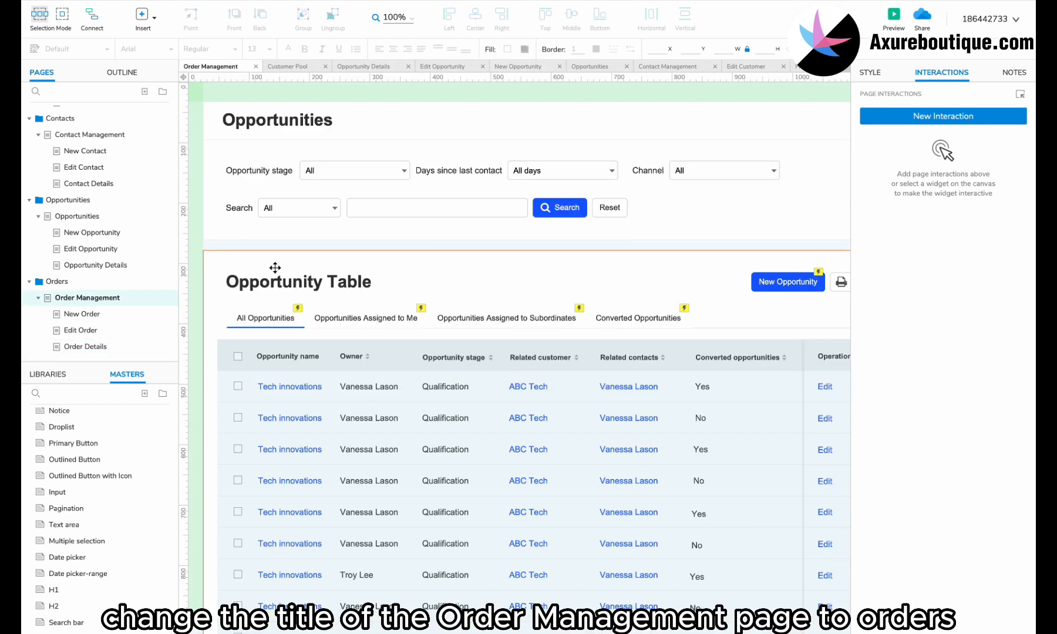
double_click(276, 120)
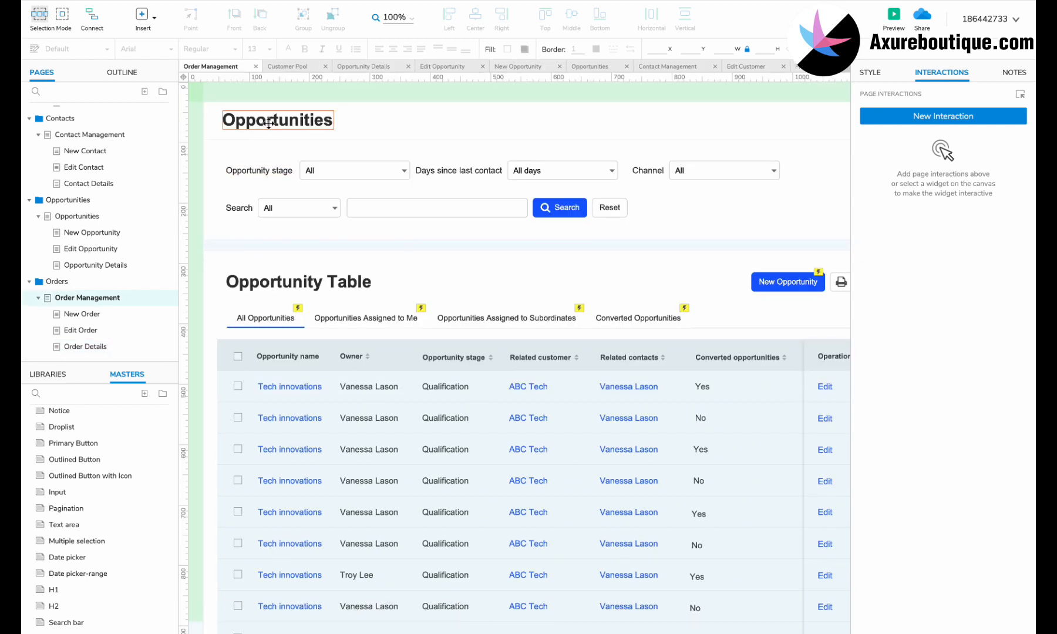
type("Orders")
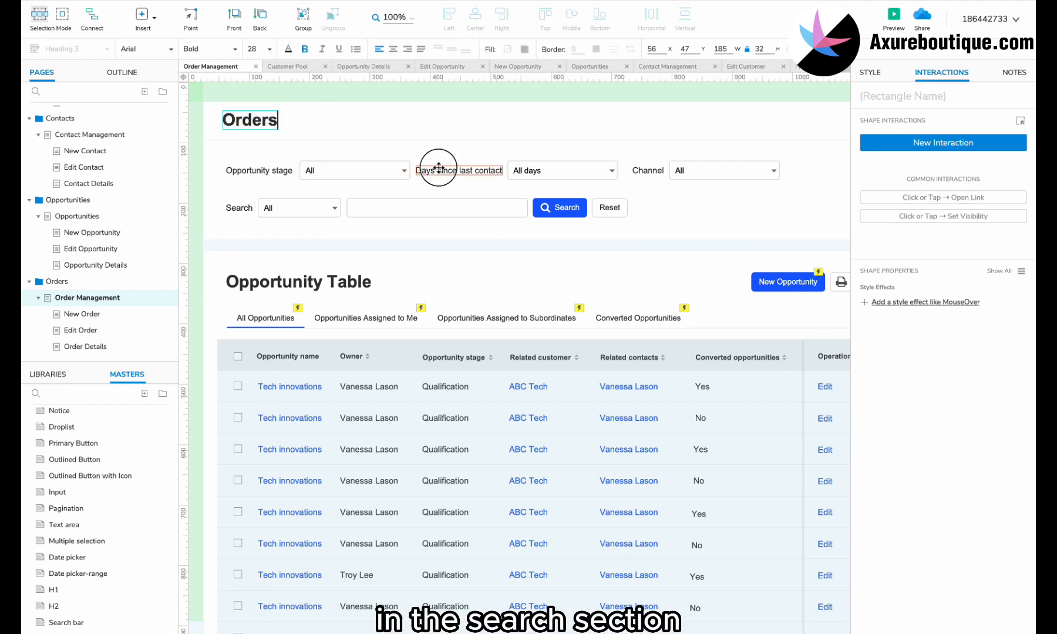
Delete the Days since last contact filter and move the Channel label and droplist beside the Opportunity stage filter
left_click(509, 170, "shift")
key("Delete")
left_click(647, 171)
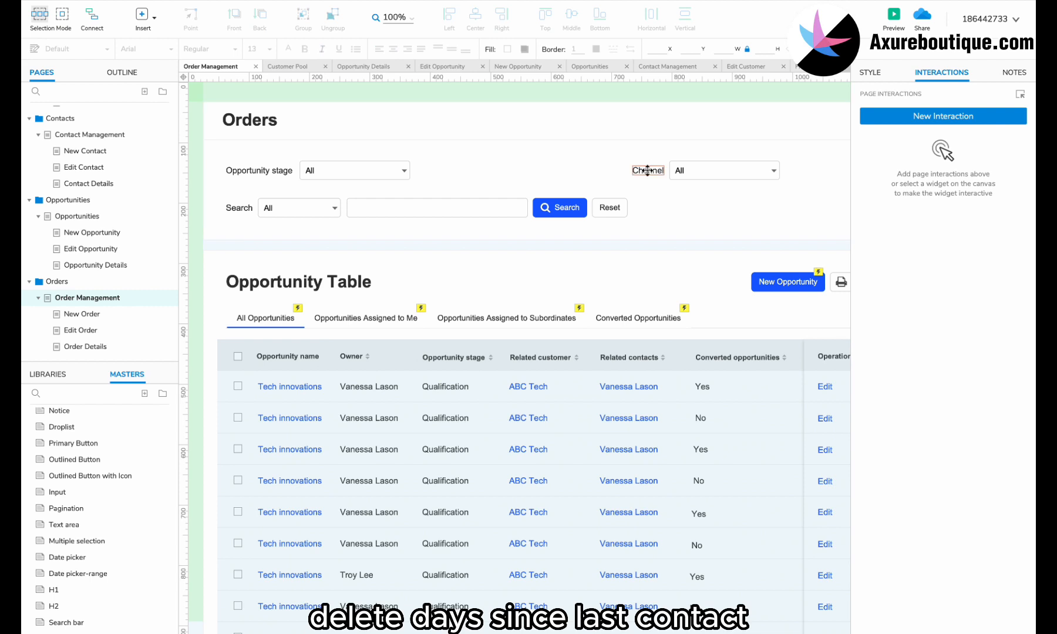
left_click(690, 171, "shift")
left_click_drag(641, 170, 425, 170)
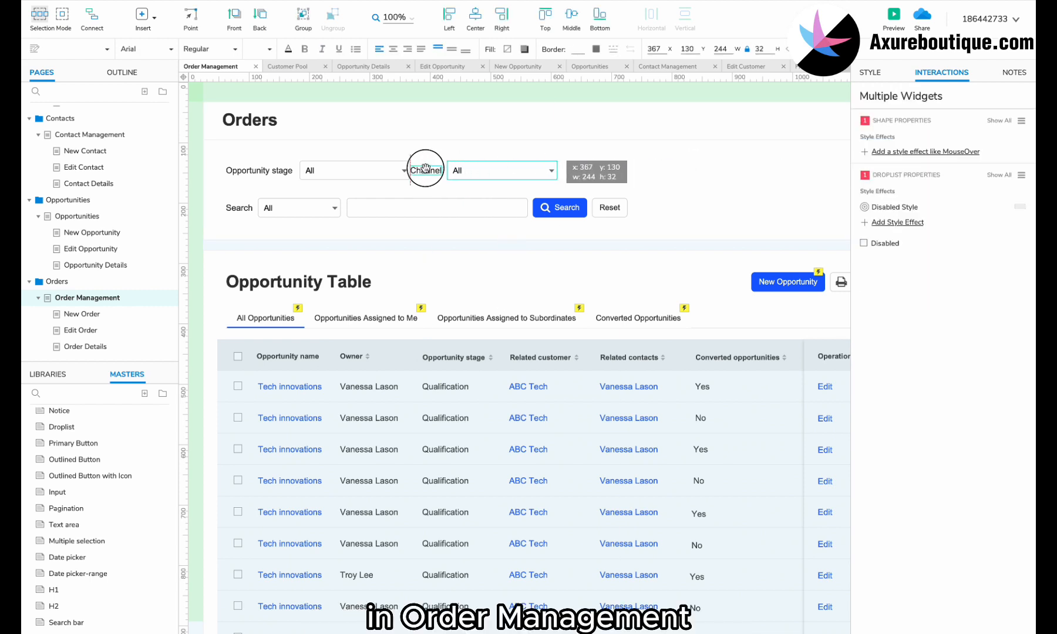
Change the Opportunity stage filter label to Order status and move its droplist closer to the label
double_click(273, 171)
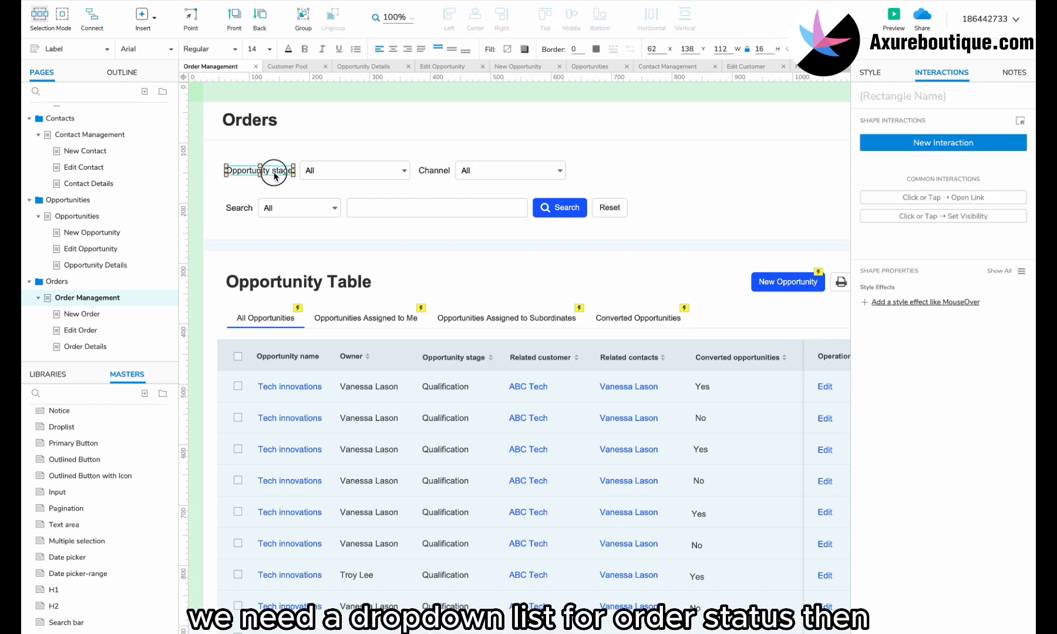
type("Order status")
left_click_drag(329, 170, 308, 170)
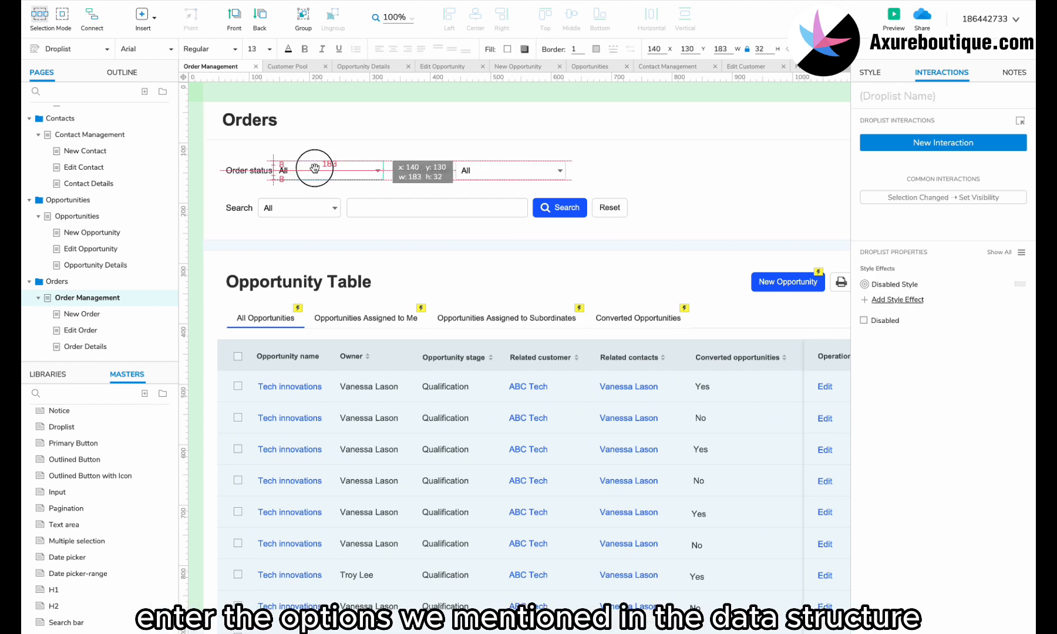
Set the Order status options to All, Pending, In progress, Confirmed, Shipped, Cancelled, Refund in progress and Refunded, and move the Channel filter closer
double_click(329, 170)
left_click(492, 264)
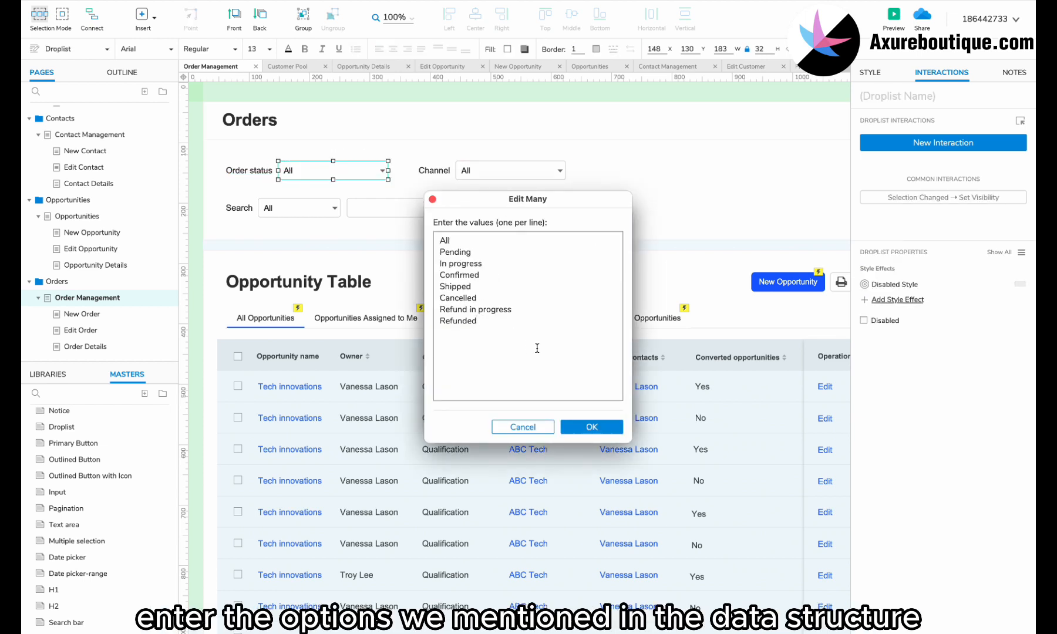
left_click(587, 427)
left_click(591, 412)
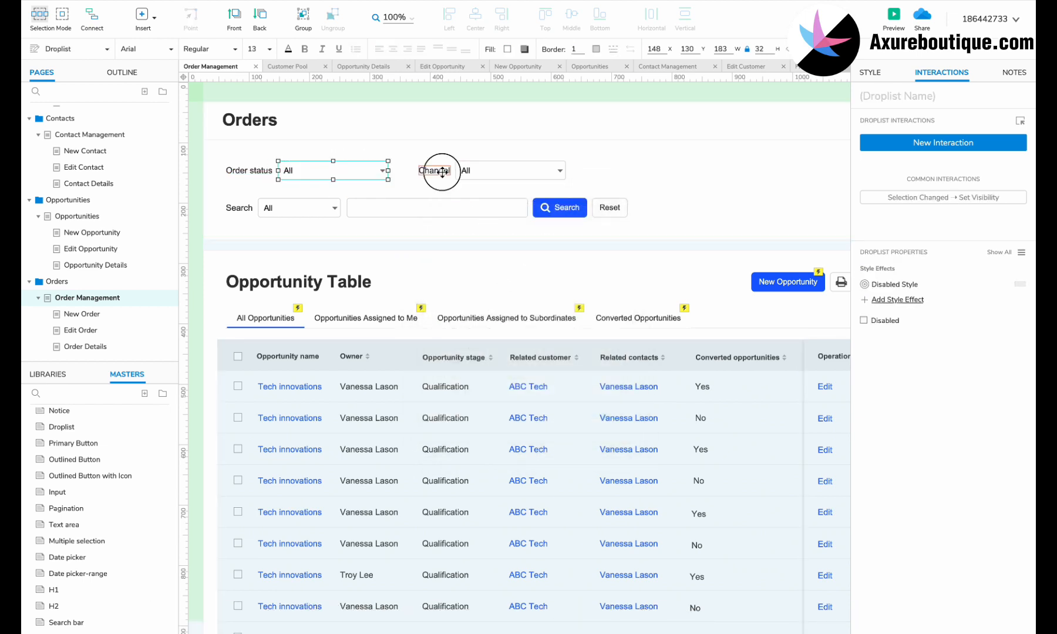
left_click_drag(436, 169, 418, 174)
Set the Search droplist options to All, Related customer, Related opportunity, Related contact, Product and Owner
left_click(280, 208)
double_click(280, 207)
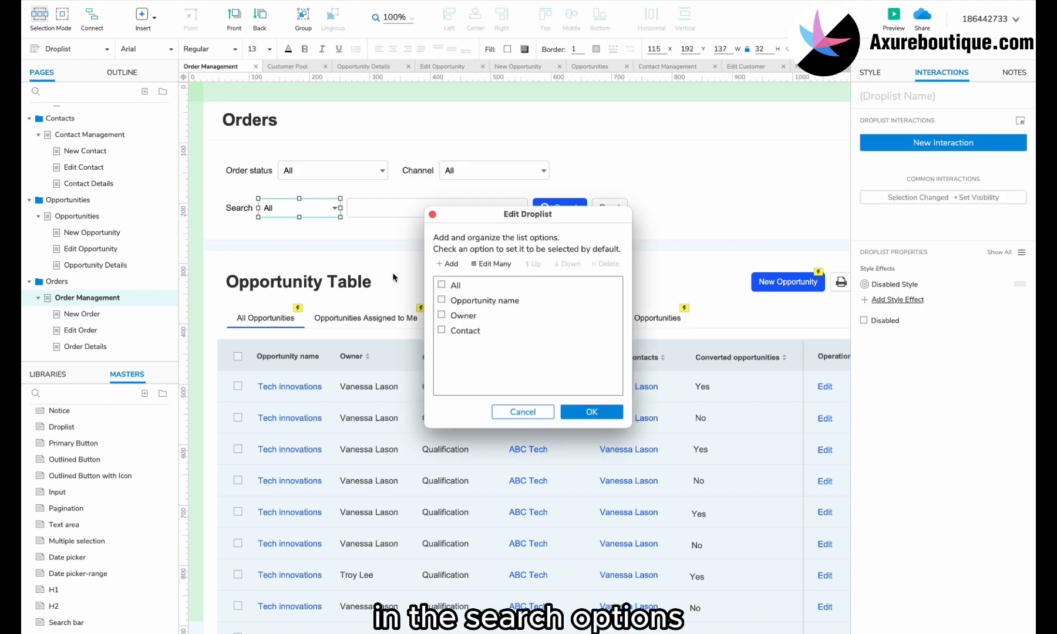
left_click(508, 265)
left_click_drag(502, 308, 424, 255)
type("Related customer Related opportunity Related contact Product Owner")
left_click(581, 427)
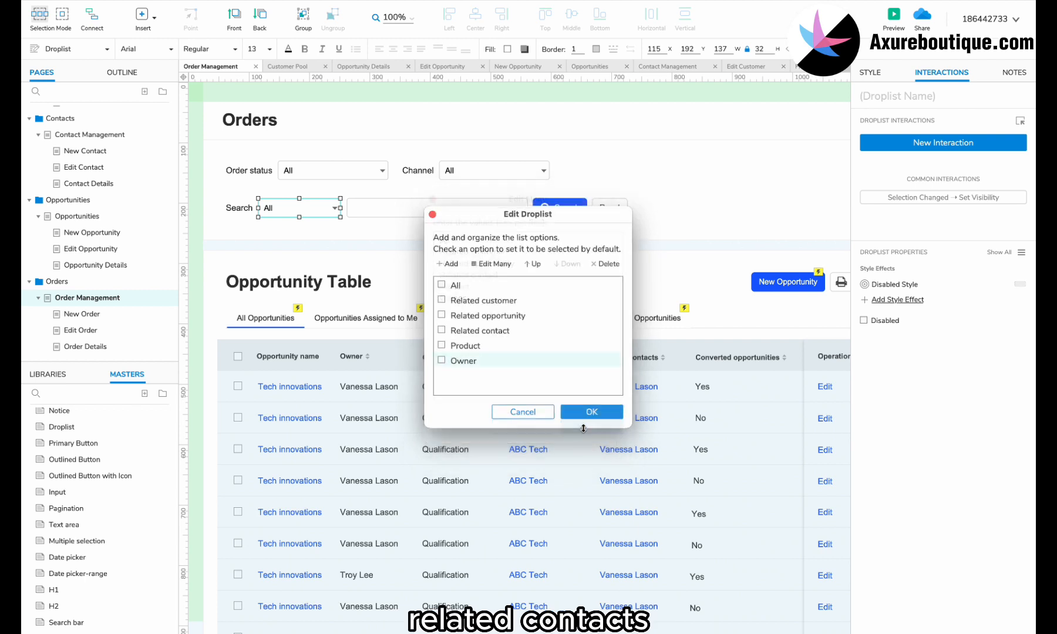
left_click(590, 412)
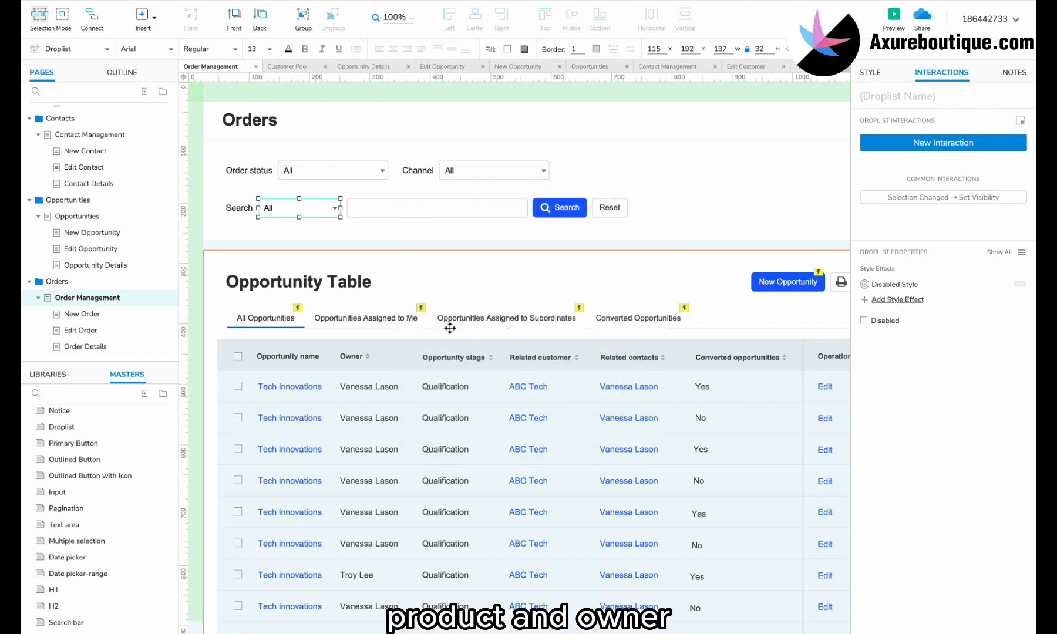
Change the table title to Order Table and the New Opportunity button text to New Order
double_click(319, 277)
double_click(319, 277)
type("Order")
scroll(339, 302, "right", 3)
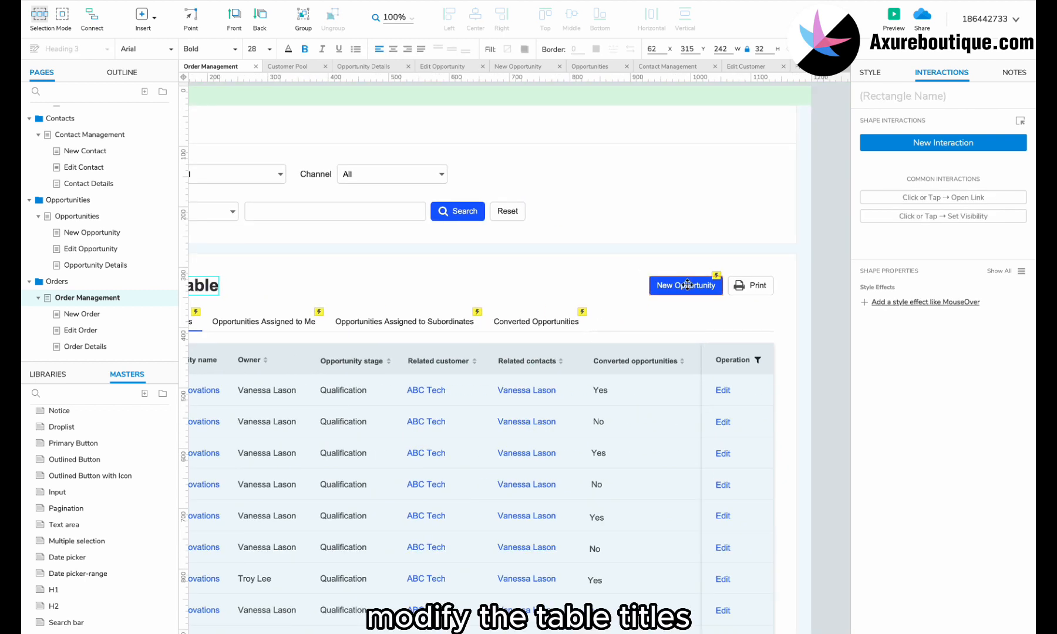
double_click(686, 286)
type("Order")
key("Escape")
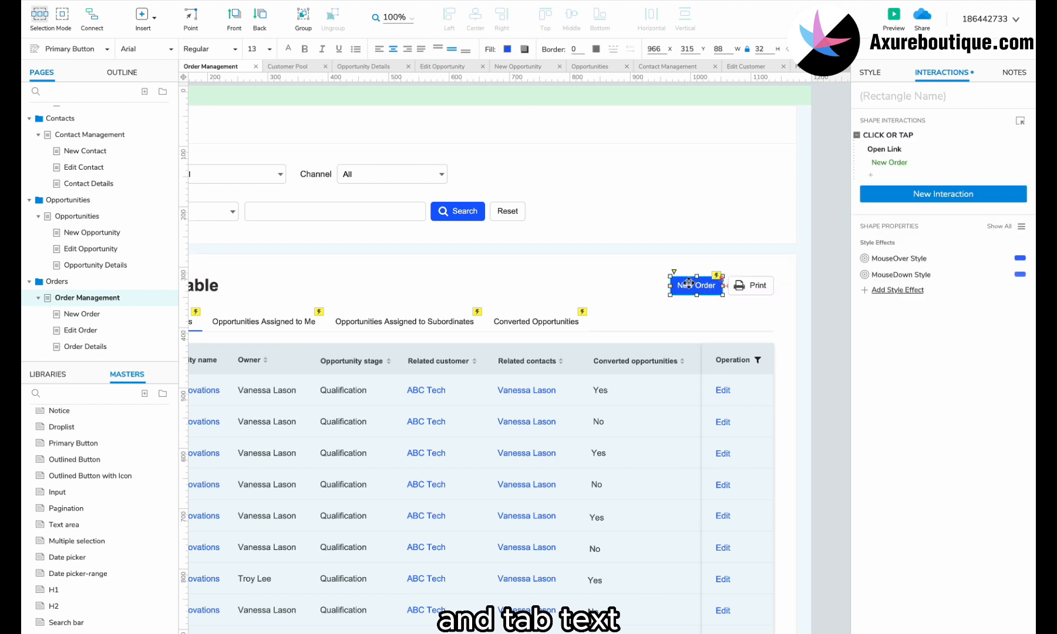
Rename the table tabs All Orders, Orders Assigned to Me and Orders Assigned to Subordinates, and remove the Converted Opportunities tab
scroll(670, 283, "left", 3)
left_click(250, 326)
double_click(259, 324)
type("All Or")
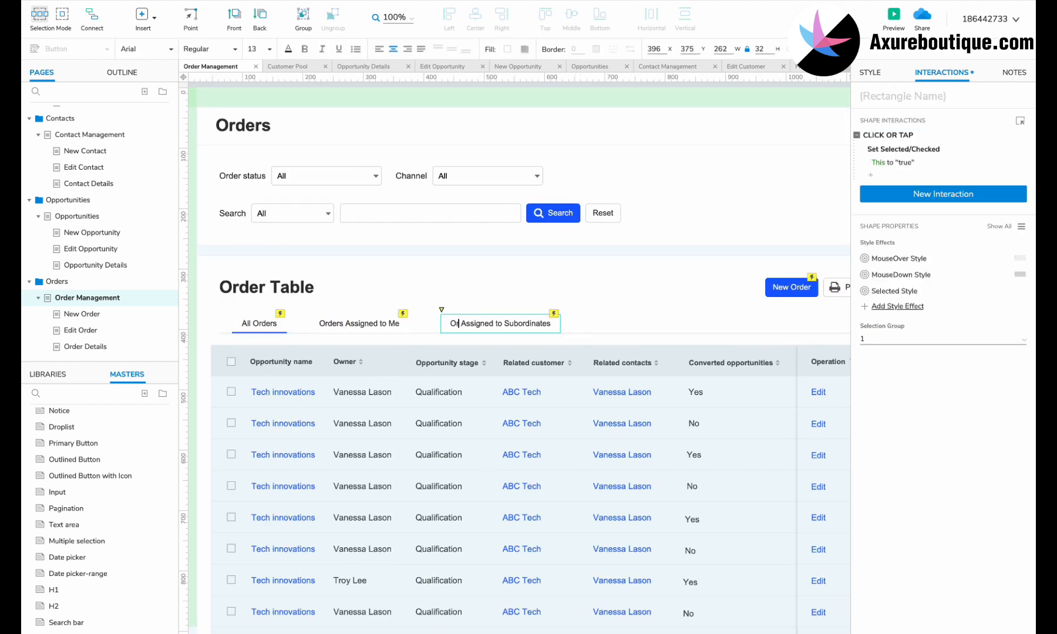
type("ders")
left_click(338, 322)
left_click_drag(475, 321, 420, 321)
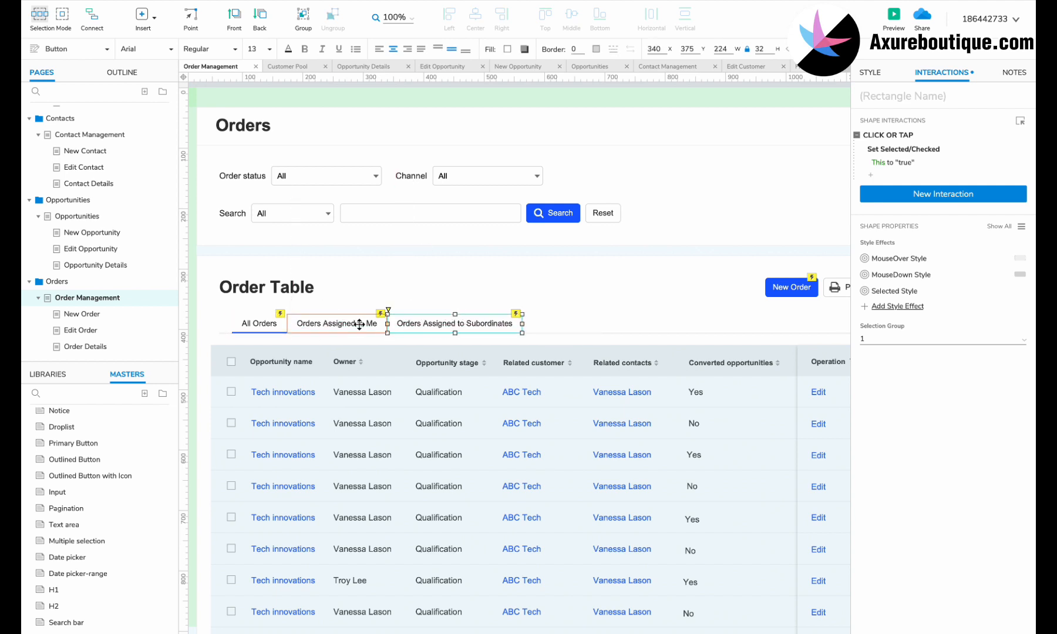
Change the table's Opportunity name header to Order name and its first row entry to OA transformation
left_click(281, 373)
double_click(280, 373)
left_click(279, 377)
type("OA tran")
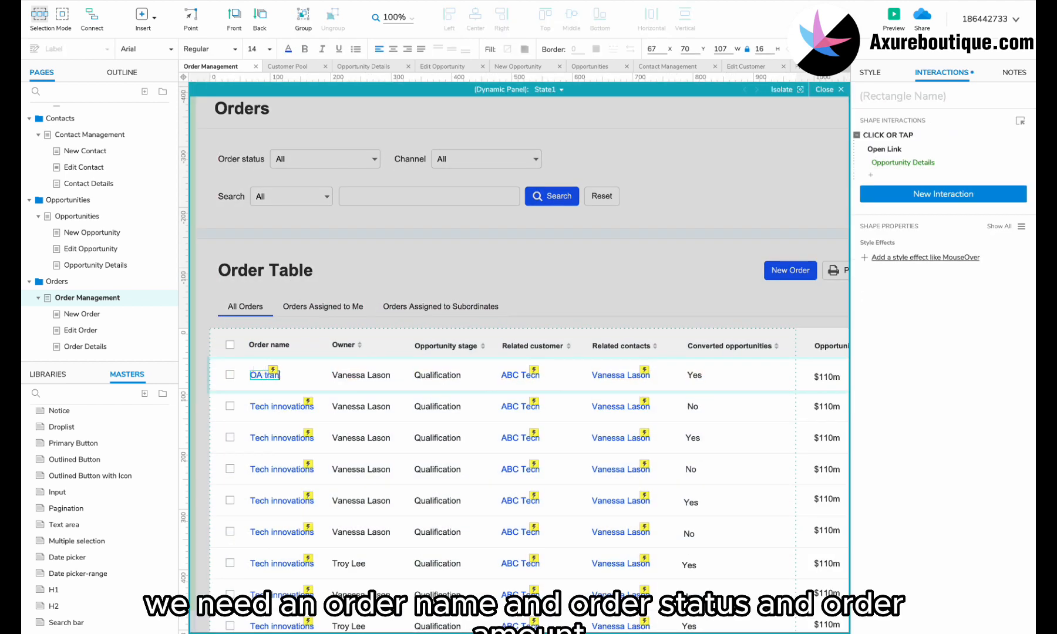
type("sformation")
Replace the Tech innovations entries in table rows two to five with copies of the OA transformation link
scroll(297, 425, "down", 3)
left_click(297, 297)
double_click(325, 297)
key("Delete")
key("ctrl+v")
left_click(317, 326)
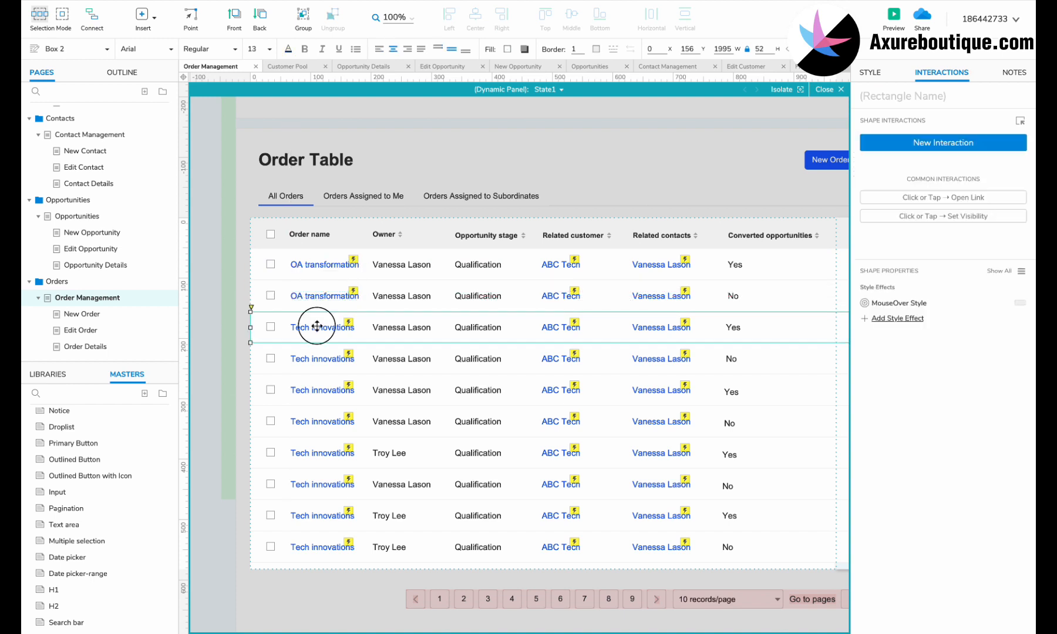
left_click(310, 359)
left_click(310, 389)
left_click_drag(329, 359, 314, 385)
Delete the last five Tech innovations entries and fill those rows with copies of the five OA transformation links
left_click(314, 421)
left_click(314, 452, "shift")
left_click(314, 483, "shift")
left_click(314, 515, "shift")
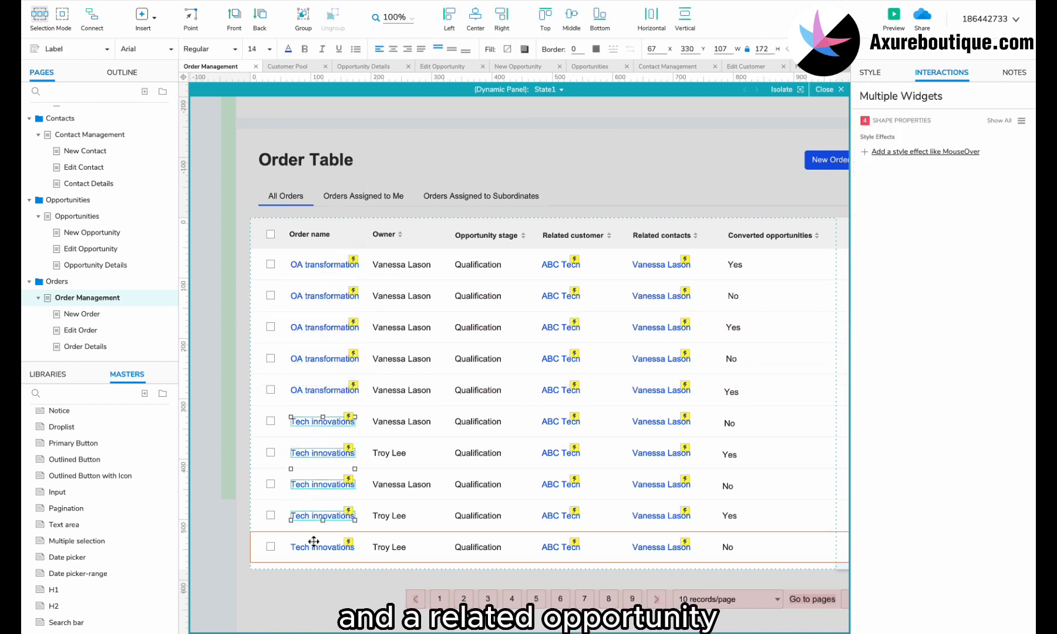
left_click(313, 543, "shift")
key("Delete")
left_click(316, 390)
left_click(316, 359, "shift")
left_click(316, 327, "shift")
left_click(315, 296, "shift")
left_click_drag(316, 266, 308, 420)
Change the Opportunity stage column header to Order status and move its sort icon next to the text
double_click(434, 244)
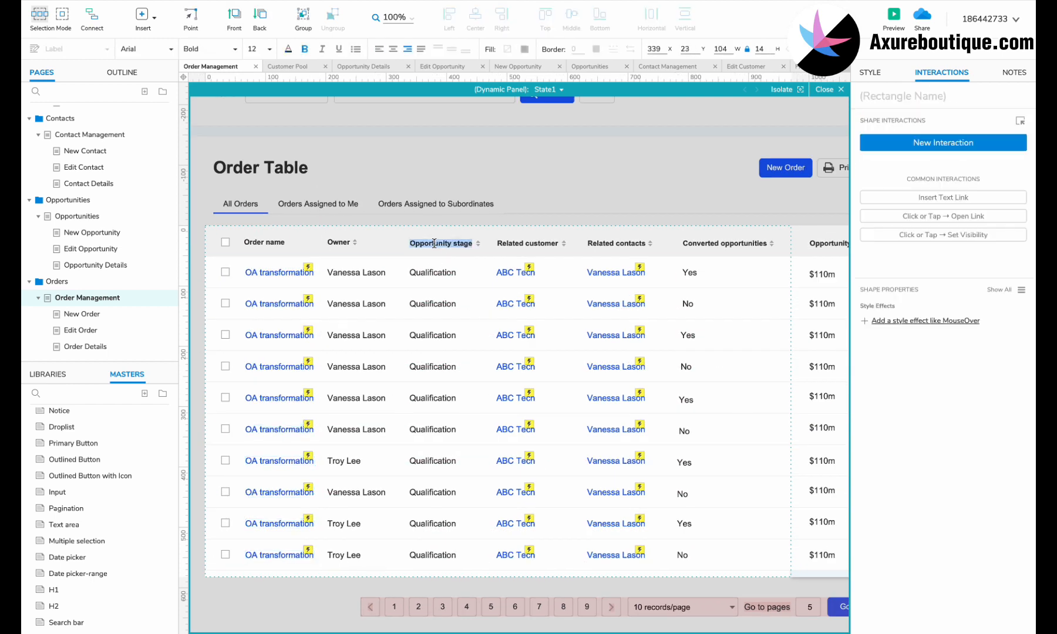
type("Order status")
left_click(478, 243, "shift")
left_click_drag(478, 243, 458, 243)
Change the Qualification entries in the Order status column to In progress
double_click(429, 272)
type("In progress")
double_click(429, 303)
type("In progress")
double_click(429, 335)
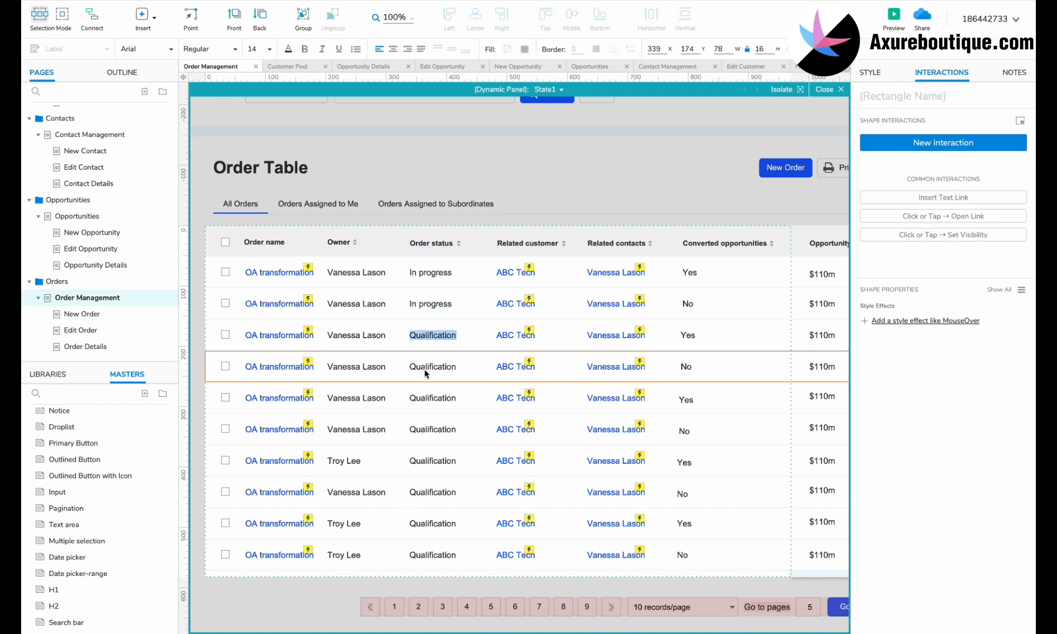
key("ctrl+v")
double_click(426, 366)
key("ctrl+v")
double_click(426, 398)
key("ctrl+v")
double_click(426, 429)
key("ctrl+v")
double_click(427, 461)
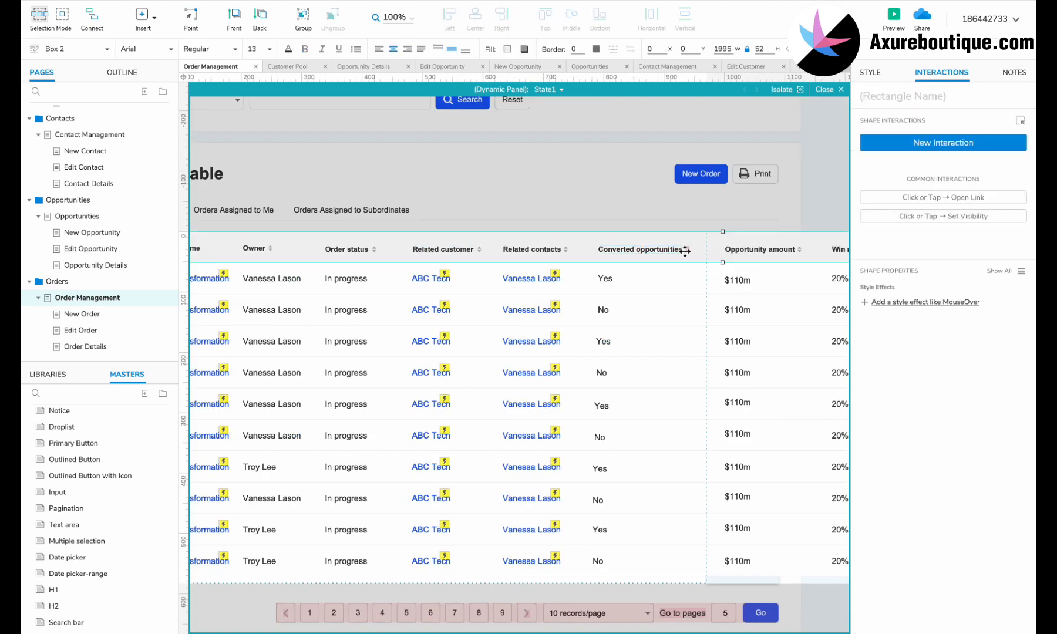
Delete the Converted opportunities column with its header, sort icon and Yes/No entries
left_click(684, 251)
left_click(652, 250, "shift")
left_click(604, 278, "shift")
left_click(603, 311, "shift")
left_click(603, 342, "shift")
left_click(601, 373, "shift")
left_click(600, 405, "shift")
left_click(600, 436, "shift")
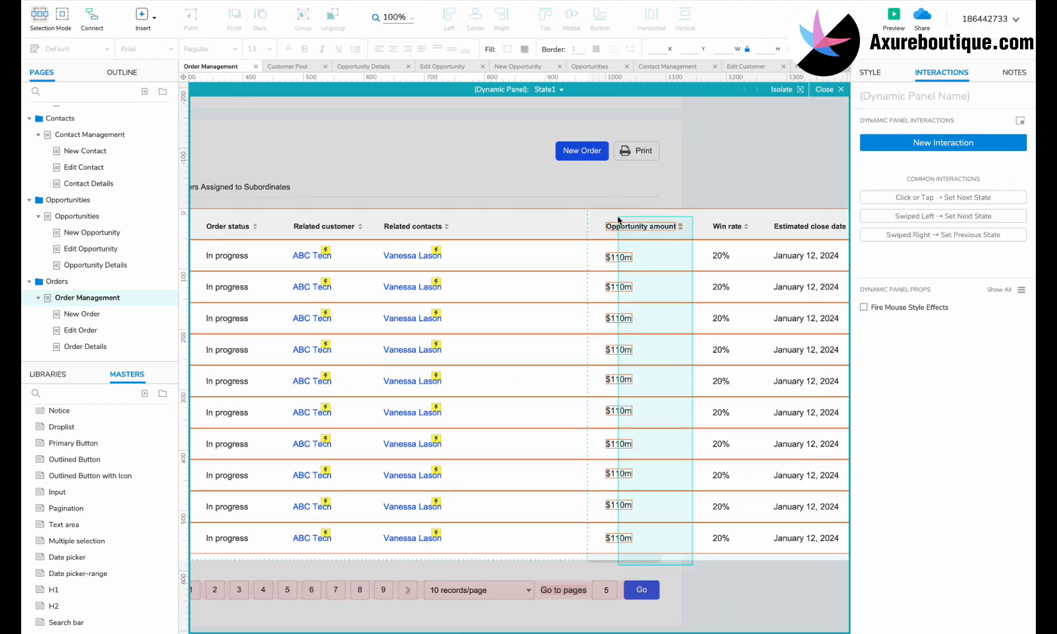
Change the Opportunity amount column header to Order amount and move its sort icon next to the text
left_click_drag(618, 220, 619, 221)
double_click(625, 225)
type("Order")
left_click_drag(685, 226, 681, 226)
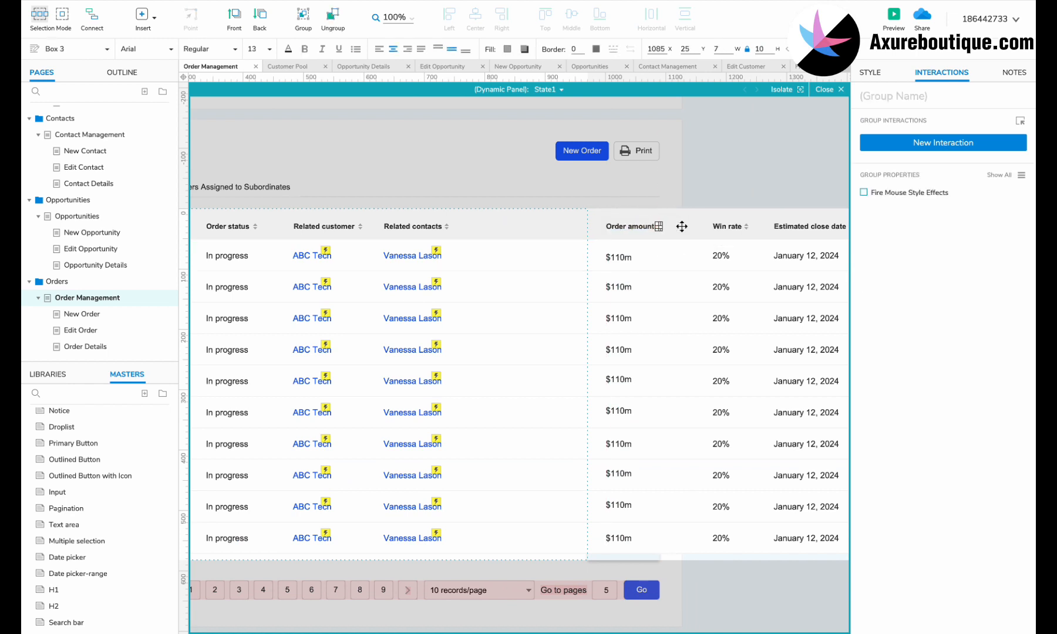
Change the Win rate column header to Related opprtunity
scroll(682, 226, "right", 2)
double_click(687, 238)
type("Related opprtunity")
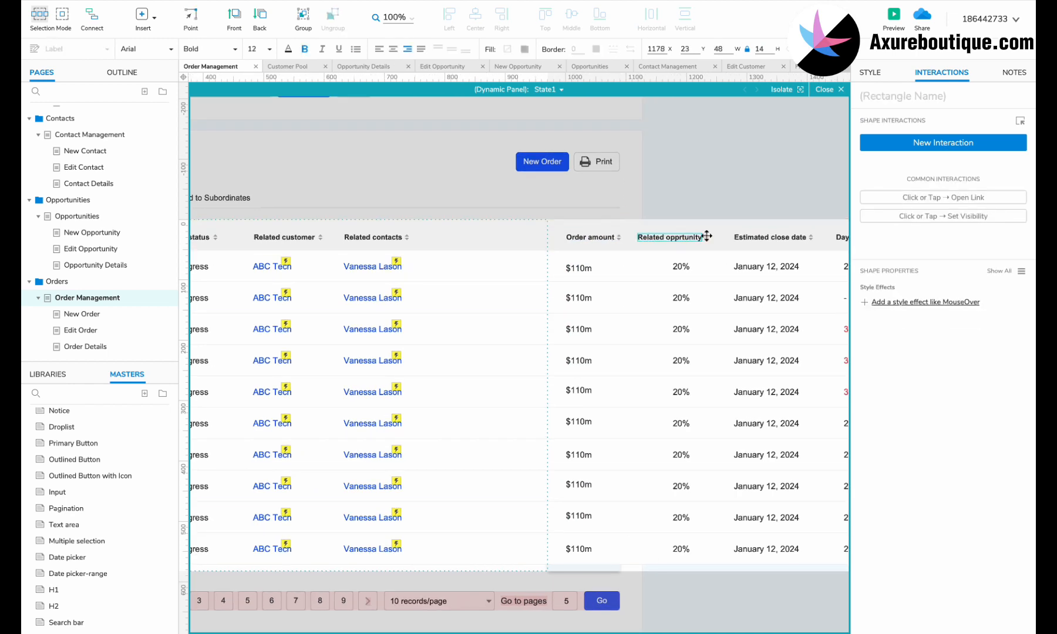
Move the Order amount and Related opprtunity columns beside Related contacts and align the 20% entries with the start of their header
left_click_drag(686, 578, 493, 226)
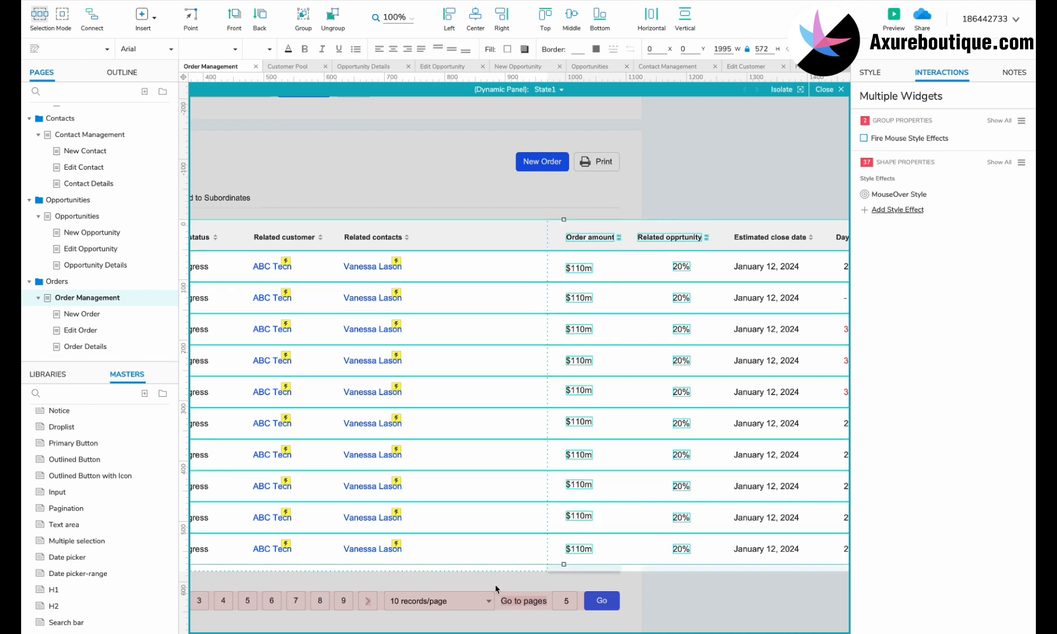
left_click_drag(495, 589, 510, 229)
left_click_drag(595, 233, 456, 232)
scroll(455, 233, "left", 3)
scroll(470, 244, "right", 4)
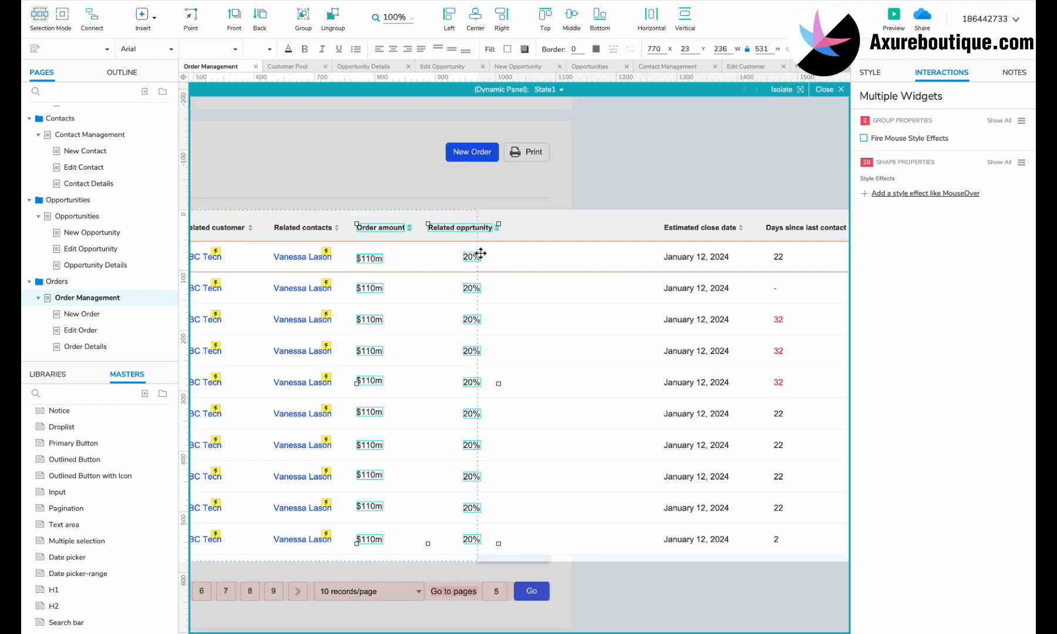
scroll(480, 254, "right", 1)
left_click_drag(450, 556, 393, 239)
Delete the Estimated close date column with its header and all its dates
scroll(394, 236, "right", 5)
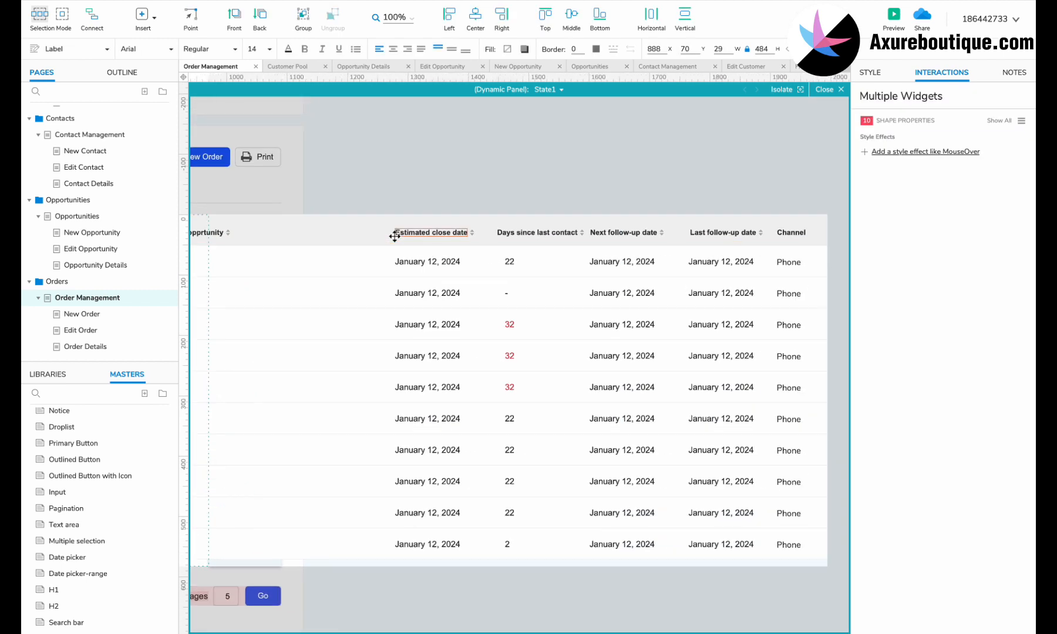
left_click_drag(487, 578, 385, 228)
left_click_drag(361, 573, 361, 207)
key("Delete")
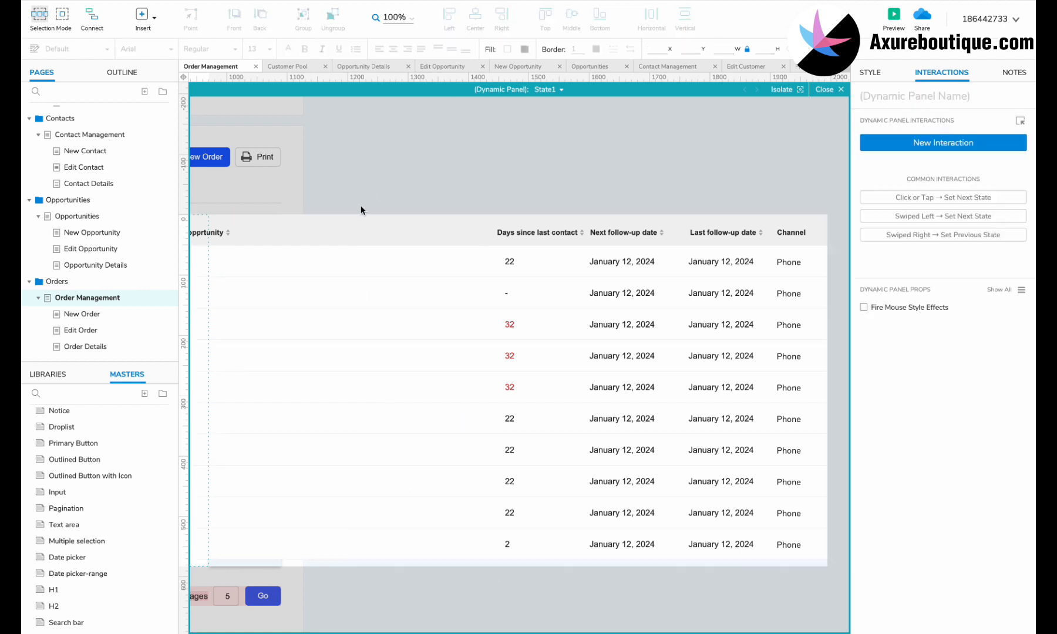
Delete the Days since last contact column with its header and all its entries
left_click_drag(528, 581, 495, 227)
left_click_drag(425, 583, 424, 217)
key("Delete")
Move the remaining follow-up date and Channel columns next to Related opprtunity and narrow the table background to fit
left_click_drag(833, 216, 529, 208)
left_click_drag(586, 232, 243, 200)
left_click_drag(775, 578, 757, 208)
left_click_drag(806, 387, 466, 387)
double_click(635, 170)
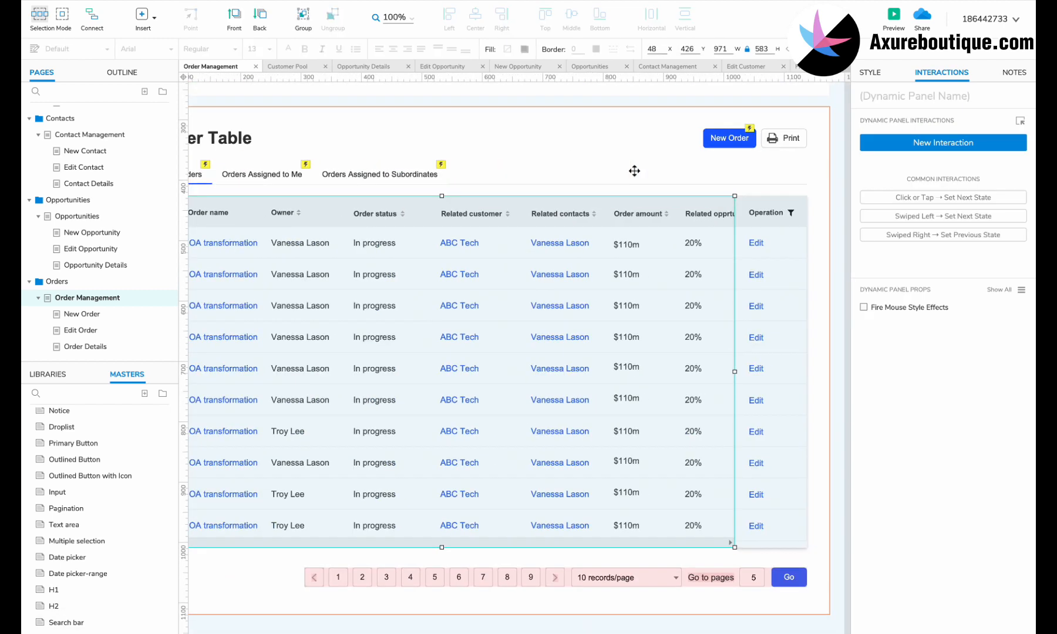
Open the New Order page and change its page heading to New Order
left_click(74, 316)
scroll(376, 179, "up", 2)
double_click(378, 179)
double_click(378, 179)
type("O")
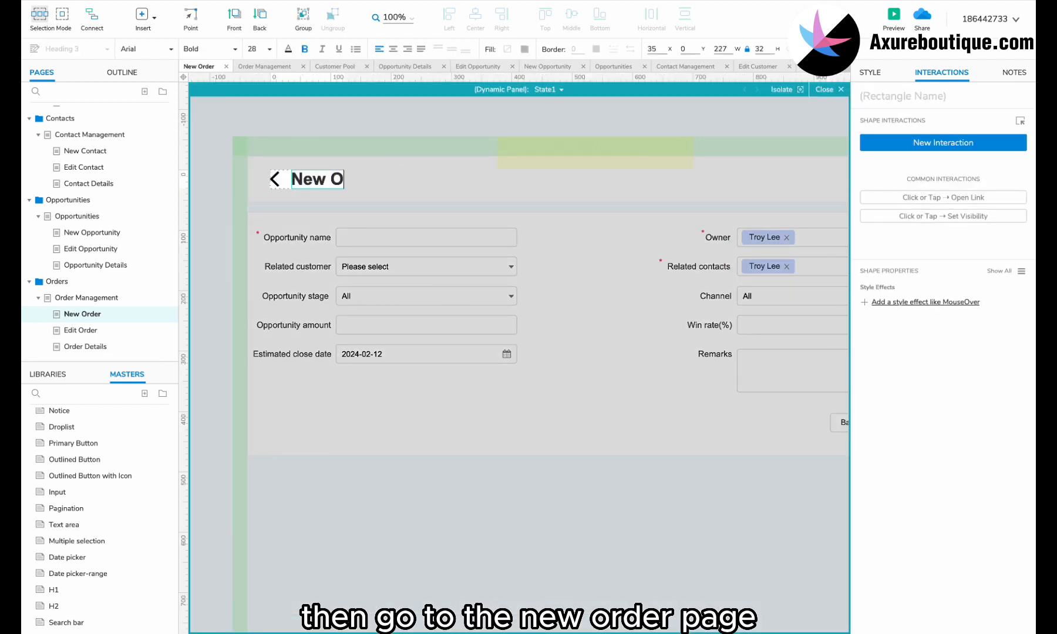
type("rder")
double_click(400, 200)
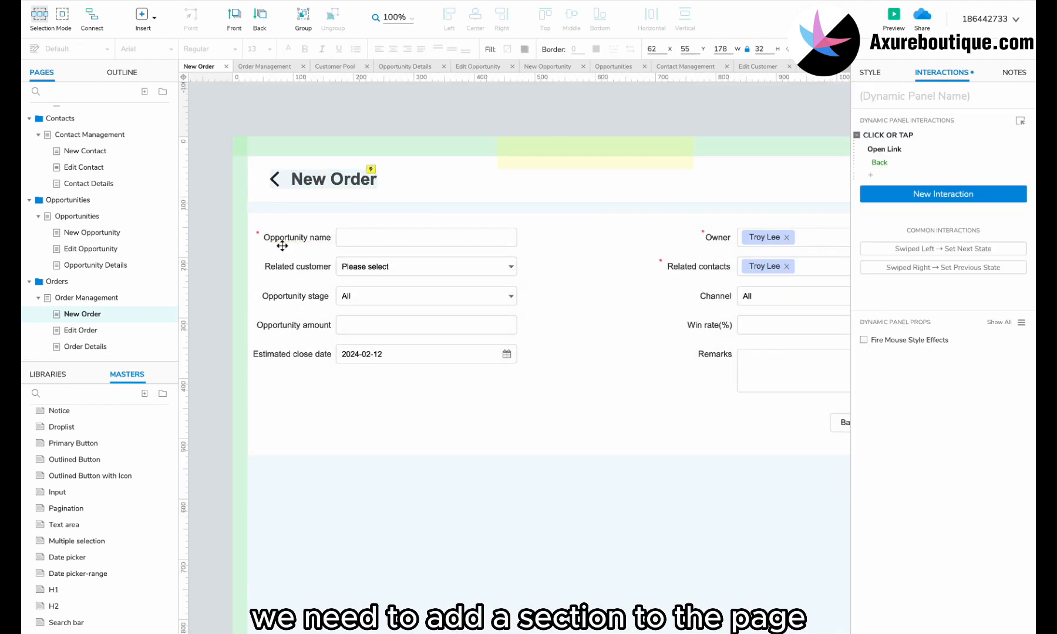
Extend the form's background to about 565 px high and move all fields and buttons down to free room for a section title
scroll(280, 246, "down", 2)
left_click(511, 334)
left_click_drag(493, 384, 495, 462)
left_click_drag(785, 196, 218, 426)
left_click(253, 353, "shift")
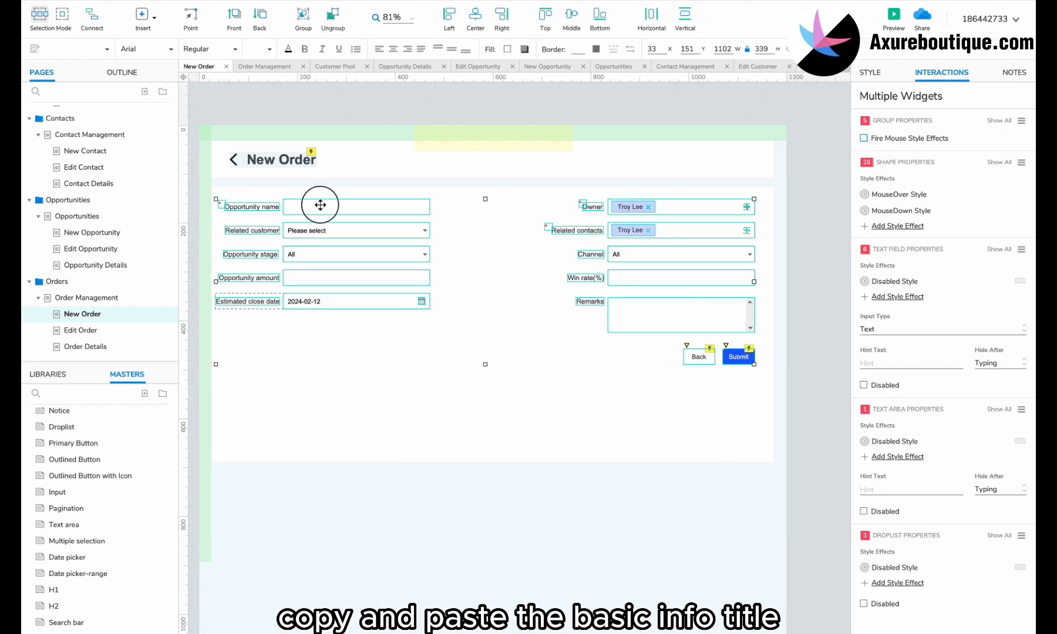
left_click_drag(321, 205, 300, 219)
Copy the Basic Info title from the Order Details page to the top of the form and change the first field's label to Order name
left_click(85, 346)
double_click(252, 306)
key("super+c")
left_click(88, 313)
left_click(208, 219)
key("super+v")
double_click(301, 245)
type("Order name")
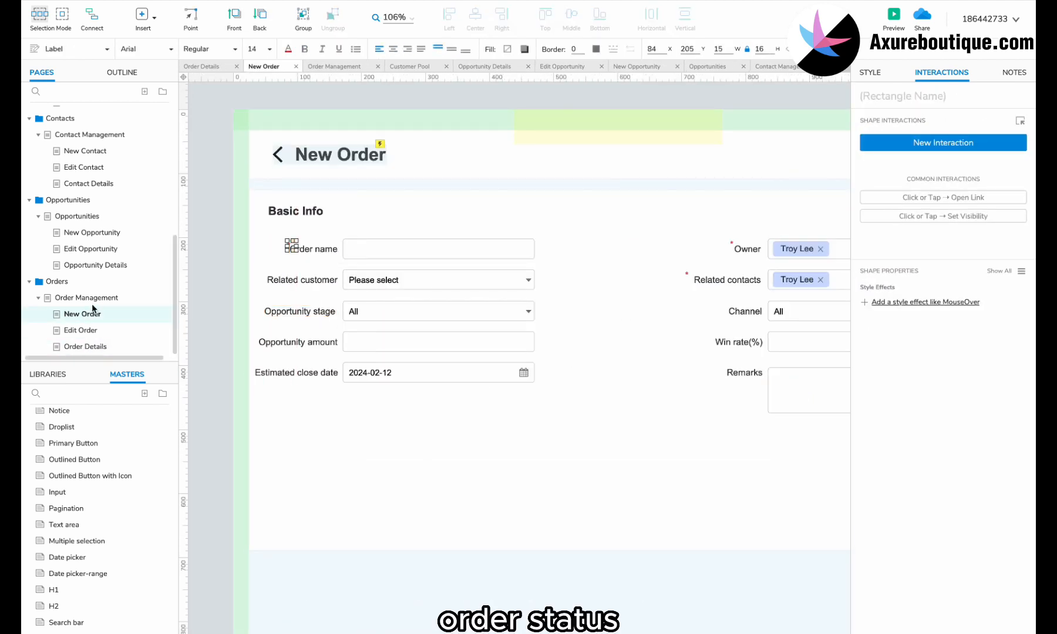
Replace the Opportunity stage field with the Order status field copied from Order Management and widen its droplist to 300 px
left_click(87, 298)
left_click(307, 184, "shift")
key("super+c")
left_click(82, 313)
left_click(320, 308)
left_click(364, 311, "shift")
key("Delete")
key("super+v")
left_click_drag(352, 203, 363, 310)
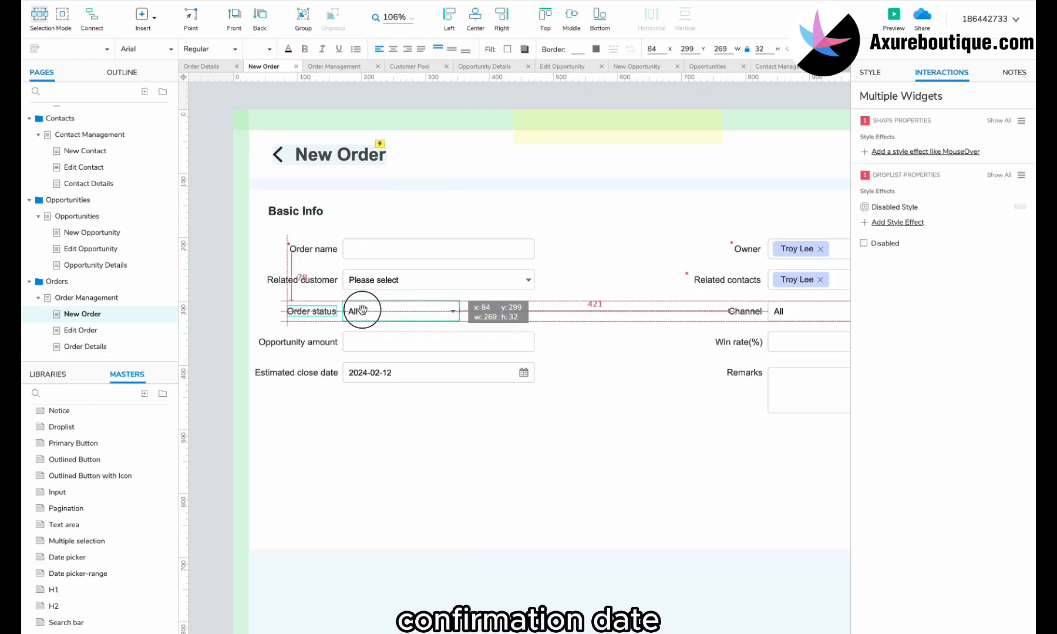
left_click_drag(459, 312, 534, 311)
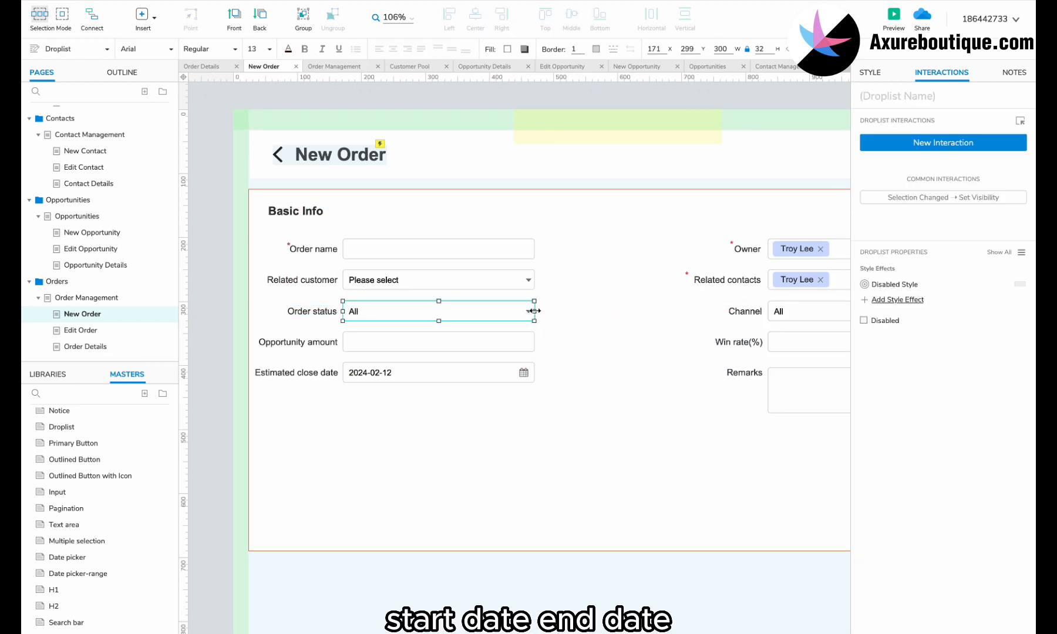
Change the Opportunity amount label to Order amount ($)
double_click(285, 341)
type("Order amount()")
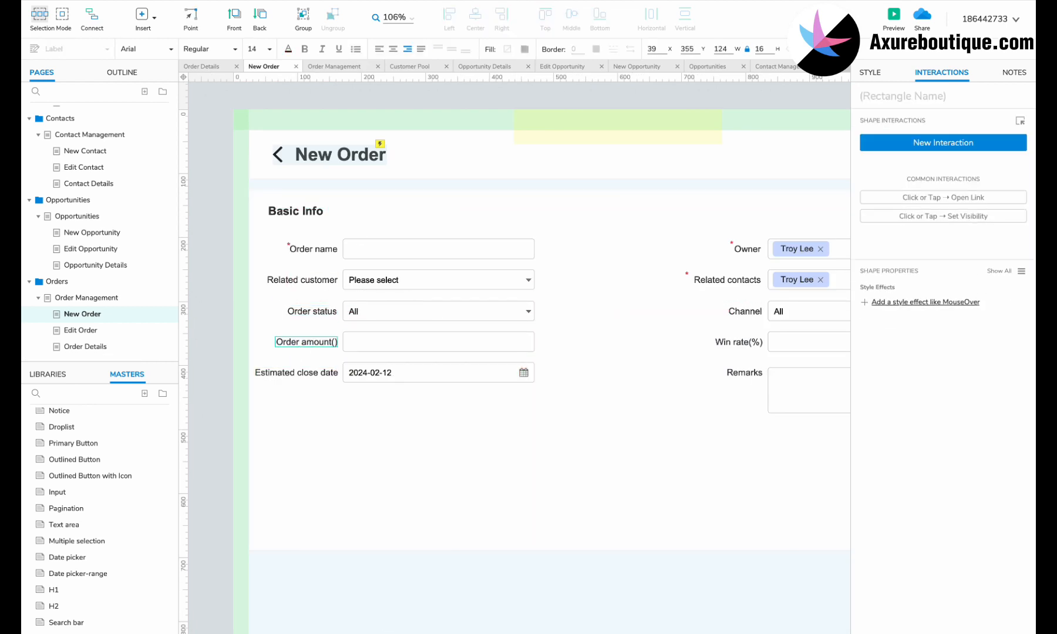
left_click(387, 339)
Delete the Win rate(%) field, move the Estimated close date field into its place and label it Confirmation date
scroll(386, 339, "right", 2)
left_click_drag(642, 322, 753, 336)
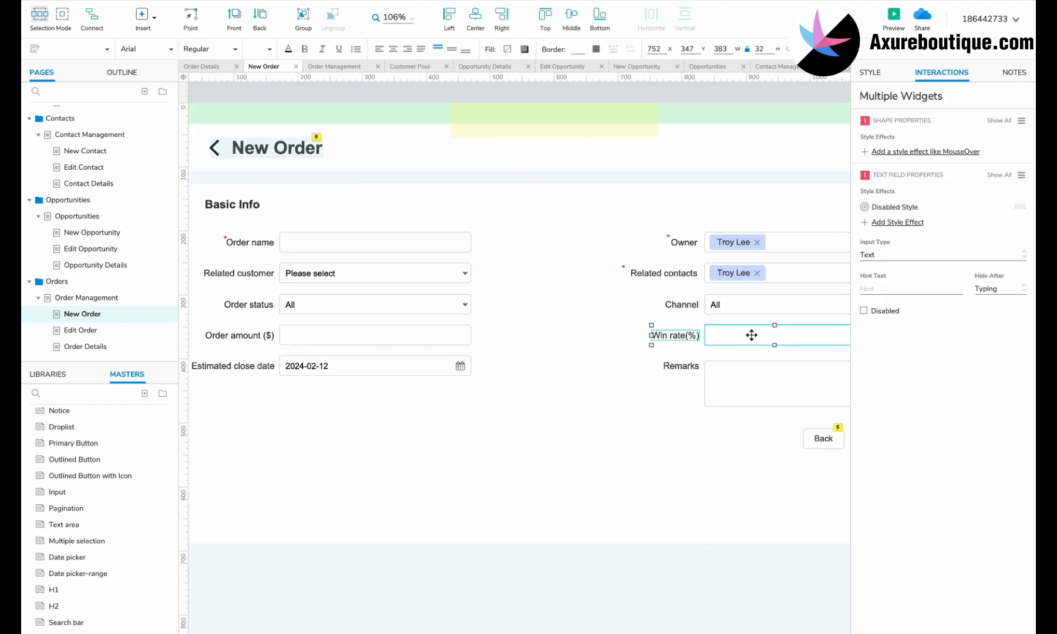
key("Delete")
left_click_drag(435, 368, 587, 362)
double_click(670, 338)
type("Confirmation")
Move the Remarks field and the Back and Submit buttons down to make room for more fields
scroll(587, 362, "right", 2)
left_click_drag(719, 382, 827, 423)
left_click_drag(760, 408, 760, 495)
left_click_drag(581, 314, 827, 370)
left_click_drag(611, 332, 611, 420)
Duplicate the date field below Order amount and below Confirmation date, labelling the copies Start date and End date
left_click_drag(576, 300, 259, 332)
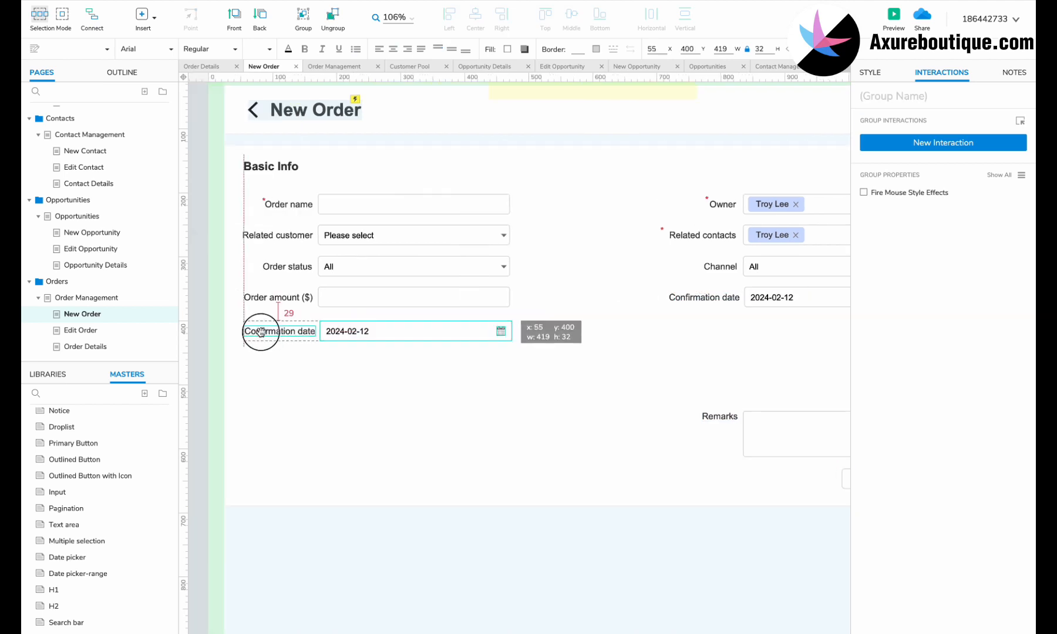
left_click(259, 332)
double_click(259, 332)
type("Start")
left_click(352, 364)
left_click_drag(357, 323, 403, 365)
double_click(717, 328)
type("End")
Label the duplicated date field below Start date as Updated time
left_click(673, 401)
double_click(380, 356)
type("Updated date")
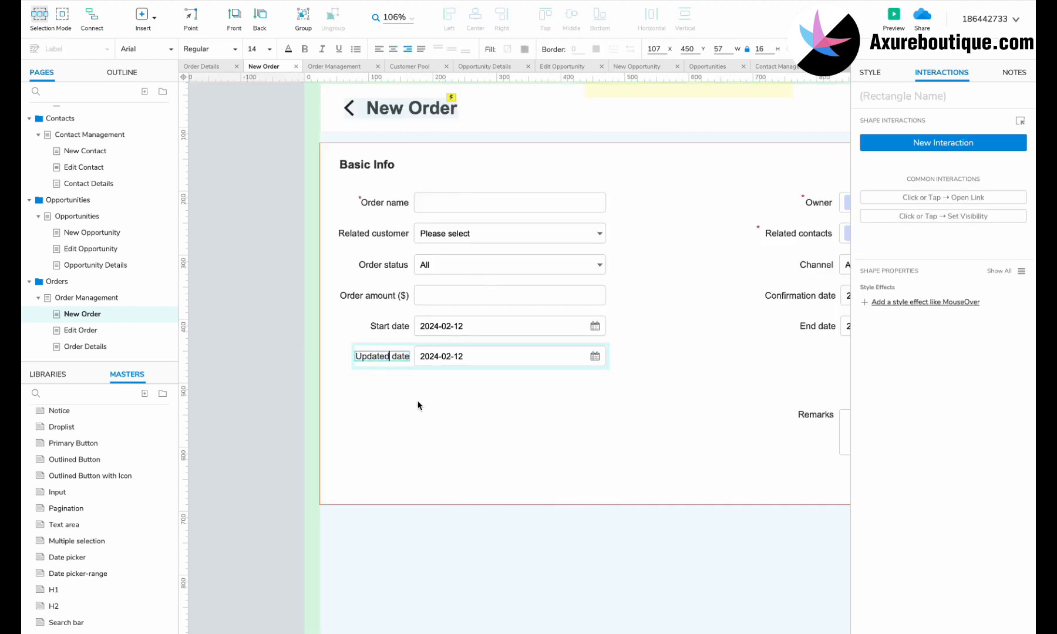
double_click(405, 358)
type("time")
Replace the calendar icon in the Updated time field with a grey clock icon from the icon library
scroll(405, 357, "right", 1)
left_click(553, 358)
key("Delete")
left_click(48, 374)
left_click(65, 394)
type("cloc")
left_click_drag(50, 457, 553, 357)
left_click(507, 49)
left_click(581, 142)
left_click(411, 411)
left_click(98, 415)
left_click(53, 450)
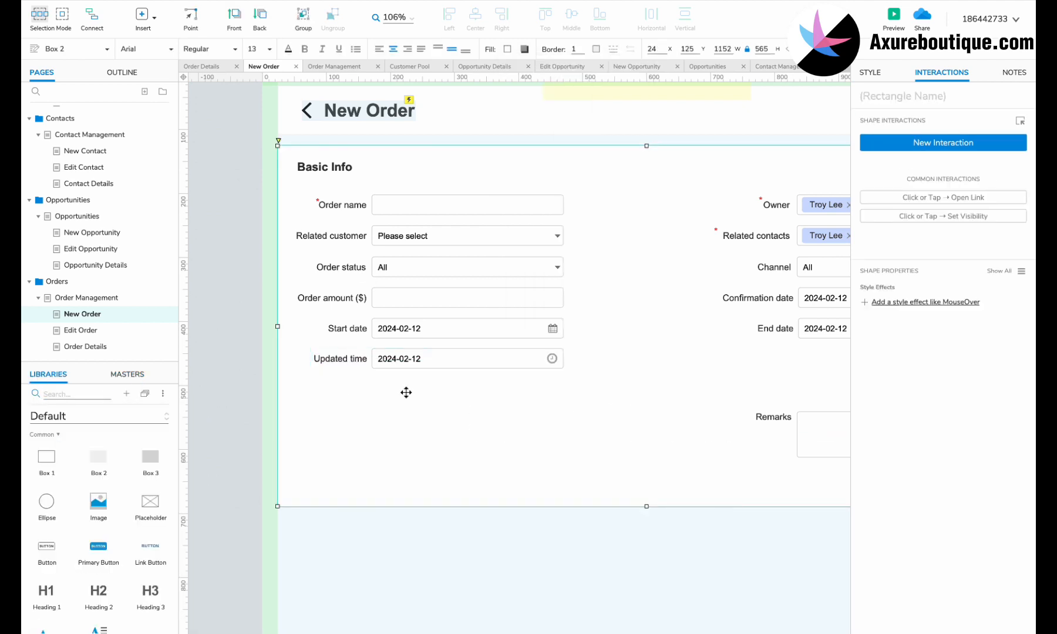
Duplicate the Owner field below End date, label it Our signatory and group its parts
scroll(649, 242, "right", 3)
left_click(650, 247)
left_click(763, 221)
left_click(646, 220, "shift")
left_click(592, 220, "shift")
left_click_drag(594, 223, 338, 406)
double_click(591, 371)
type("Our signatory")
scroll(772, 373, "right", 1)
left_click(772, 372, "shift")
left_click(646, 374, "shift")
key("super+g")
Place a copy of the Our signatory field below Updated time and label it Counterparty signatory
scroll(425, 411, "left", 3)
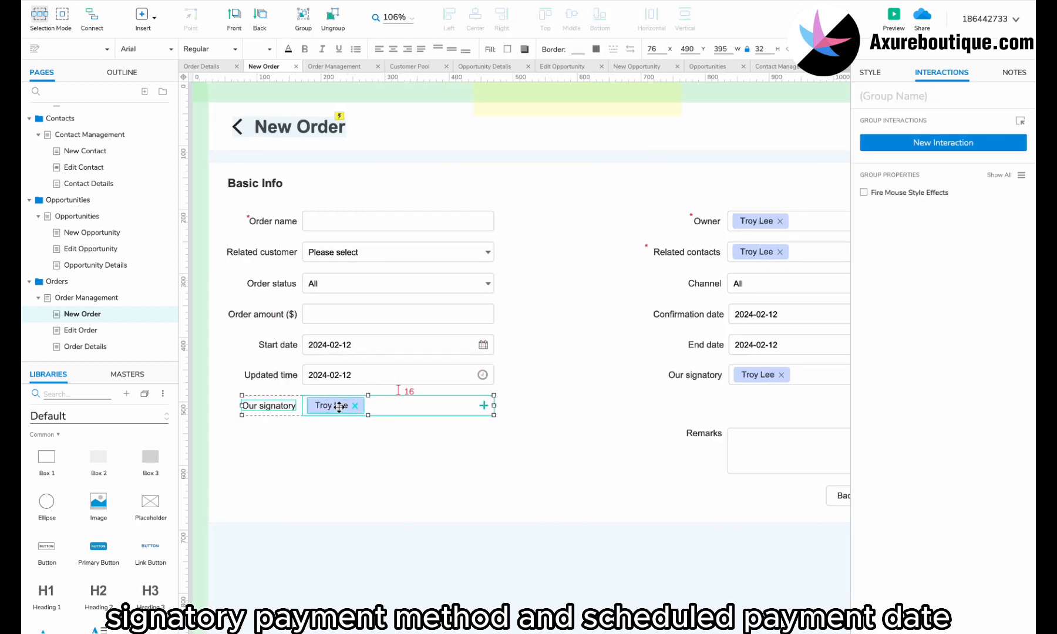
double_click(251, 405)
type("Counterparty")
left_click(450, 504)
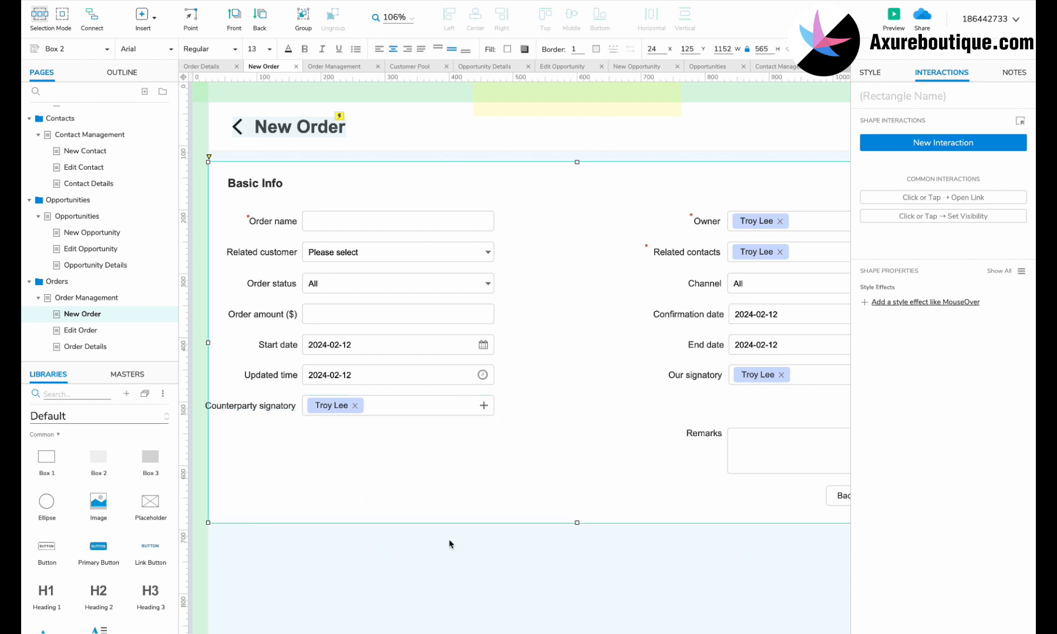
Shift the column of fields from Order name to Counterparty signatory slightly right so its longest label fits inside the background
scroll(550, 542, "left", 1)
left_click_drag(569, 544, 249, 202)
left_click(390, 507)
left_click_drag(349, 224, 620, 417)
Duplicate the Related customer droplist below Our signatory and label it Payment method
left_click(311, 256)
left_click(356, 258, "shift")
key("super+d")
scroll(621, 418, "right", 5)
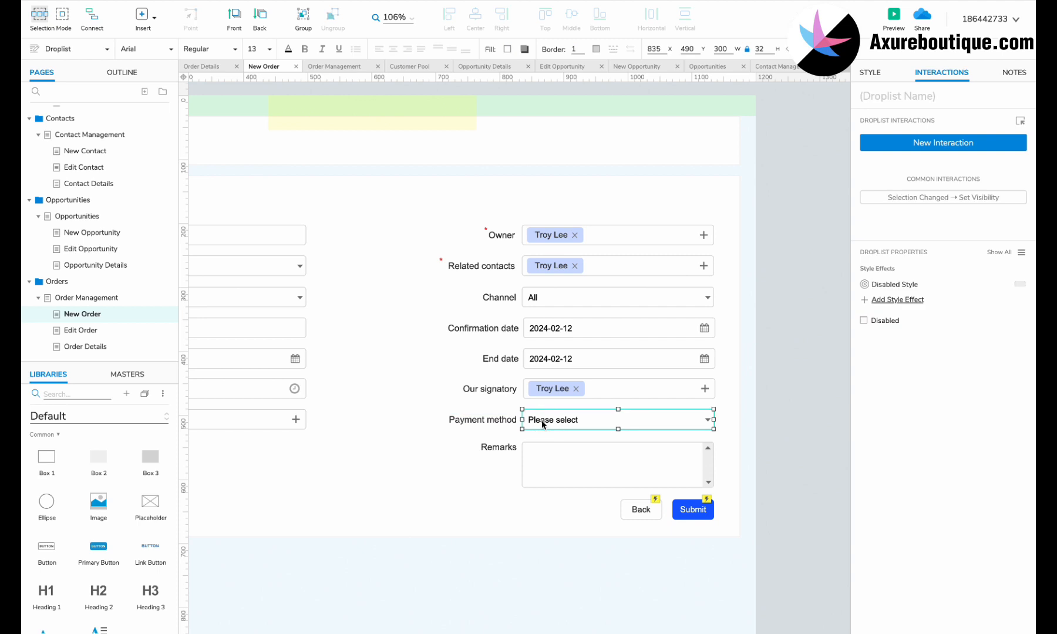
double_click(543, 420)
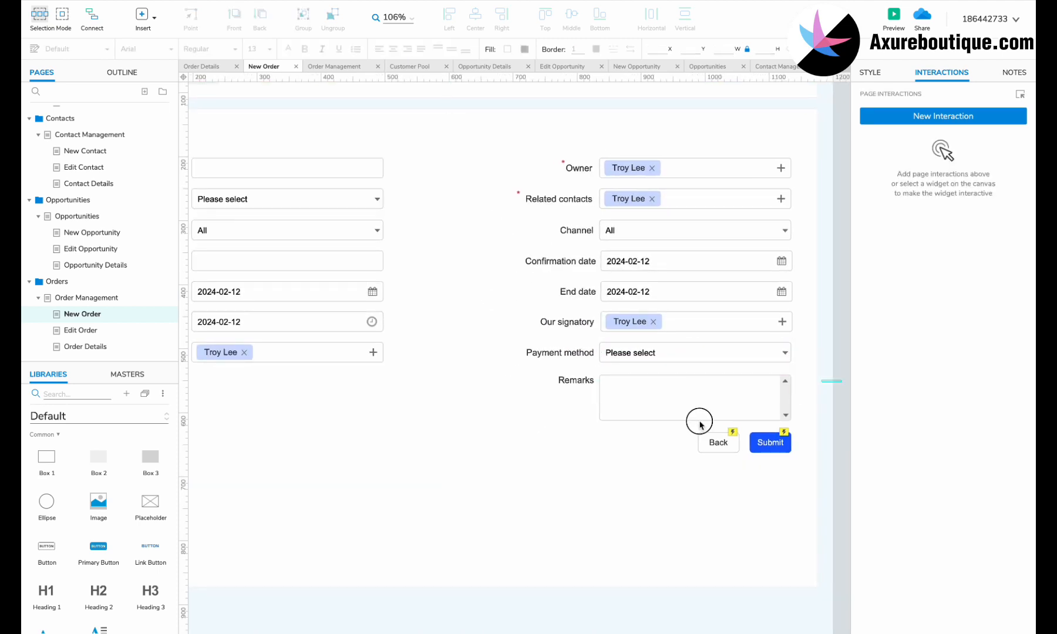
Move the Remarks field and buttons further down and duplicate a date field below Payment method, labelled Scheduled payment date
left_click_drag(699, 424, 564, 452)
left_click_drag(647, 392, 646, 494)
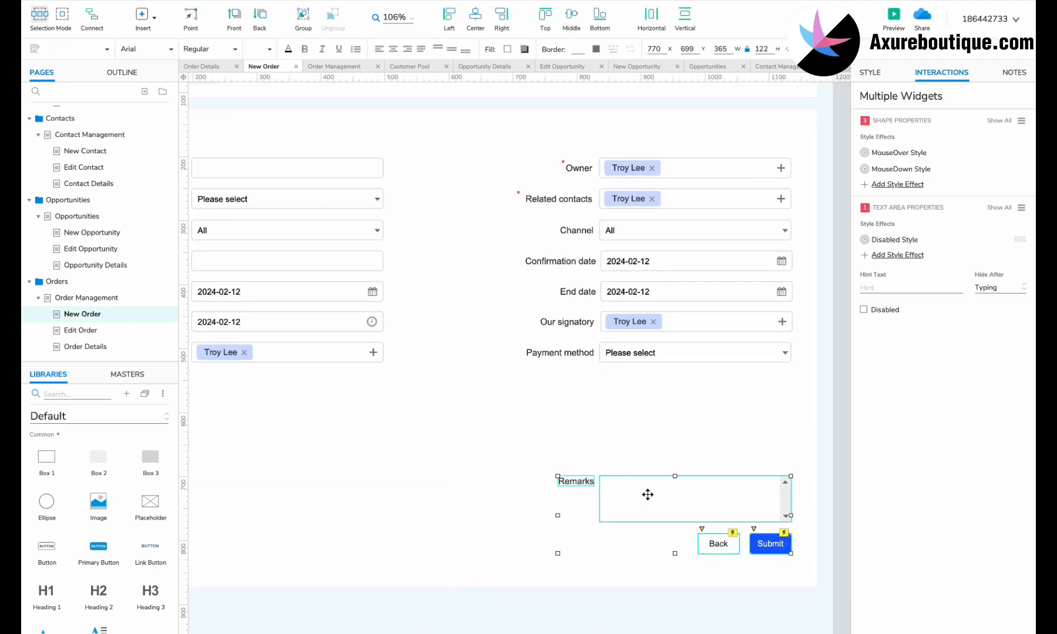
scroll(667, 267, "left", 3)
scroll(667, 266, "right", 3)
left_click_drag(587, 267, 587, 389)
double_click(549, 389)
type("Scheduled payment date")
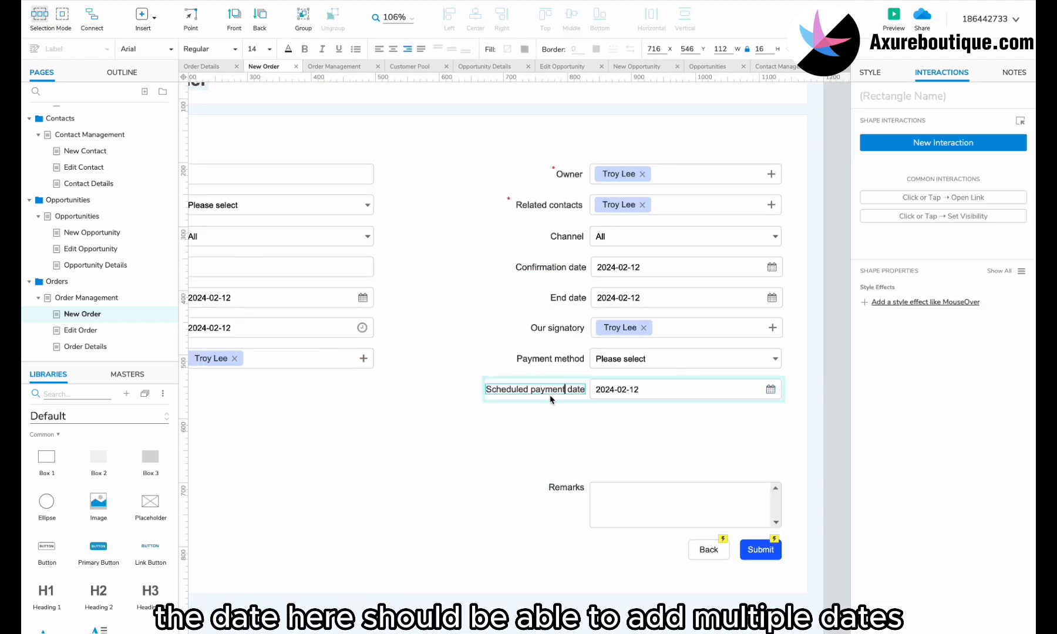
left_click(555, 430)
scroll(556, 431, "right", 1)
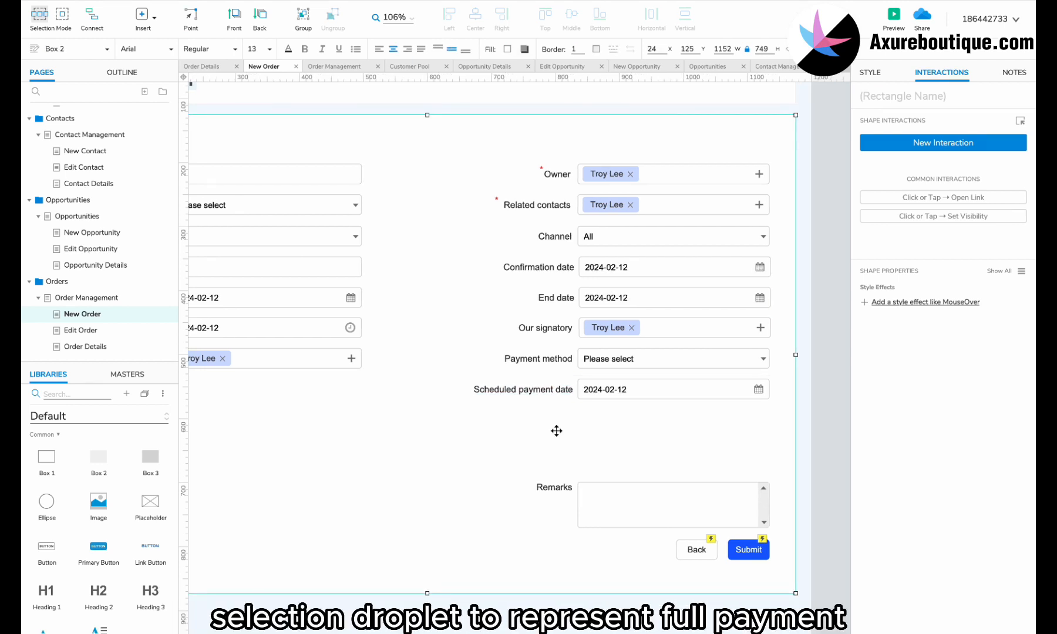
Duplicate the Related customer field below Counterparty signatory and label it Related opportunity
scroll(557, 431, "left", 5)
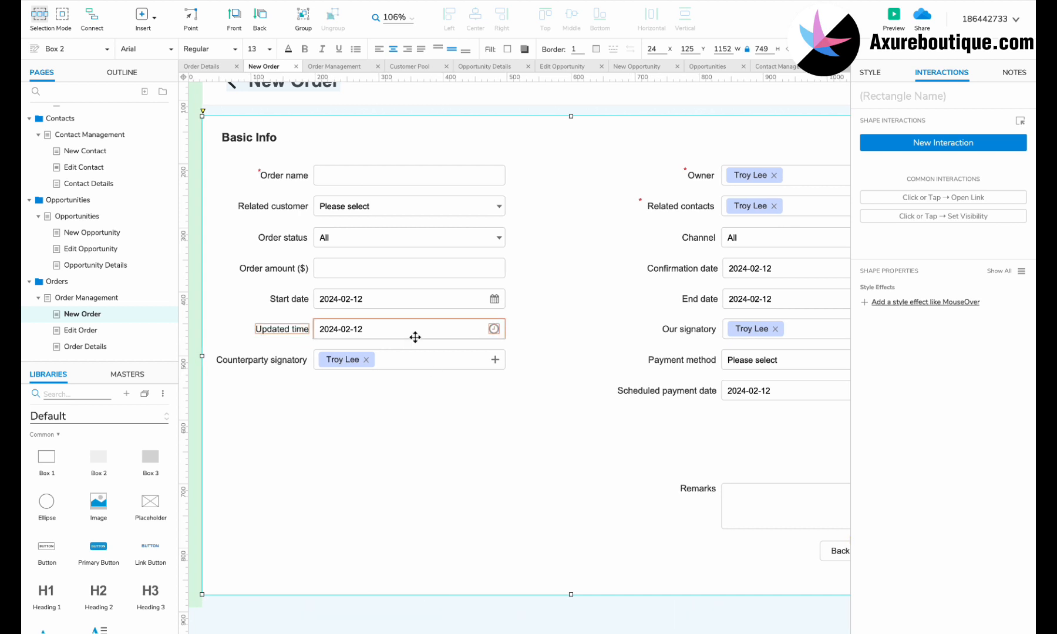
left_click(300, 206)
left_click(346, 206, "shift")
left_click_drag(347, 206, 354, 391)
double_click(281, 390)
double_click(340, 390)
left_click(484, 411)
Duplicate the Our signatory field below Related opportunity and label it Related contracts
left_click(698, 209)
scroll(698, 211, "right", 3)
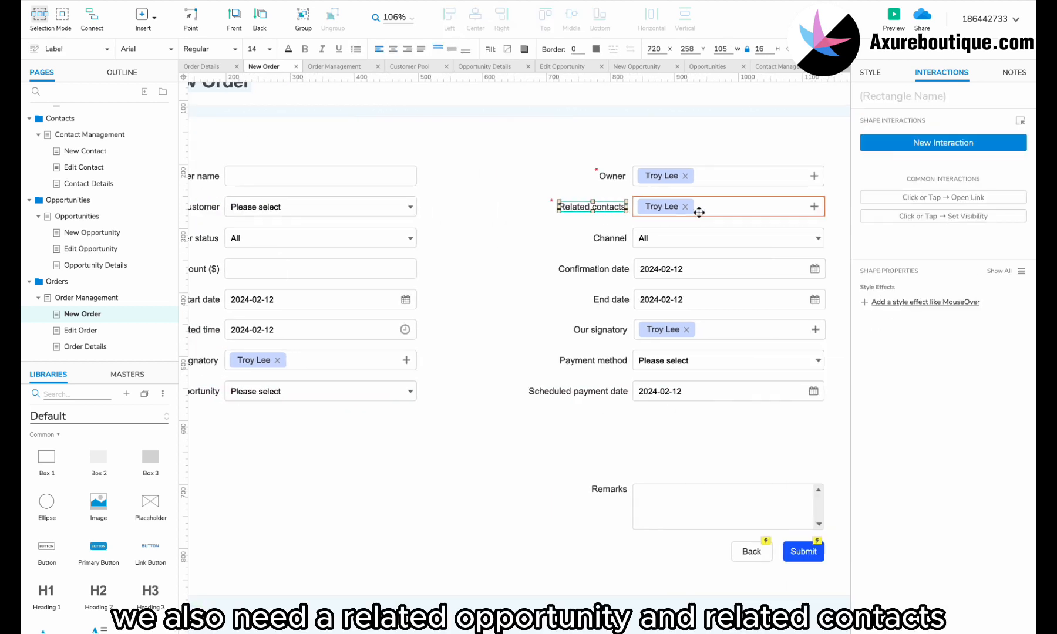
left_click(698, 212, "shift")
left_click(652, 329)
scroll(652, 329, "down", 1)
key("ctrl+d")
scroll(528, 411, "left", 5)
left_click_drag(652, 329, 413, 409)
left_click(366, 410)
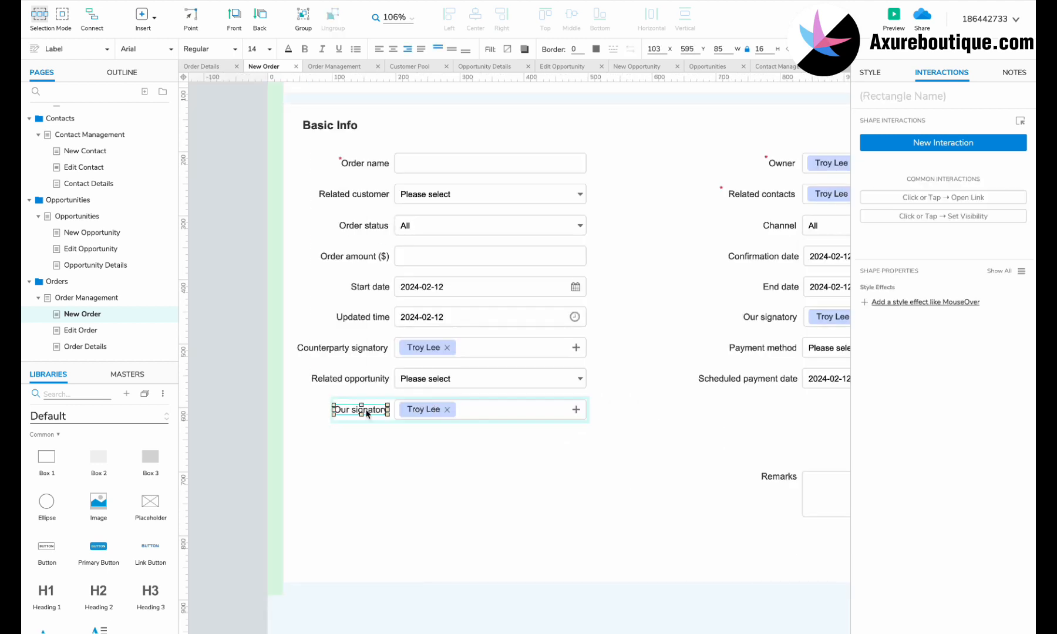
Move the Remarks field and the Back and Submit buttons up beneath Scheduled payment date and shorten the background to 625 px
scroll(519, 352, "right", 3)
left_click(611, 482)
left_click(665, 485, "shift")
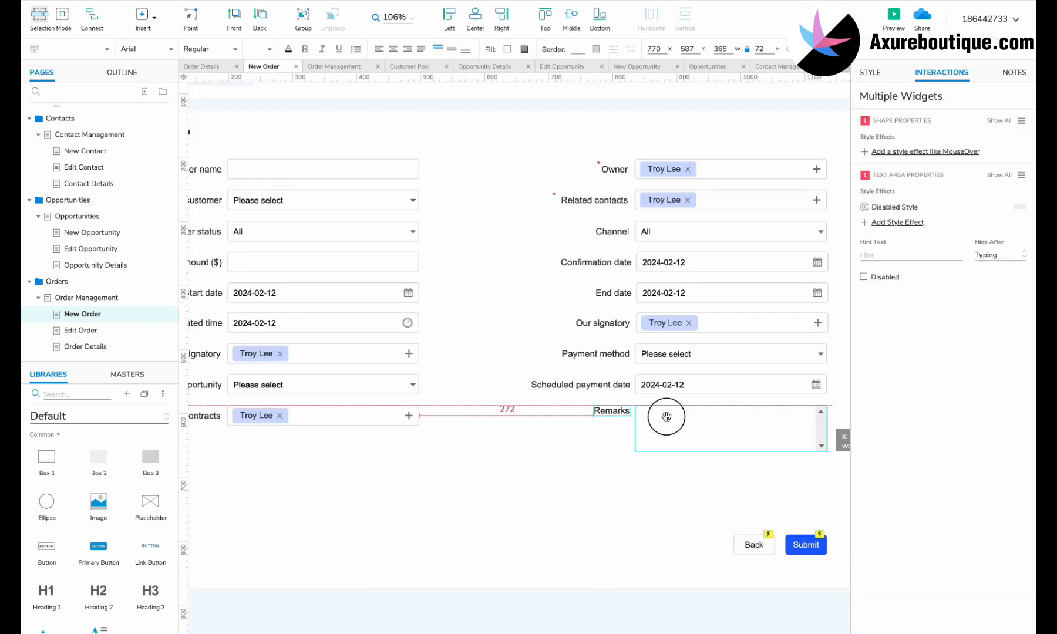
left_click_drag(810, 544, 810, 477)
left_click(809, 478)
left_click(517, 552)
left_click_drag(490, 589, 495, 510)
Extend the form's background to 990 px high to make room for a second section
scroll(494, 509, "left", 3)
scroll(494, 510, "down", 3)
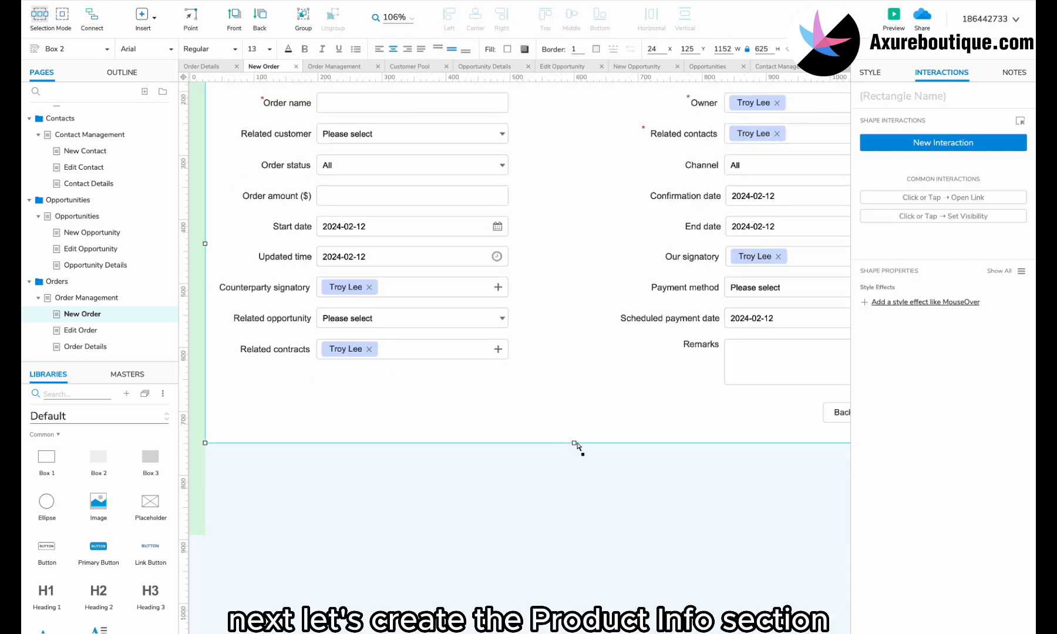
left_click_drag(580, 381, 579, 611)
Add a horizontal divider line across the form below the Basic Info fields and a copied heading beneath it reading Product Info
scroll(99, 499, "down", 2)
left_click_drag(150, 543, 254, 329)
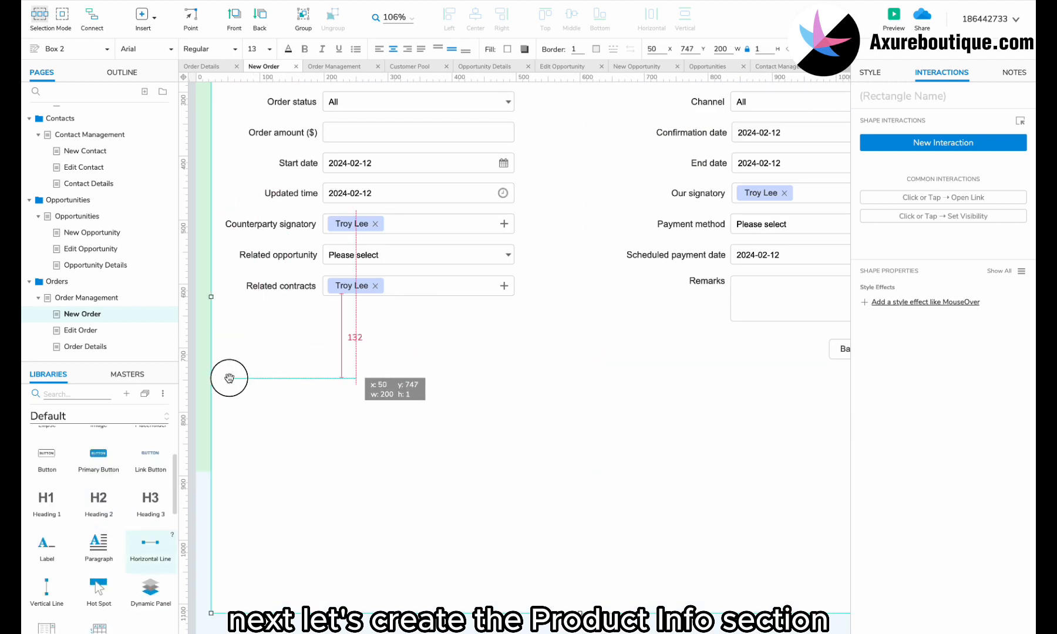
left_click_drag(229, 378, 229, 378)
left_click_drag(356, 378, 800, 398)
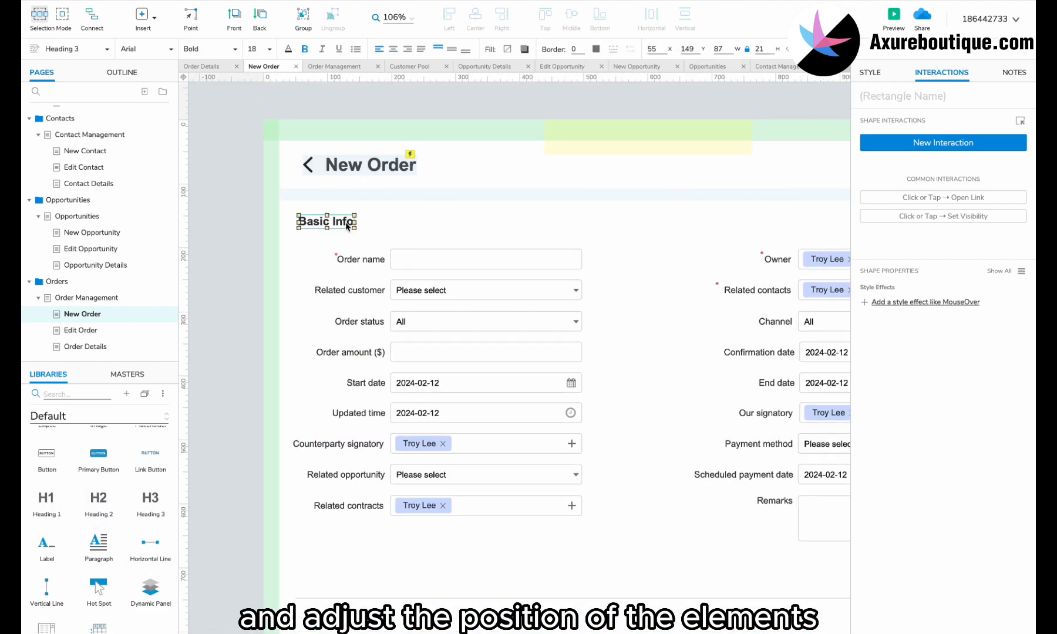
left_click_drag(259, 230, 313, 335)
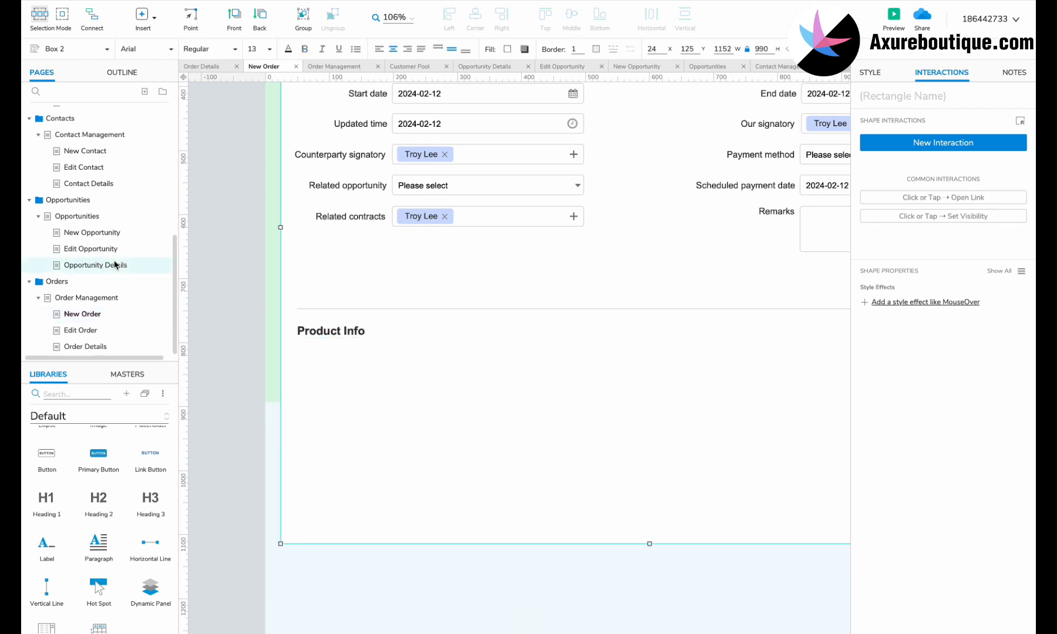
Open the Price quote state on the Opportunity Details page and copy its table, buttons and total
left_click(116, 265)
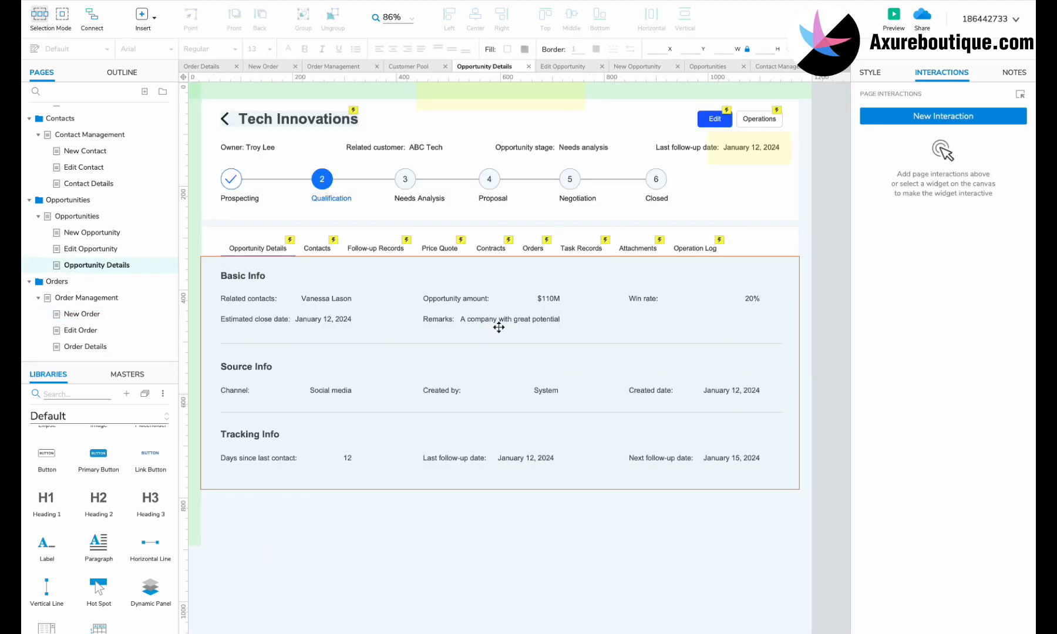
double_click(498, 325)
left_click(550, 90)
left_click(577, 170)
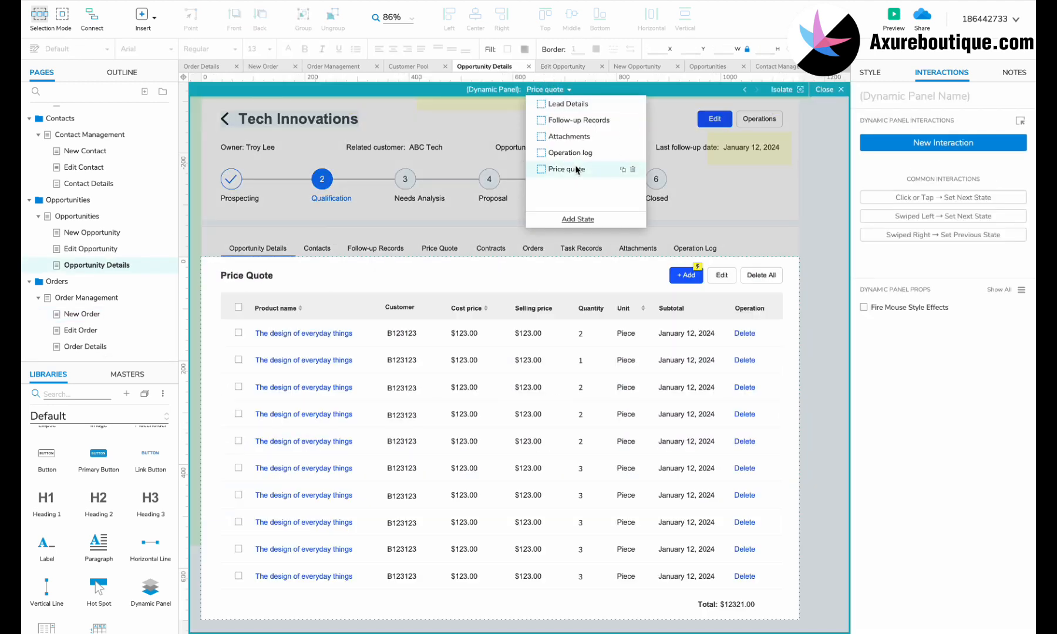
left_click_drag(815, 290, 222, 603)
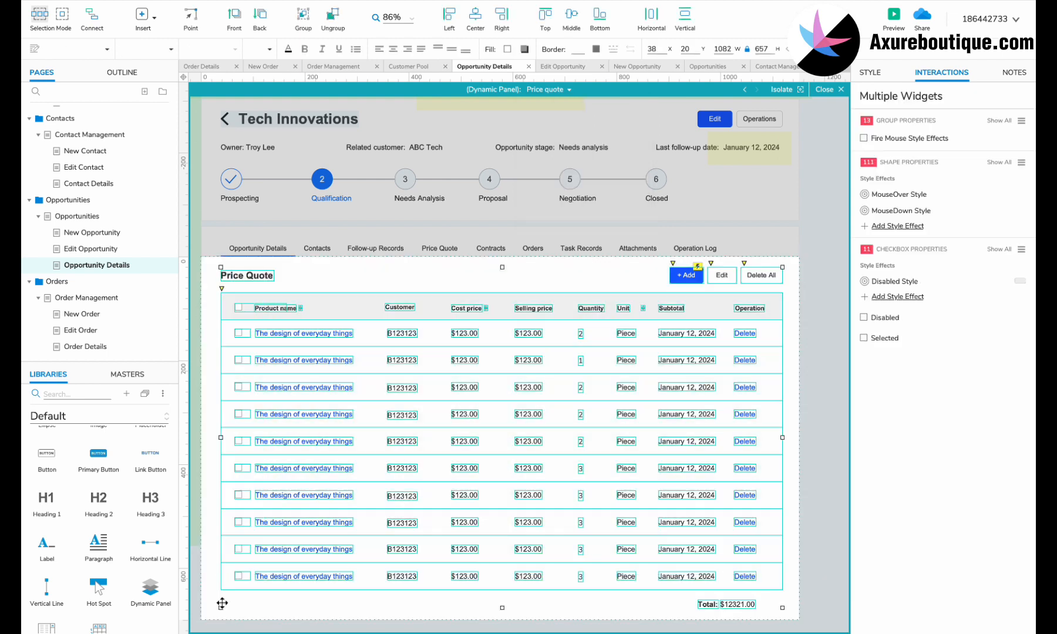
Extend the New Order form's background downward and paste the product table, buttons and total under the Product Info heading
left_click(100, 318)
scroll(519, 437, "down", 3)
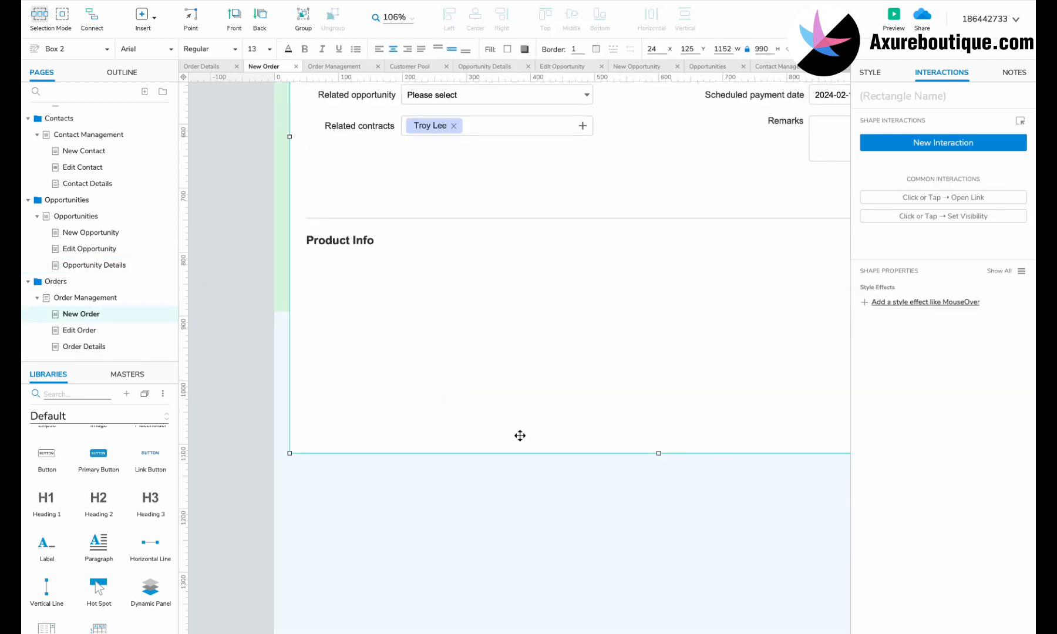
left_click_drag(657, 414, 656, 578)
left_click(234, 439)
key("ctrl+v")
left_click_drag(281, 268, 276, 342)
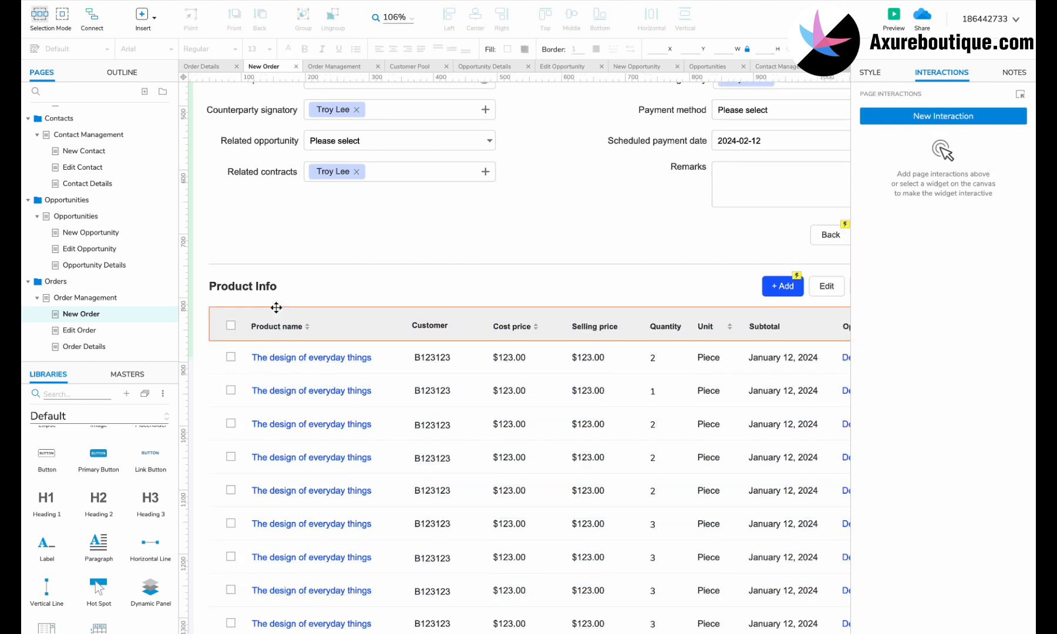
Extend the form's background to 1668 px high so that it reaches well below the product table's total
scroll(276, 309, "down", 4)
scroll(304, 379, "down", 2)
left_click(229, 161)
left_click_drag(460, 453, 467, 601)
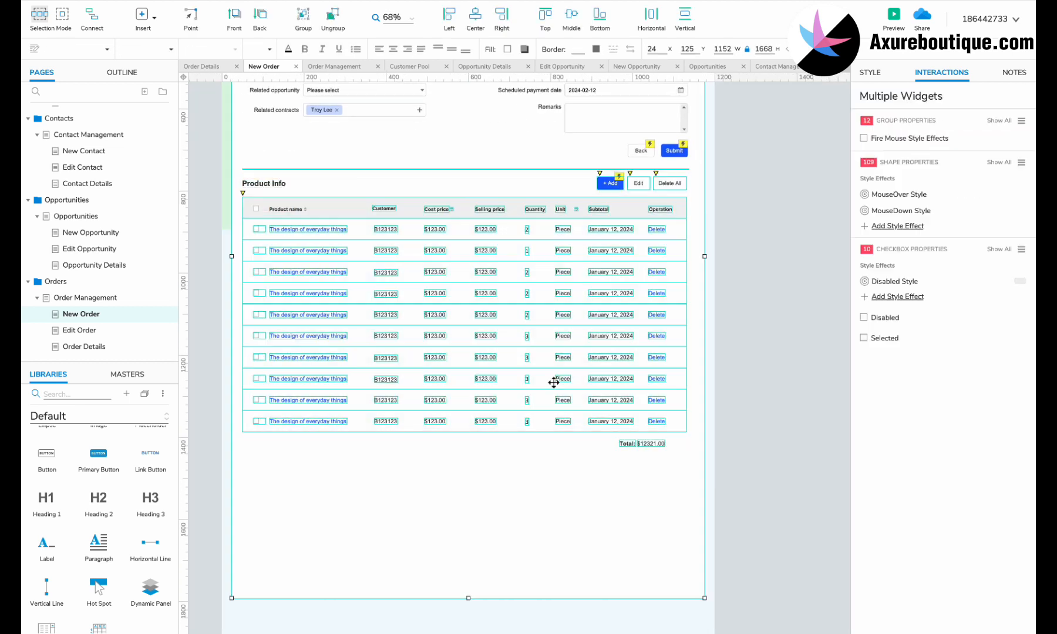
Move the Back and Submit buttons from beneath the Basic Info fields to below the product table's total
left_click(736, 213)
scroll(644, 174, "up", 1)
left_click(643, 174)
left_click(666, 174, "shift")
left_click_drag(663, 174, 663, 510)
Shift the whole Product Info section upward, closing the gap beneath the Basic Info fields
left_click_drag(741, 182, 250, 486)
left_click(306, 494, "shift")
key("shift+Up")
key("shift+Up")
key("shift+Up")
key("shift+Up")
key("shift+Up")
left_click(616, 503, "shift")
left_click_drag(734, 488, 642, 470)
Shorten the form's background so that it ends just below the Back and Submit buttons
left_click(491, 609)
left_click_drag(491, 622, 492, 494)
left_click(642, 469)
scroll(592, 541, "up", 3)
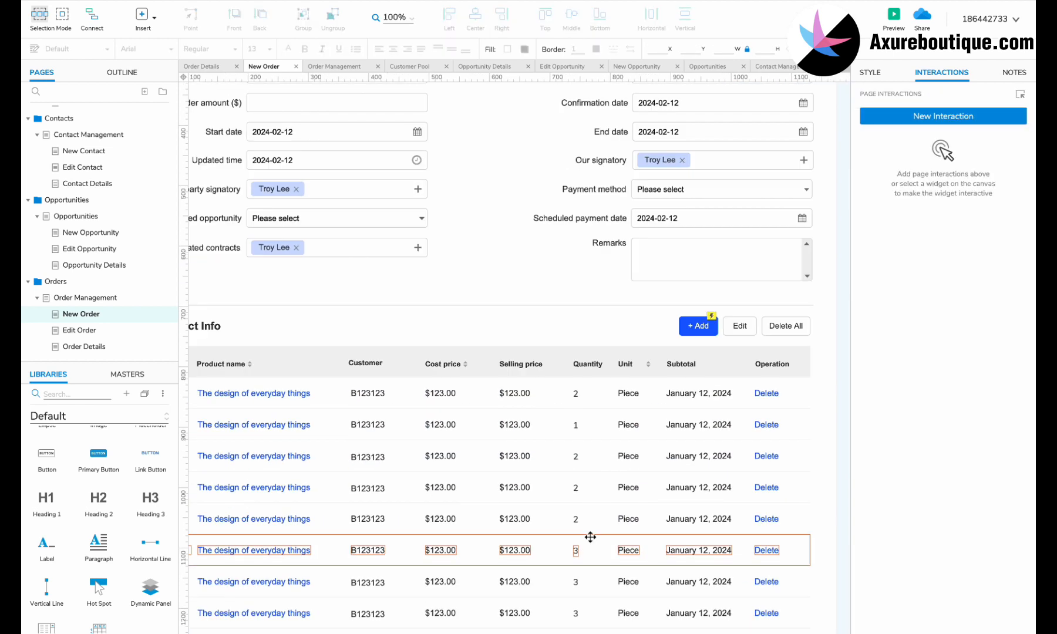
Copy all elements of the New Order page and paste them into the Edit Order page
scroll(642, 495, "down", 2)
left_click_drag(752, 547, 330, 130)
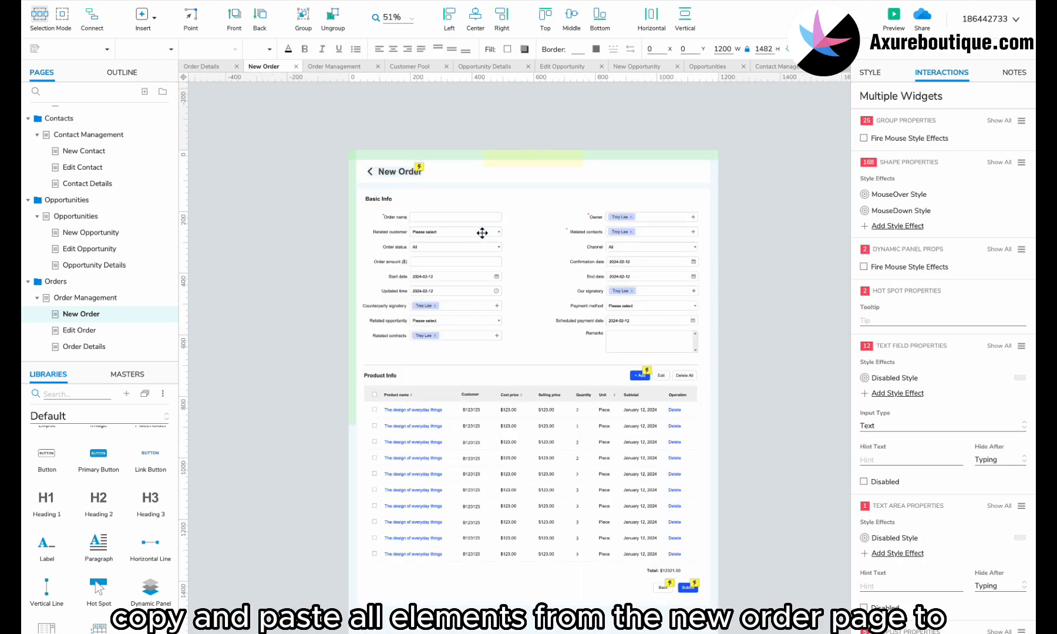
key("ctrl+c")
left_click(82, 330)
key("ctrl+v")
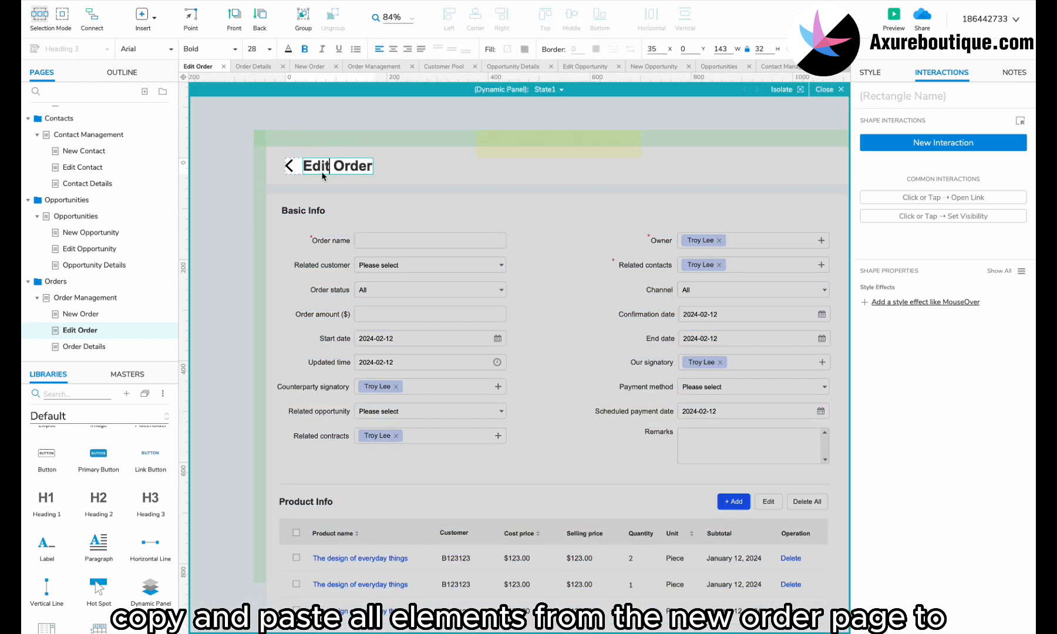
Retitle the pasted page Edit Order and paste the order name into its Order name field
left_click(366, 224)
left_click(370, 232)
double_click(373, 241)
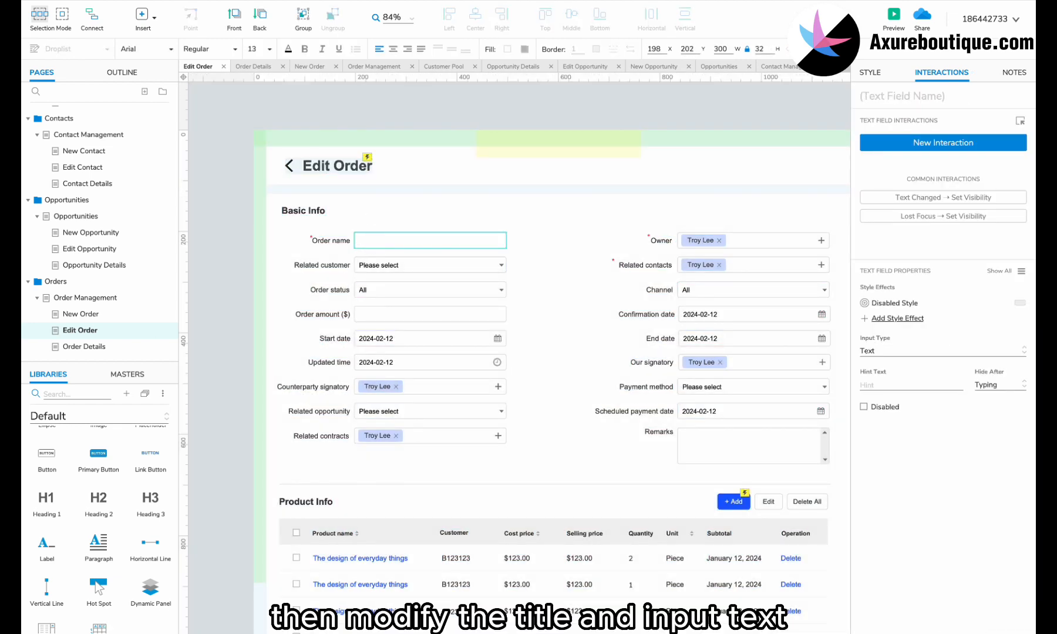
key("ctrl+v")
scroll(467, 283, "down", 3)
left_click(547, 385)
scroll(547, 385, "down", 4)
left_click(508, 537)
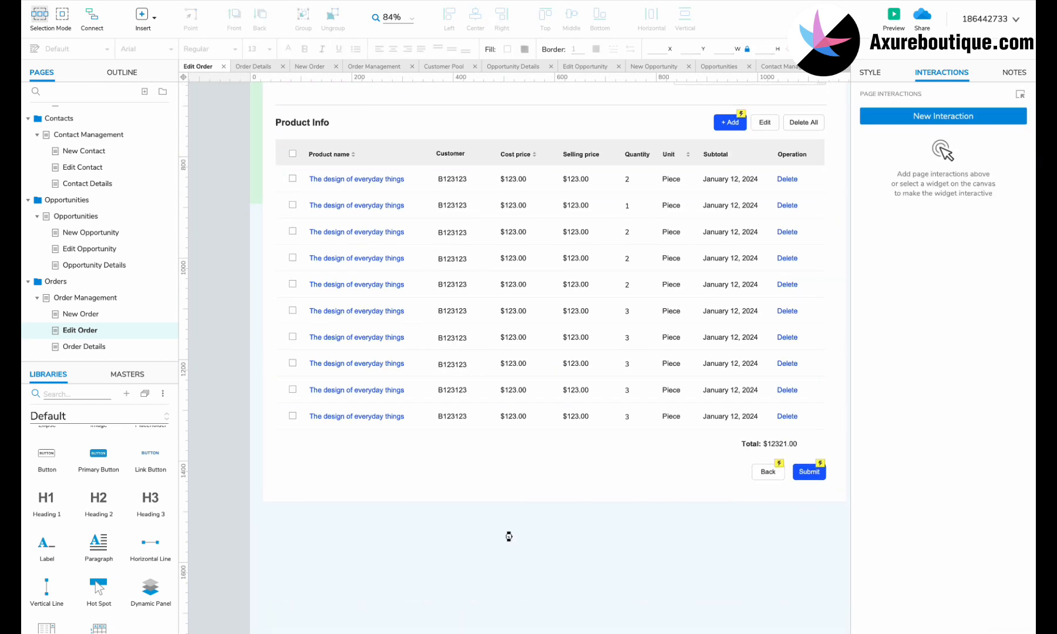
Change the title on the Order Details page to OA Transformation
left_click(150, 346)
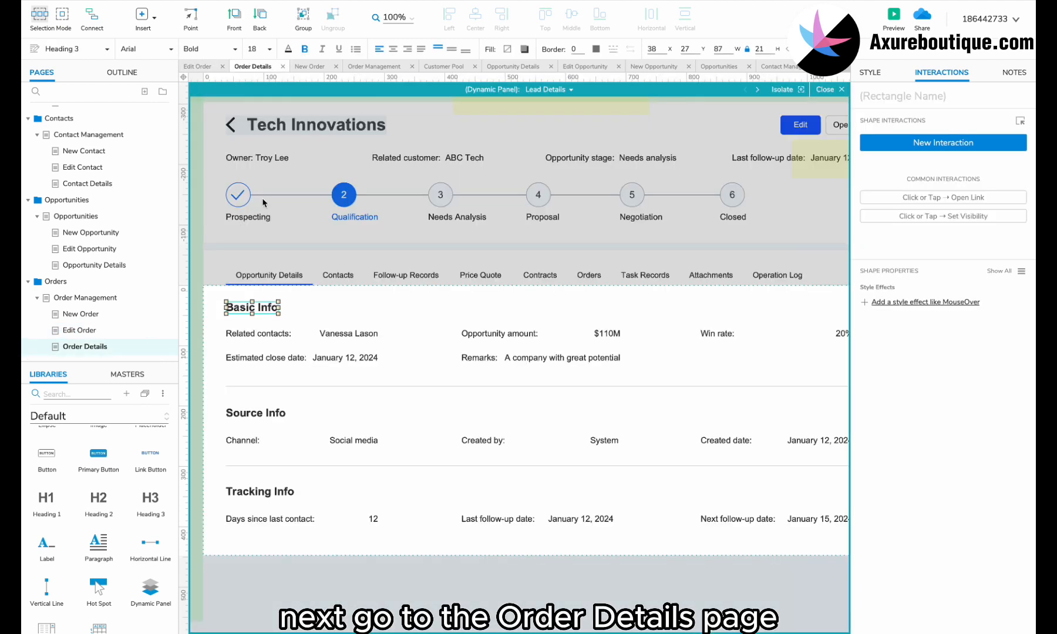
left_click(274, 226)
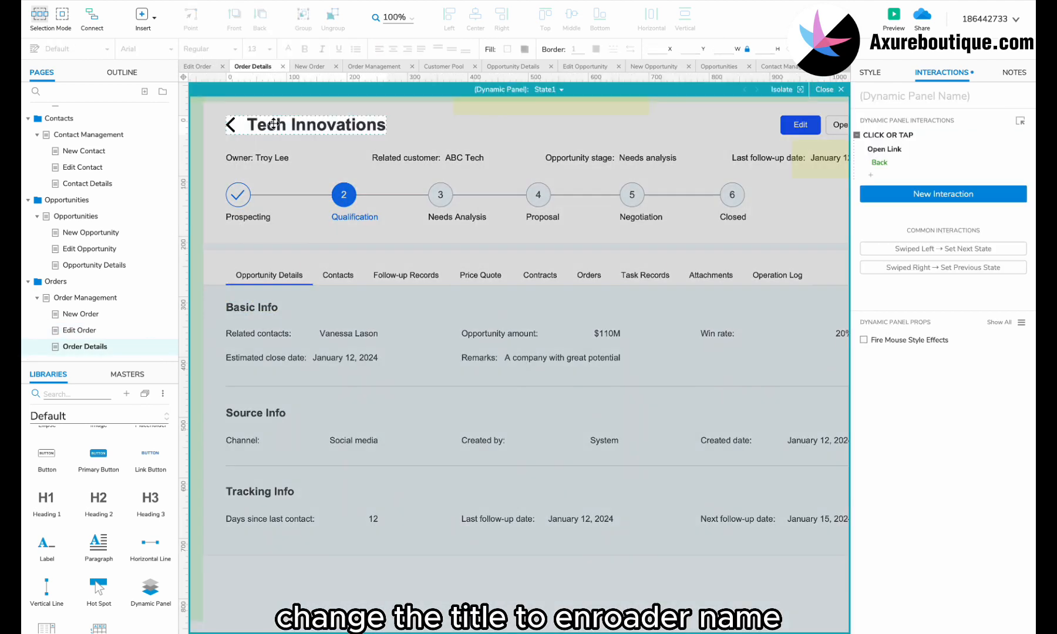
key("ctrl+v")
left_click(468, 181)
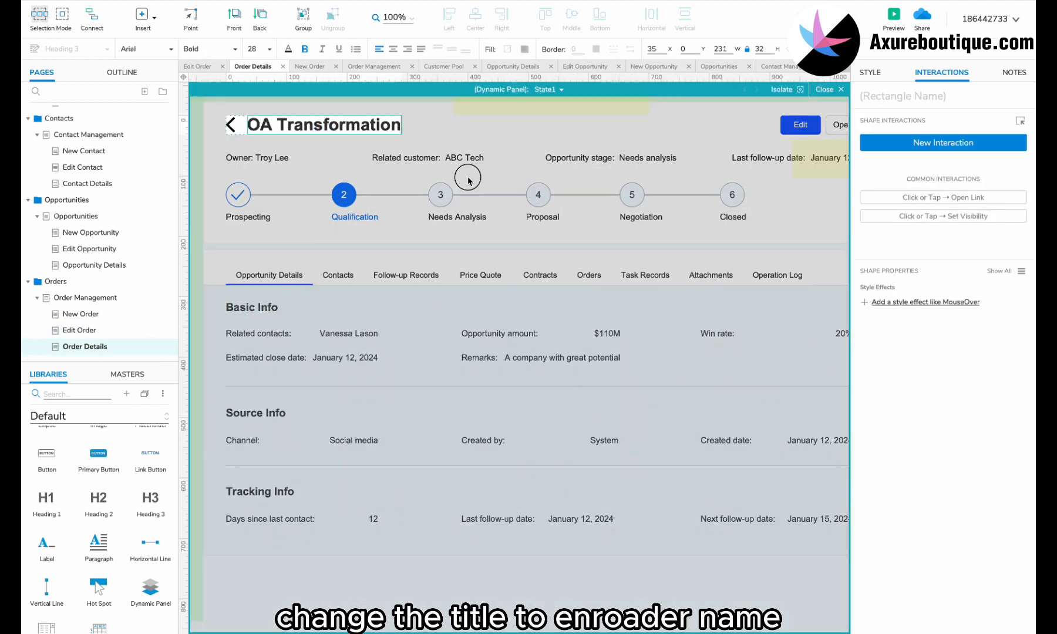
key("Escape")
Turn the Owner field beneath the title into an Order number field and enter a sample order number
left_click(244, 157)
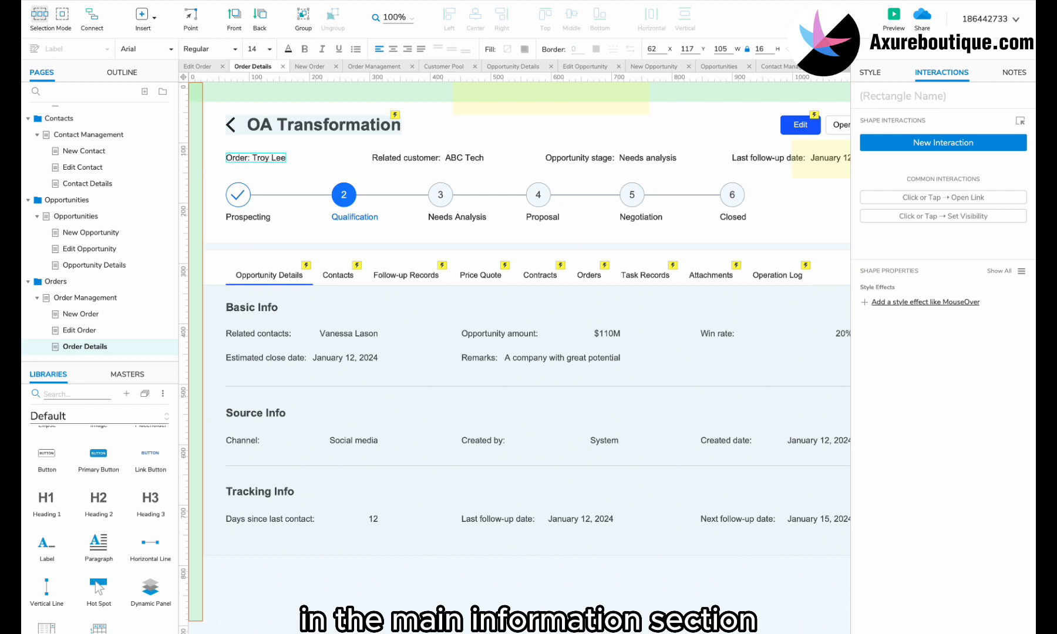
key("BackSpace")
key("BackSpace")
key("BackSpace")
key("BackSpace")
key("BackSpace")
key("BackSpace")
key("BackSpace")
key("BackSpace")
type("#131232")
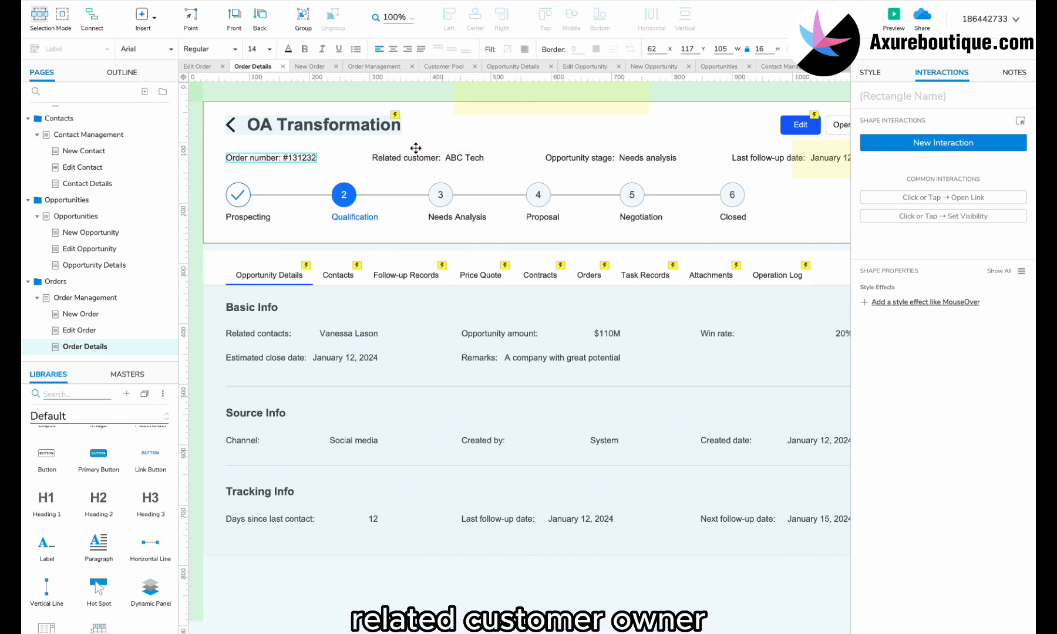
Replace the Opportunity stage field with an Owner field containing the owner's name and move it further from Related customer
left_click(453, 162)
double_click(622, 160)
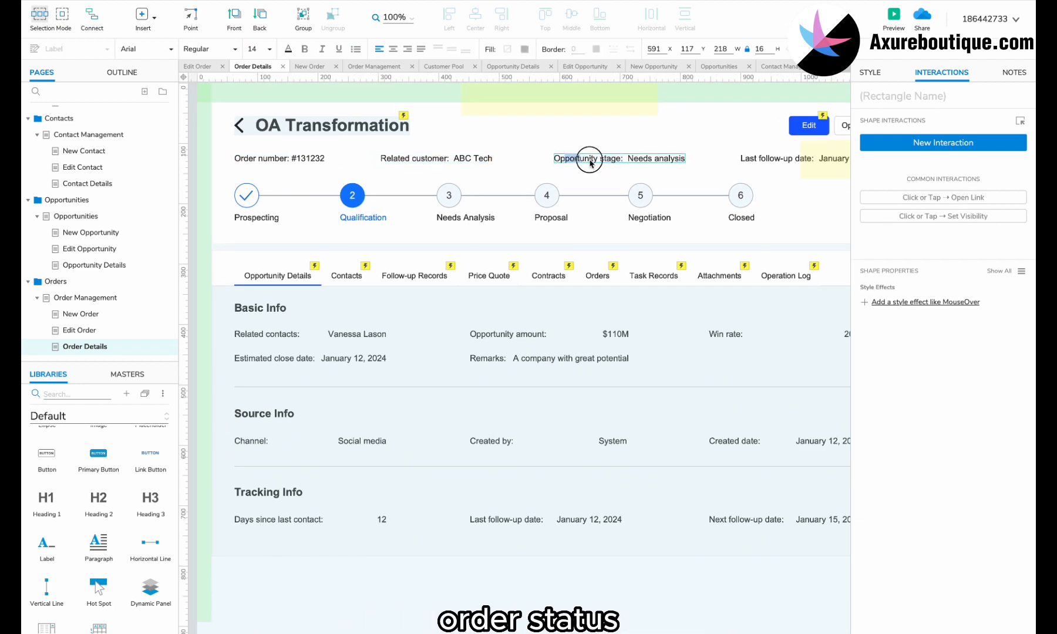
type("Ow")
left_click_drag(590, 162, 650, 162)
scroll(630, 160, "right", 3)
left_click(668, 164)
Delete the opportunity stage progress steps from the Order Details header
scroll(663, 182, "left", 5)
left_click_drag(839, 191, 251, 223)
key("Delete")
Move Last follow-up date down a row and put a copied field reading Order status: In progress in its place
scroll(309, 226, "right", 5)
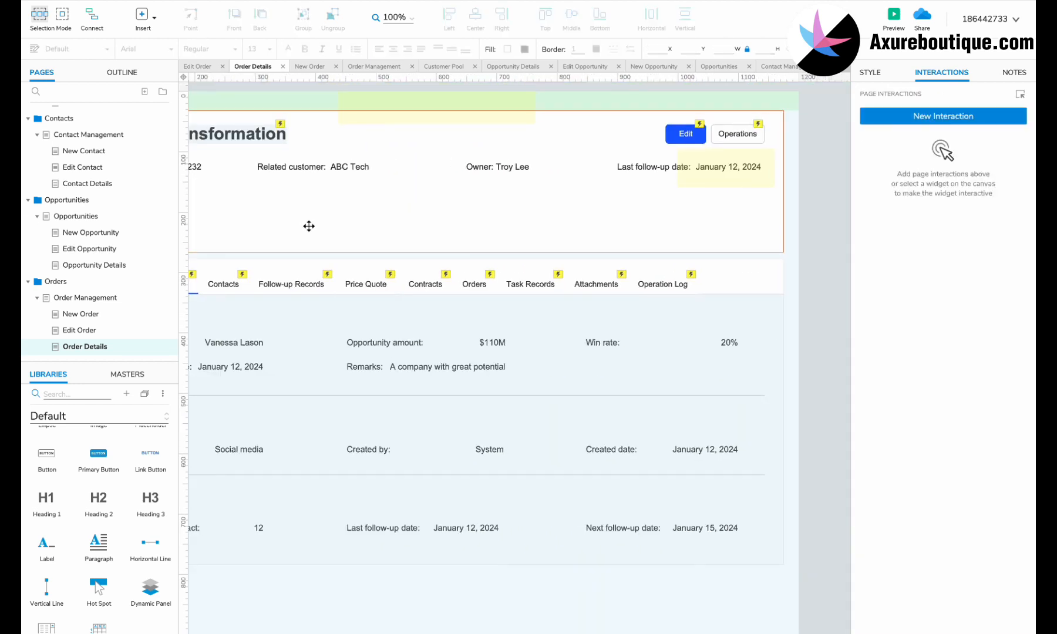
left_click(320, 168)
left_click_drag(806, 199, 611, 156)
left_click_drag(708, 163, 707, 201)
left_click(520, 169)
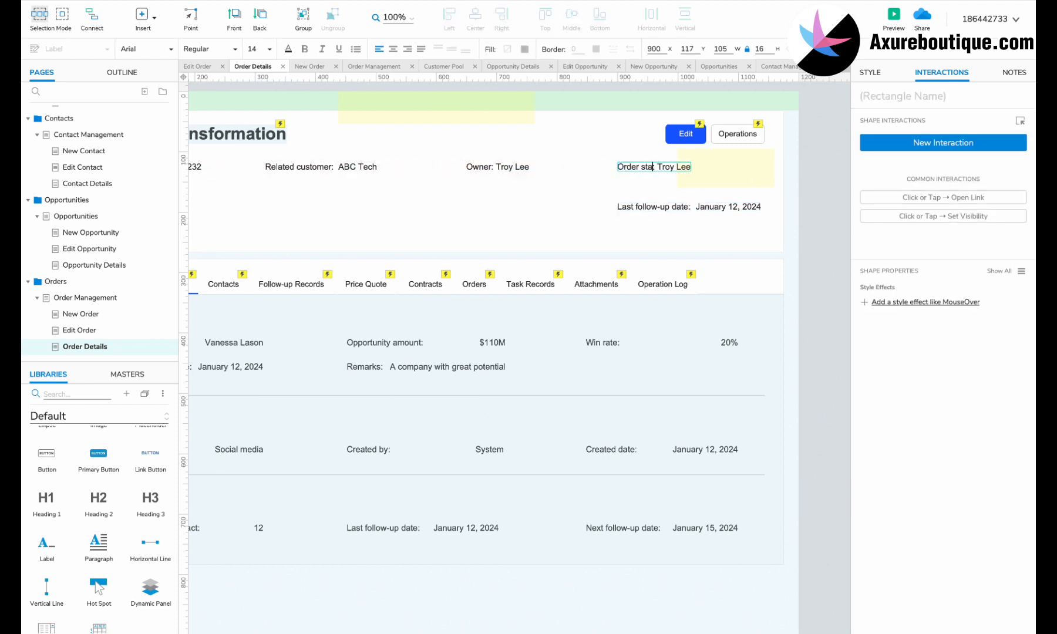
Add copied fields for Amount, $312.21, and Payment received, 312.98, in the header's second row
scroll(456, 172, "left", 5)
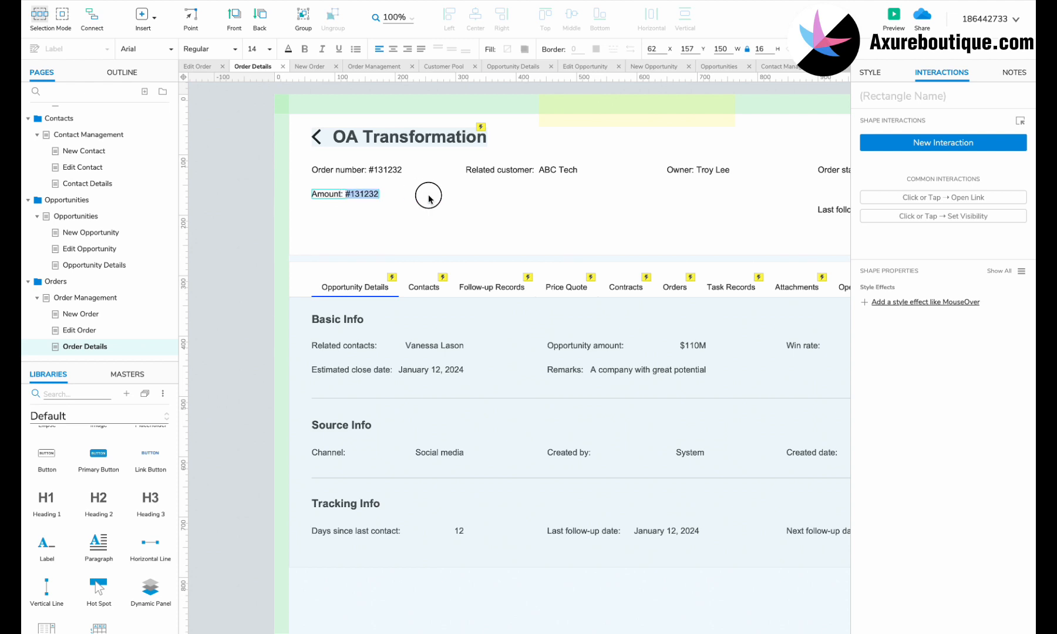
scroll(527, 212, "right", 2)
left_click_drag(429, 174, 433, 180)
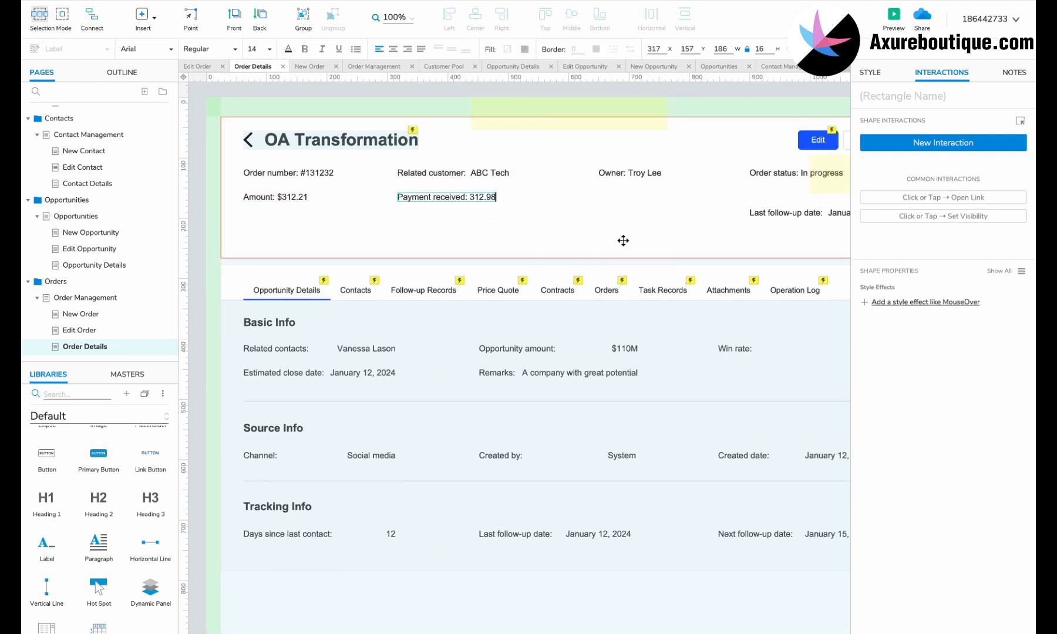
left_click(634, 226)
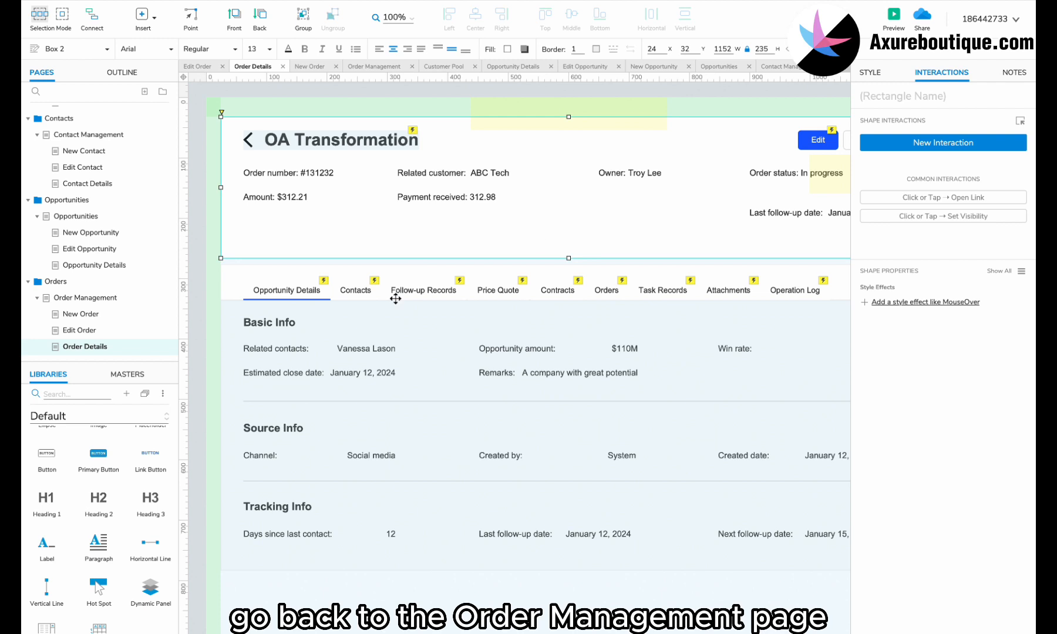
On the Order Management page, shift the order table's columns from Related opportunity onward to the right to make room
left_click(142, 301)
scroll(474, 343, "right", 2)
double_click(507, 381)
scroll(515, 375, "down", 3)
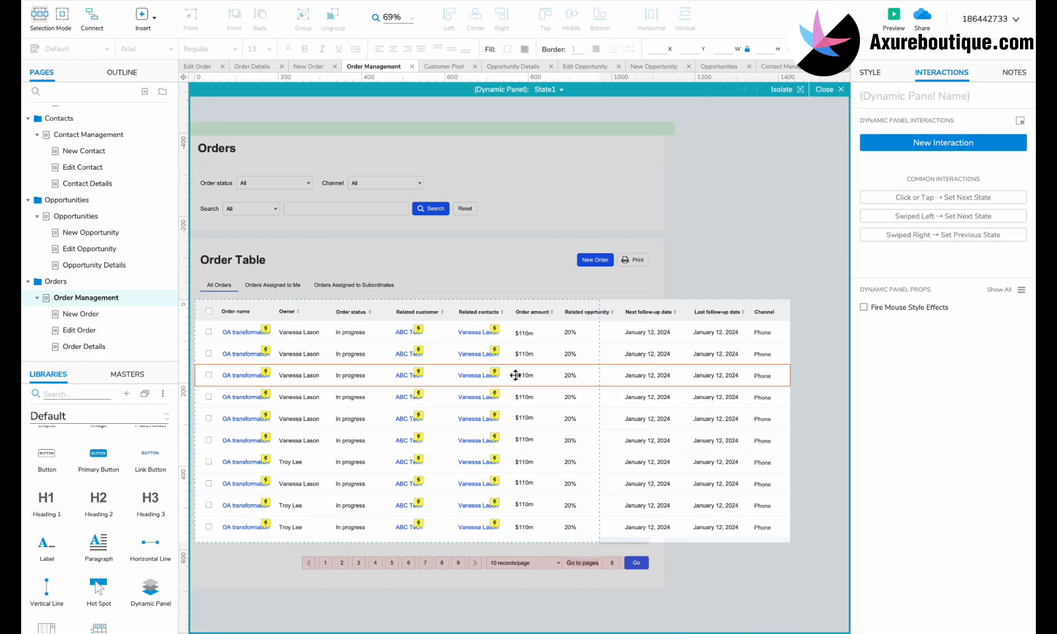
left_click_drag(819, 301, 562, 541)
left_click_drag(693, 549, 675, 314)
left_click_drag(576, 314, 686, 314)
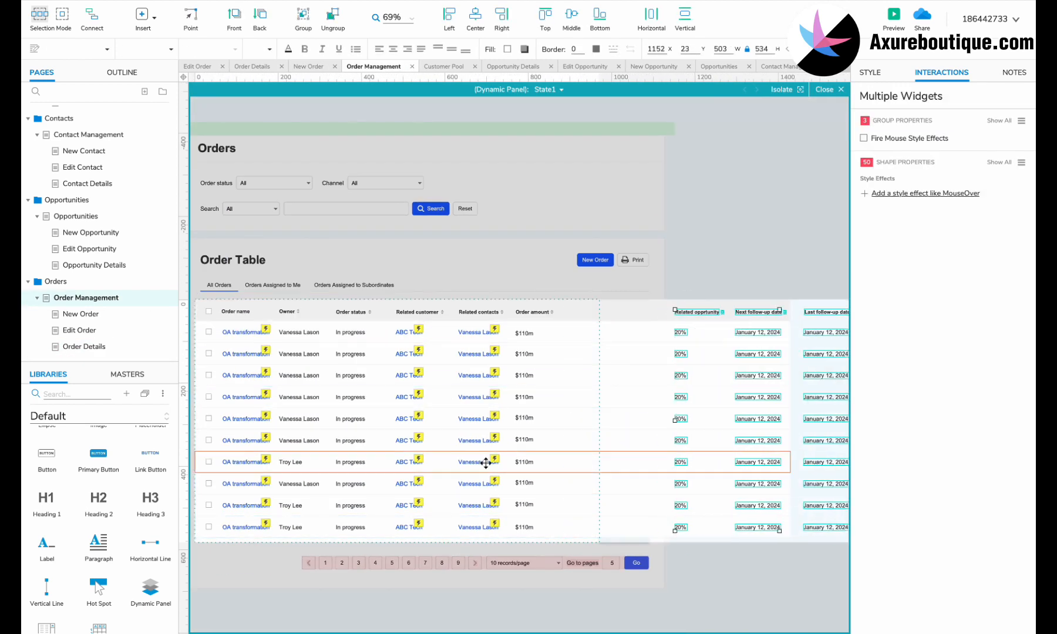
Move the Related contacts column next to Related opportunity and bring the Order amount column beside Related customer
left_click_drag(452, 545, 505, 294)
left_click_drag(648, 545, 646, 314)
left_click_drag(489, 308, 641, 305)
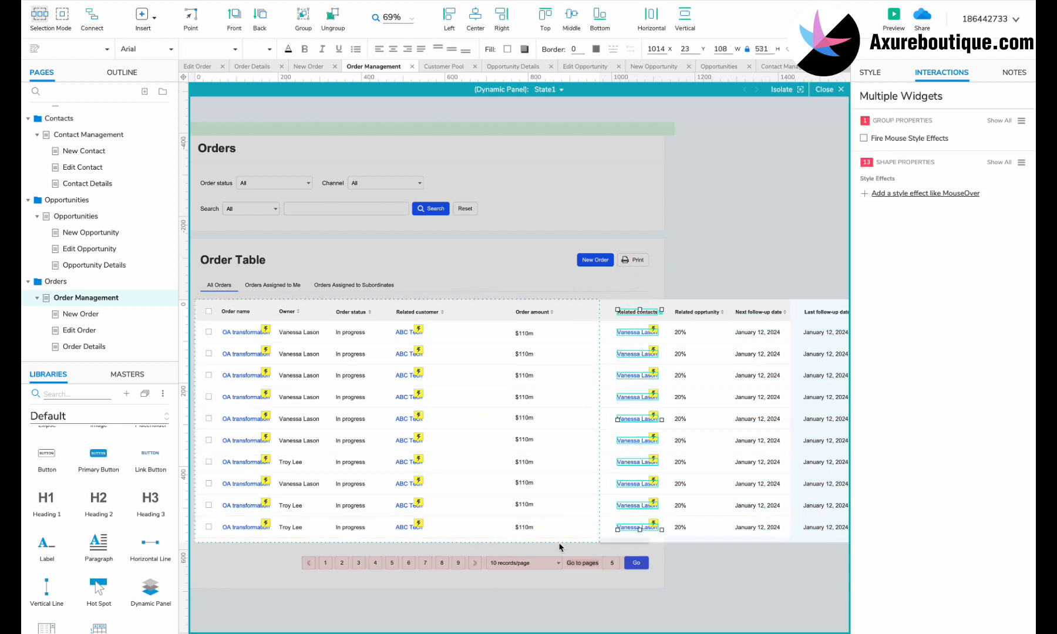
left_click_drag(559, 548, 576, 315)
mouse_move(527, 312)
left_mouse_down()
mouse_move(462, 313)
mouse_move(507, 312)
left_mouse_up()
Try to rename the copied amount column's header Payment received and shift the columns after it
scroll(467, 311, "up", 4)
double_click(476, 311)
type("Payment received")
left_click(530, 311)
scroll(480, 311, "down", 4)
scroll(480, 311, "right", 3)
left_click_drag(806, 226, 456, 239)
scroll(359, 238, "left", 3)
key("ctrl+z")
key("ctrl+z")
key("ctrl+z")
Rename the header of the column after Order amount to Payment received
left_click(396, 239)
scroll(447, 241, "up", 3)
double_click(447, 240)
type("Payment received")
left_click(506, 239, "shift")
Move the columns from Related contacts through Channel left to follow Payment received, and close the table's panel
scroll(371, 239, "down", 5)
left_click_drag(762, 239, 493, 434)
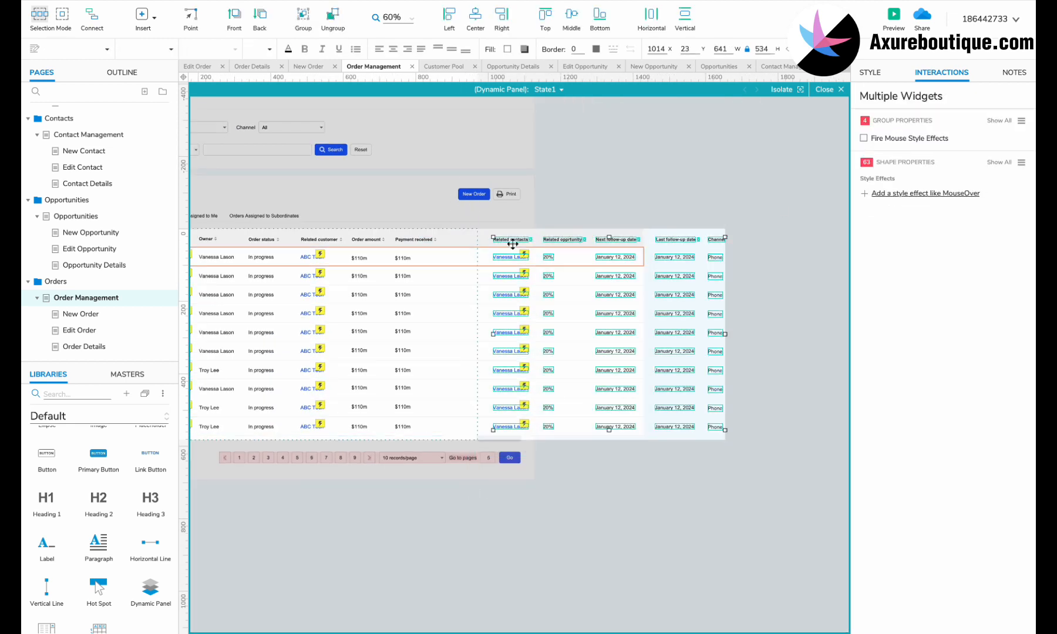
left_click_drag(512, 243, 464, 243)
left_click(642, 331)
key("Escape")
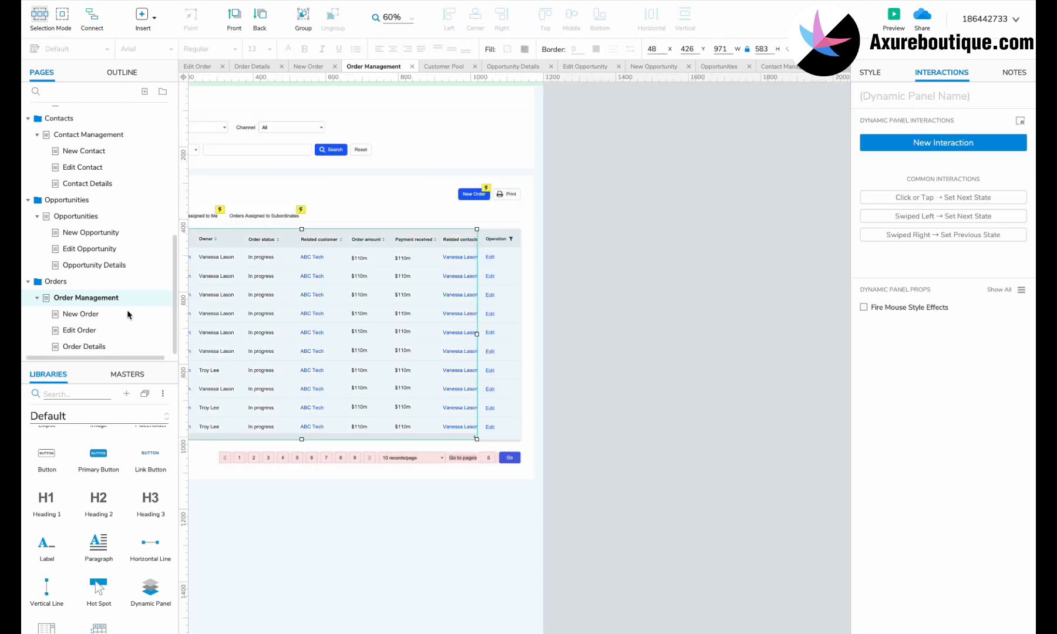
On Order Details, copy Payment received as Unpaid amount: 312.98 beside it, and move the tabbed section up beneath the header
left_click(94, 346)
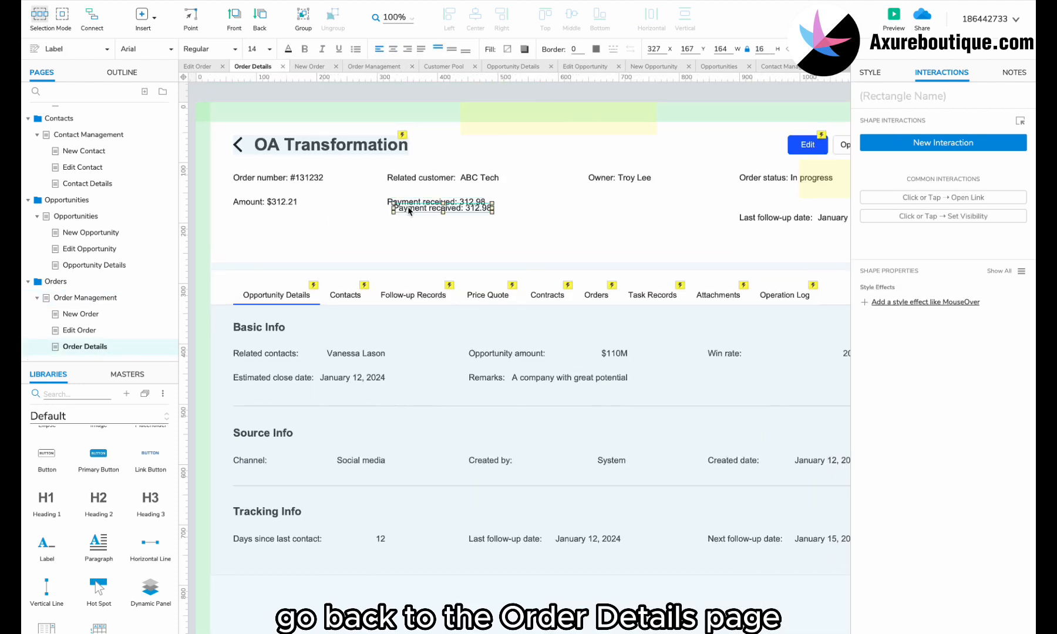
left_click_drag(410, 211, 606, 204)
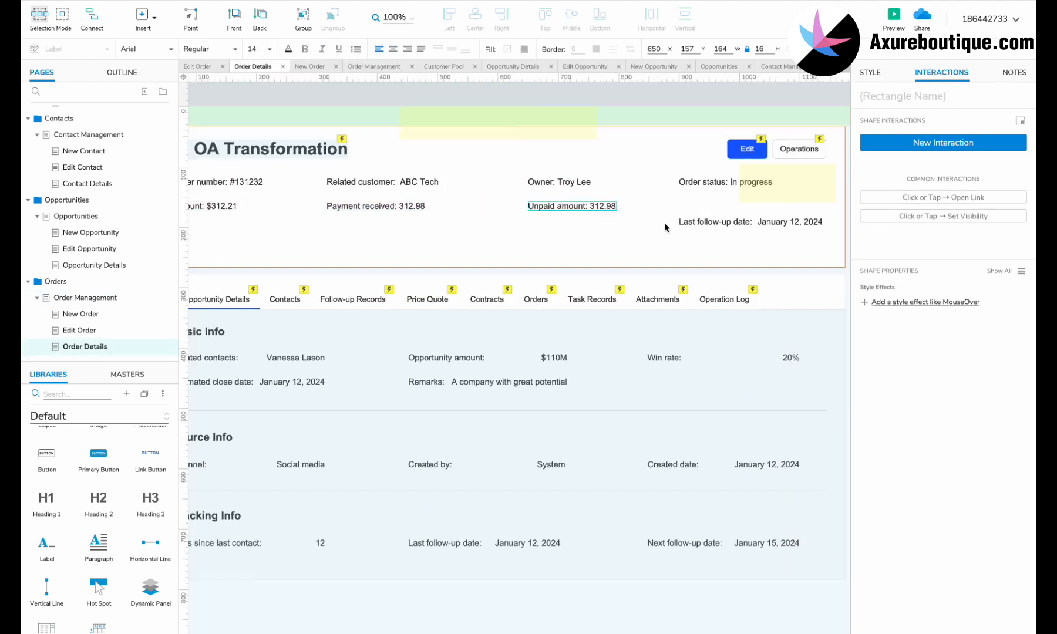
left_click_drag(828, 200, 294, 438)
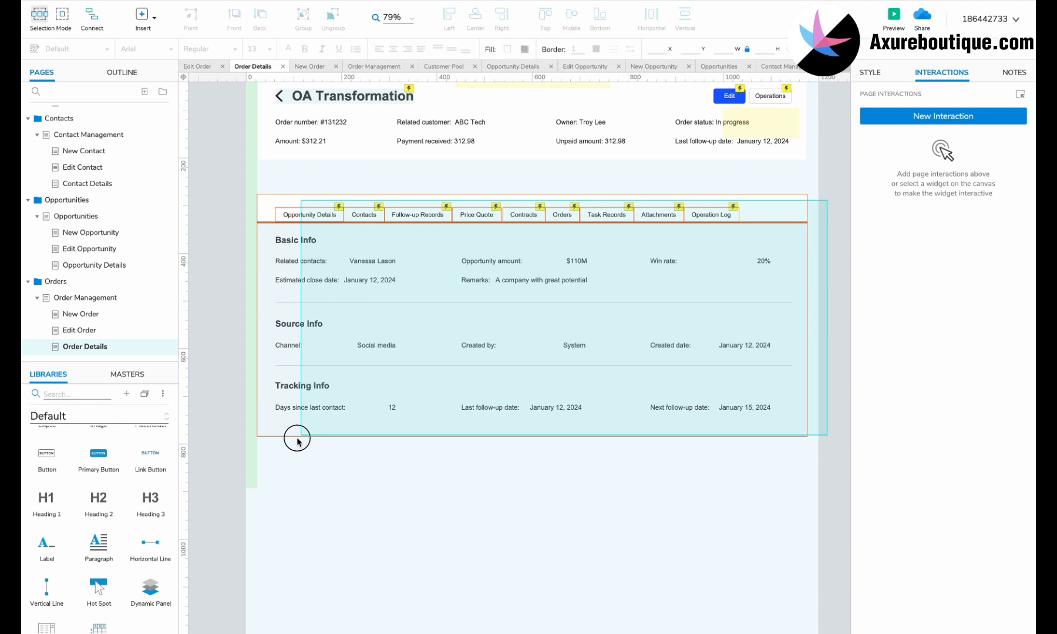
left_click_drag(314, 210, 314, 182)
Rename the Opportunity Details tab Order Details and the Price Quote tab Products
scroll(290, 217, "up", 3)
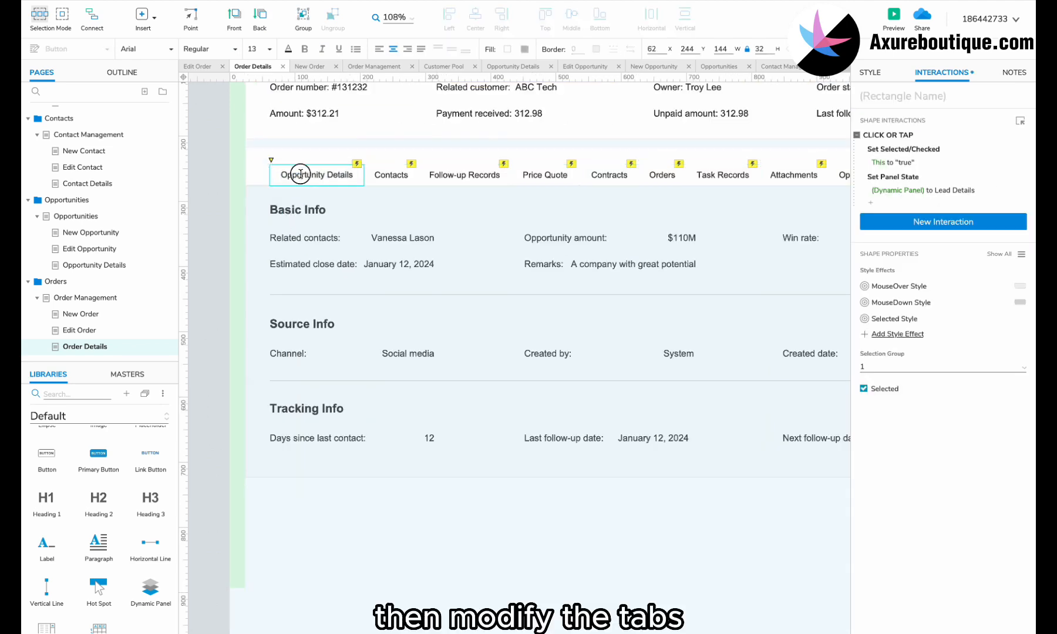
scroll(355, 241, "up", 2)
scroll(355, 240, "right", 3)
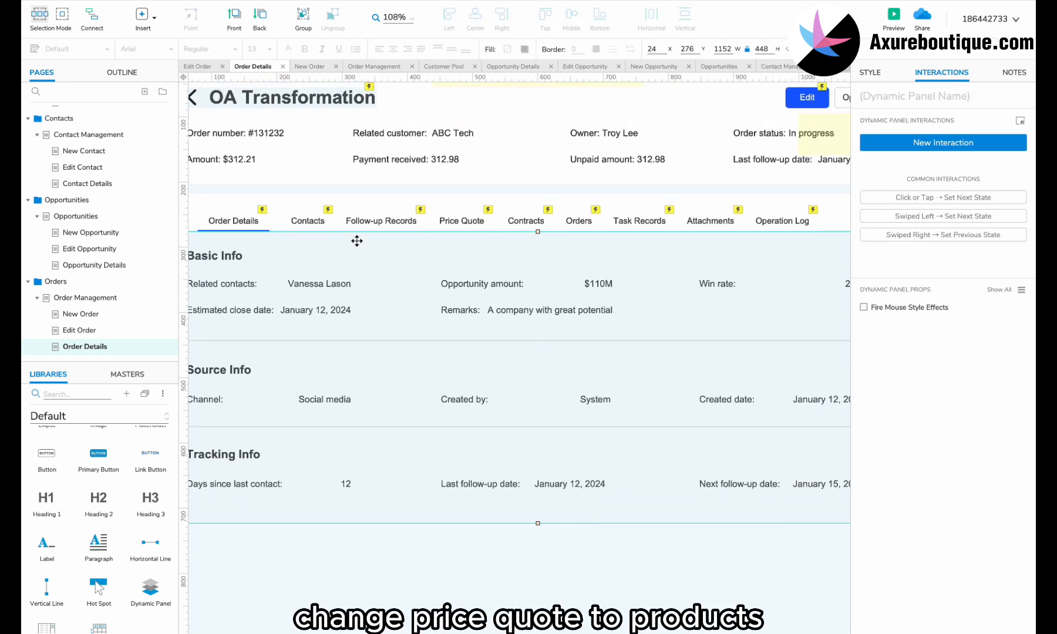
double_click(451, 224)
type("Products")
Rename the dynamic panel's Price quote state Products and change its heading to Products
scroll(434, 285, "left", 1)
double_click(434, 285)
left_click(548, 89)
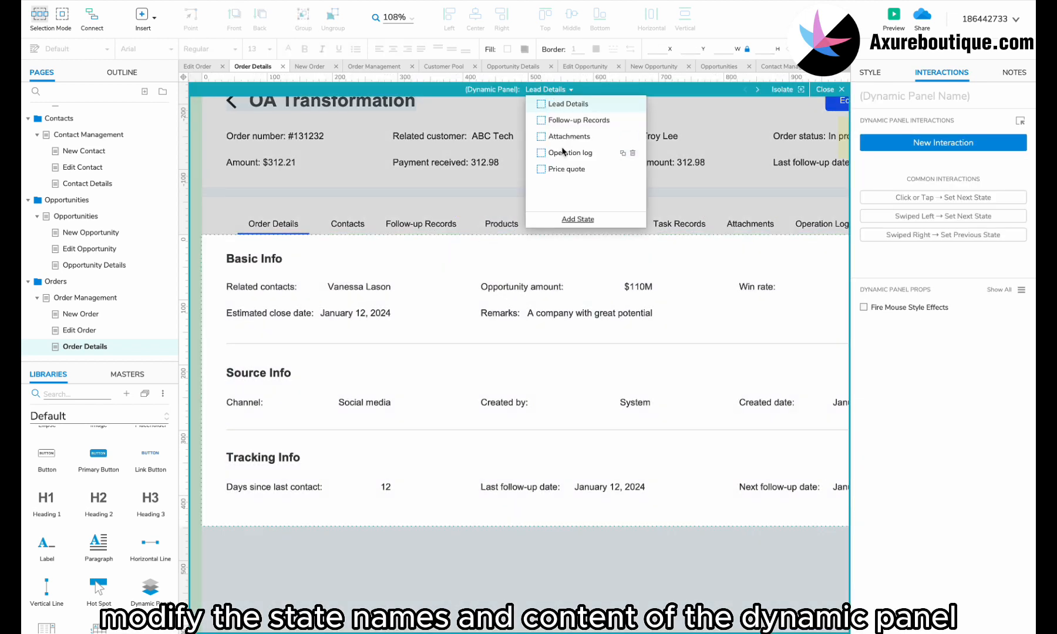
double_click(569, 170)
type("Products")
left_click(260, 258)
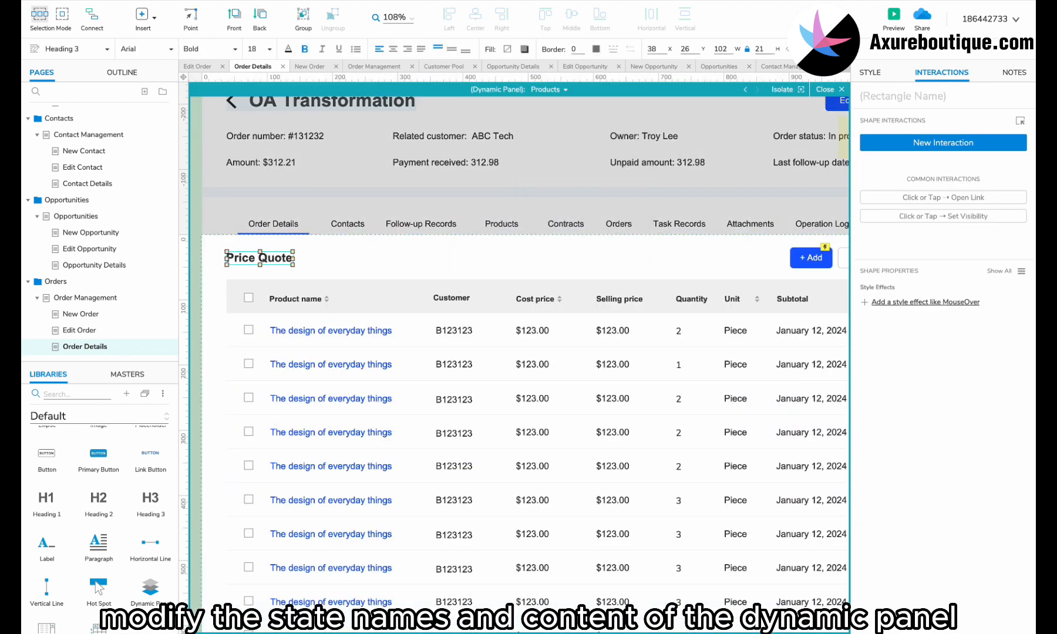
type("Products")
left_click(358, 258)
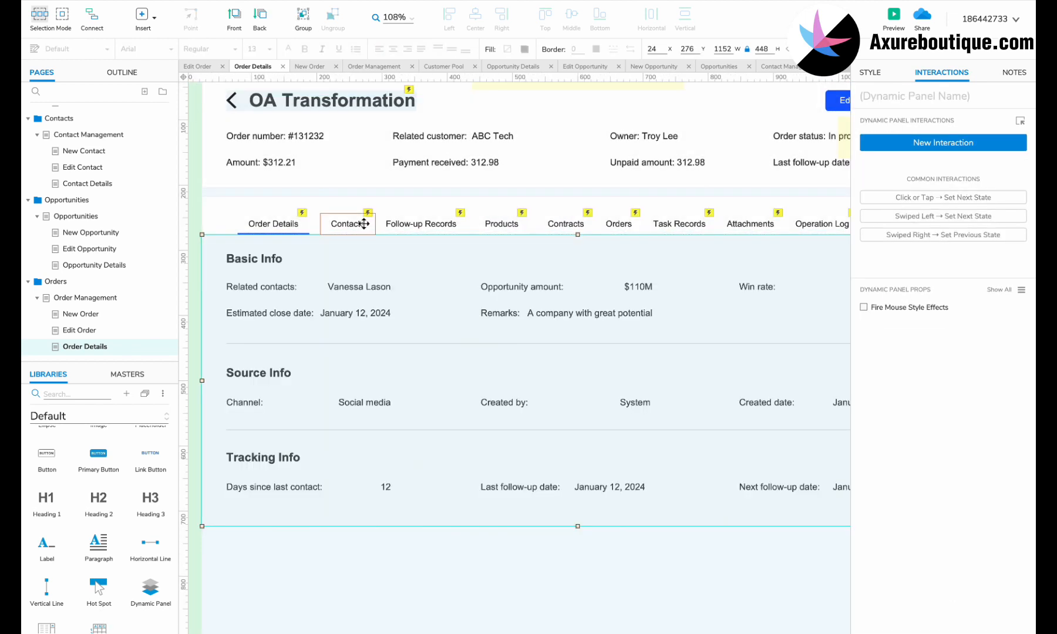
Delete the Orders tab and shift the tabs from Products onward right to leave a gap after Follow-up Records
scroll(424, 231, "right", 3)
left_click(496, 234)
key("Delete")
left_click_drag(349, 227, 705, 238)
left_click_drag(424, 233, 534, 234)
Copy the Follow-up Records tab into the gap and rename the copy Opportunities
left_click_drag(299, 234, 390, 235)
double_click(390, 234)
type("Opportunit")
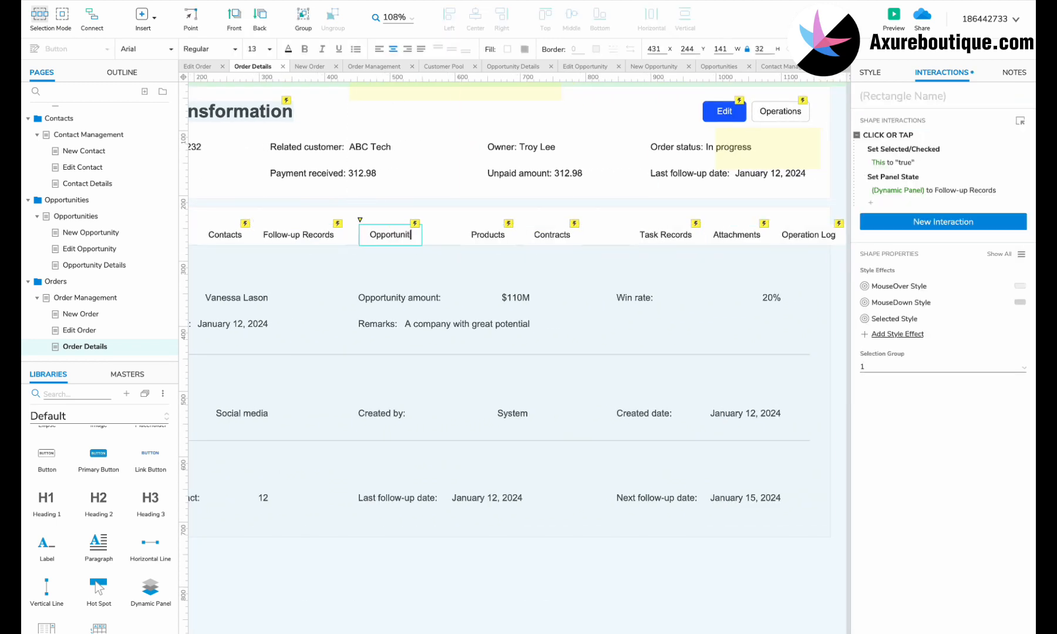
scroll(416, 244, "up", 2)
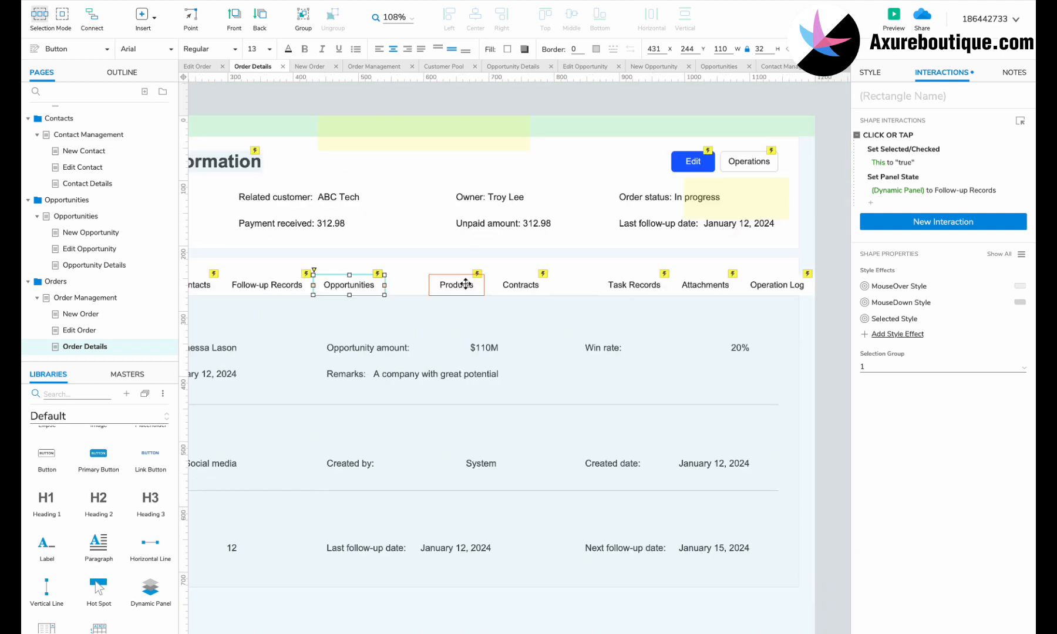
Move the Products and Contracts tabs next to Opportunities and copy the Contracts tab after them as Payments
left_click(465, 285)
left_click(515, 292, "shift")
left_click_drag(514, 291, 539, 295)
left_click(473, 294)
scroll(521, 293, "left", 4)
scroll(522, 293, "right", 4)
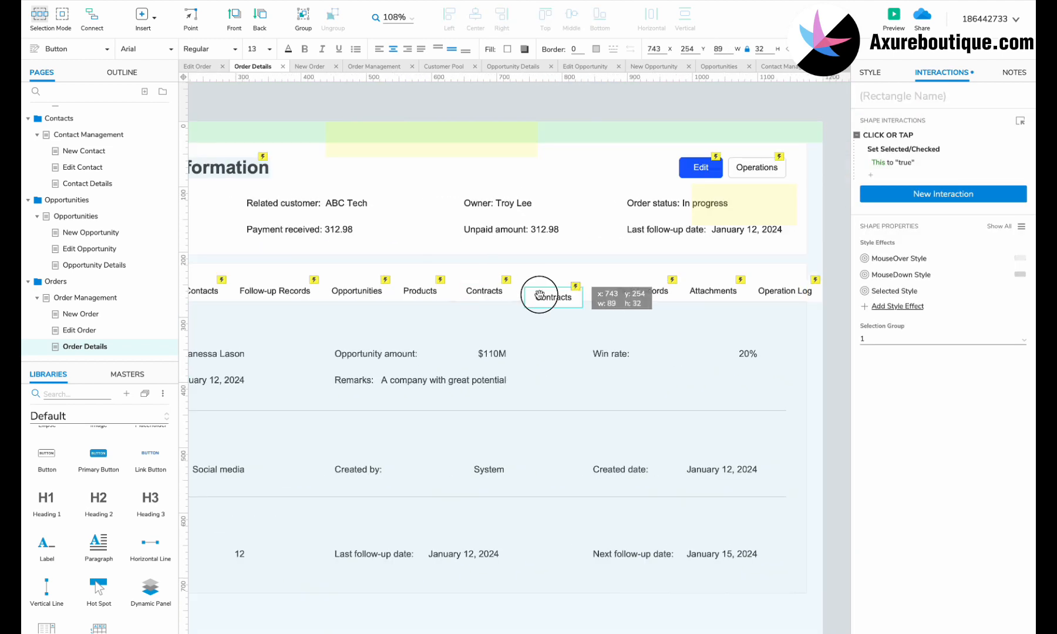
Move the Task Records, Attachments and Operation Log tabs next to Payments and start the whole tab row at x 62
left_click_drag(834, 275, 631, 297)
left_click_drag(648, 290, 617, 290)
scroll(554, 296, "left", 5)
left_click(356, 284)
left_click(537, 292, "shift")
scroll(535, 292, "down", 3)
scroll(534, 292, "right", 2)
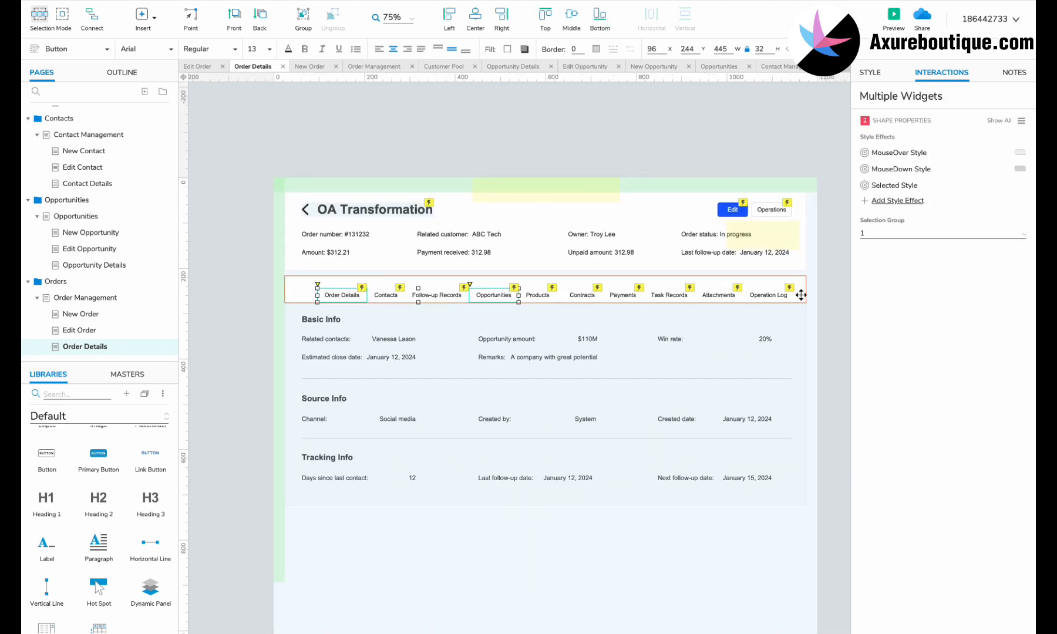
scroll(312, 286, "up", 2)
left_click(333, 295)
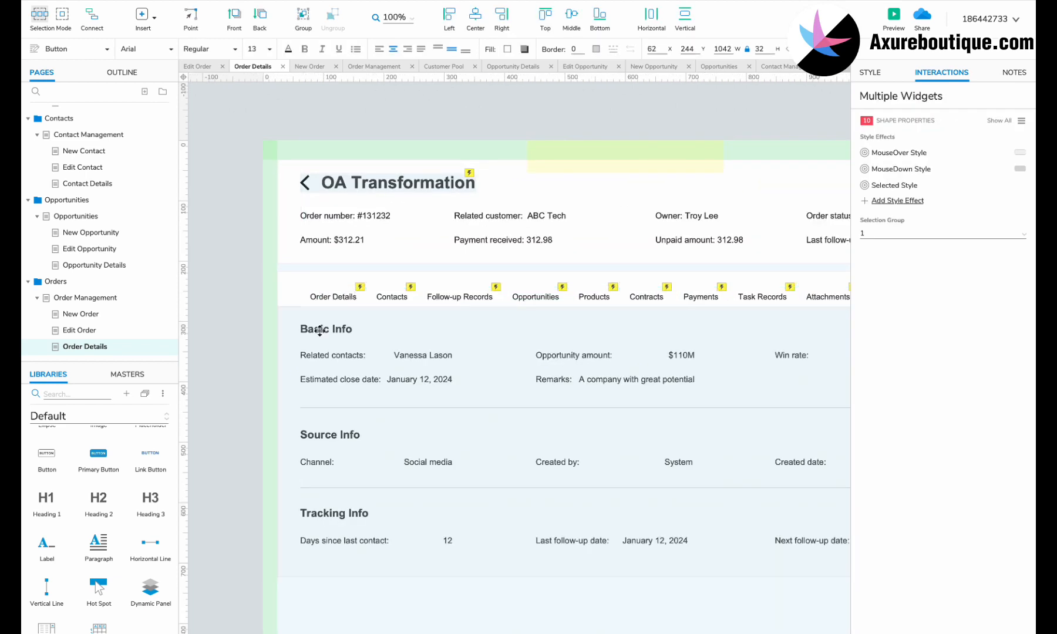
Open the Lead Details panel for editing and rename the Basic Info label Related contacts to Related opportunity
scroll(319, 331, "up", 1)
double_click(329, 334)
scroll(332, 366, "down", 3)
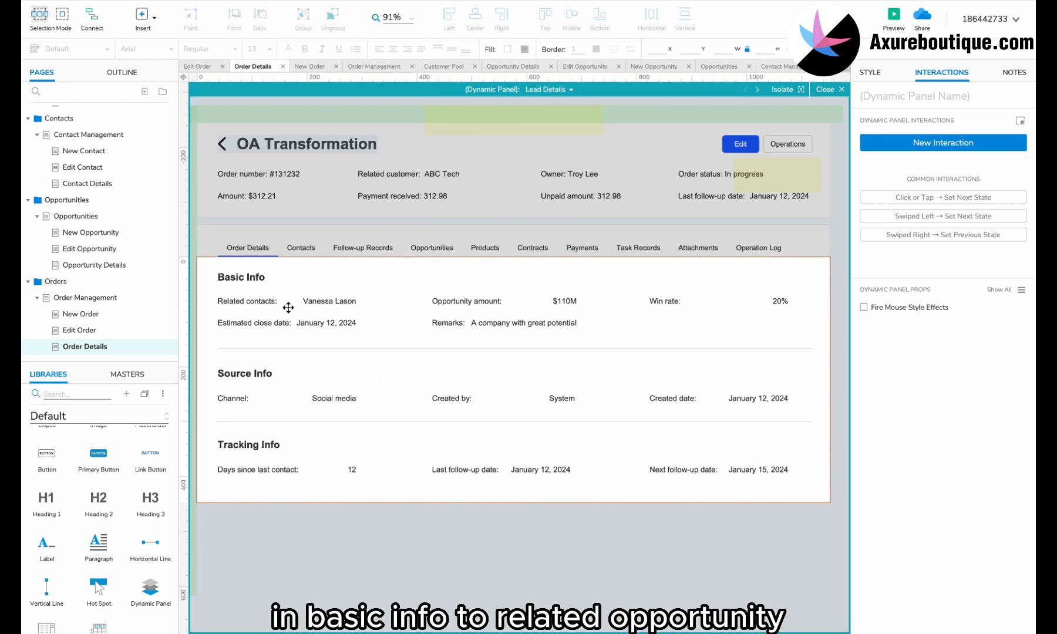
double_click(264, 303)
type("opportunity")
Delete the Estimated close date, Opportunity amount and Win rate fields with their values from Basic Info
left_click(264, 323)
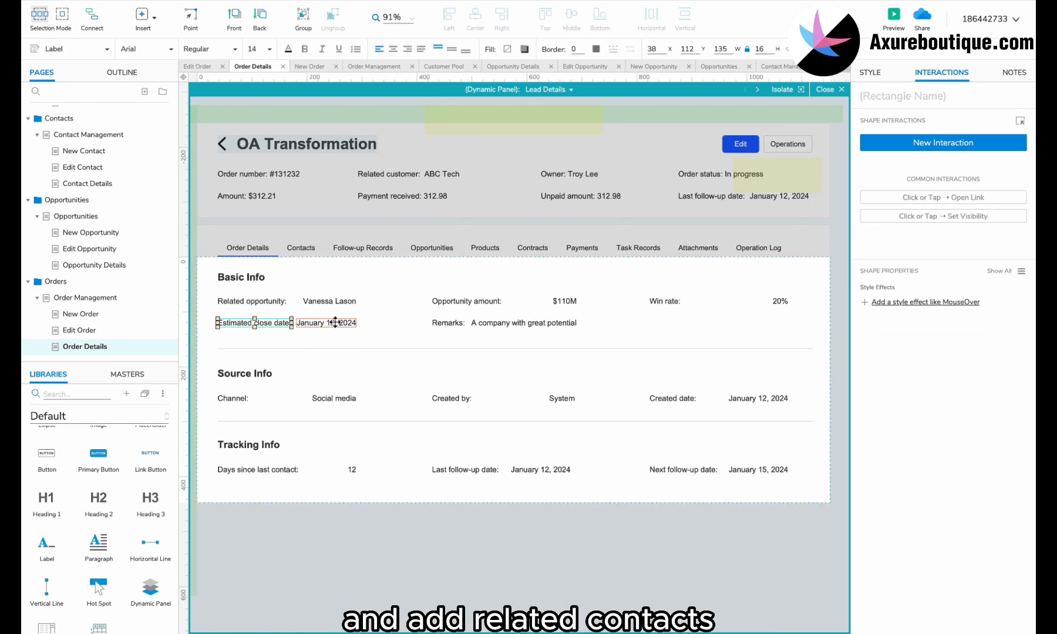
left_click(335, 323, "shift")
left_click_drag(352, 323, 357, 323)
key("Delete")
left_click(467, 301)
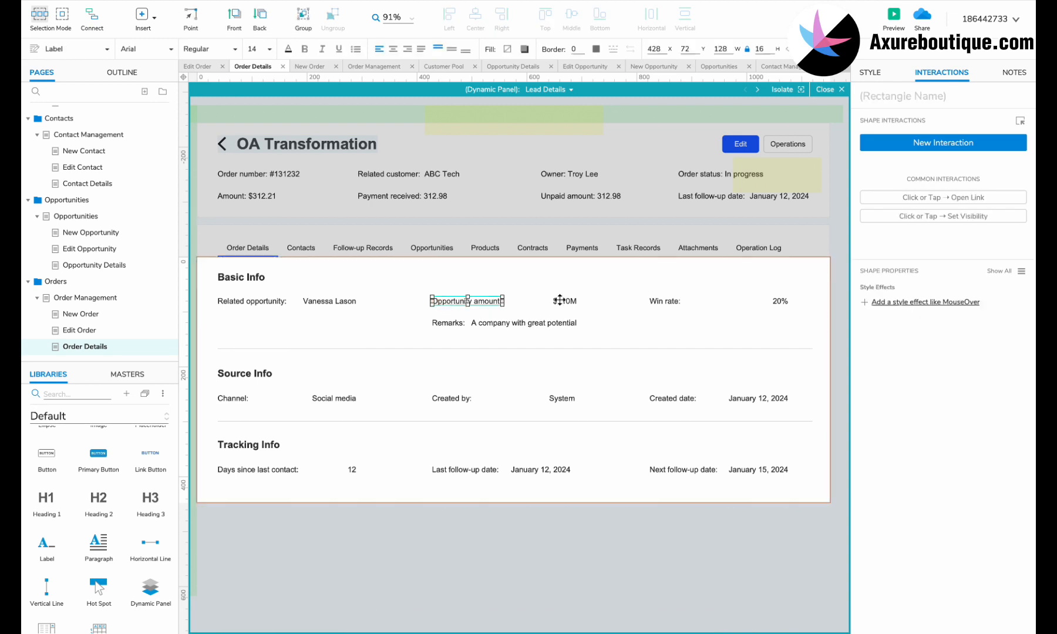
left_click(561, 302, "shift")
left_click(662, 302, "shift")
left_click(781, 302, "shift")
key("Delete")
Copy the Related opportunity field with its value to the second column and rename the copy Related contacts
scroll(291, 466, "up", 3)
left_click_drag(271, 252, 555, 253)
double_click(555, 252)
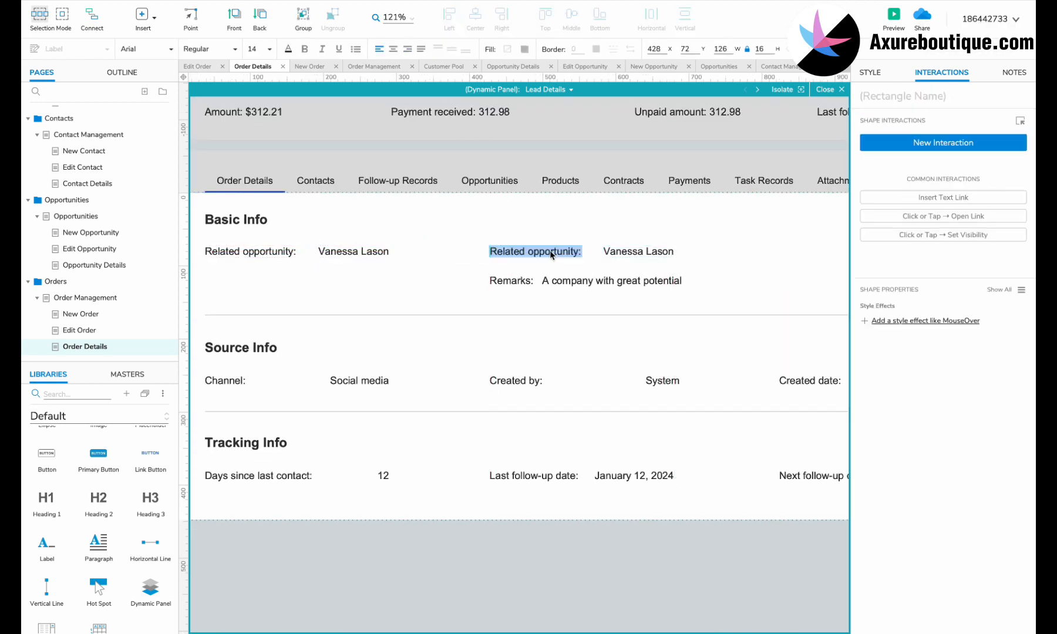
type("c")
scroll(587, 255, "right", 2)
Copy the Related contacts label and value to the third column of the same Basic Info row
left_click(605, 256)
scroll(581, 258, "up", 3)
left_click(512, 328, "shift")
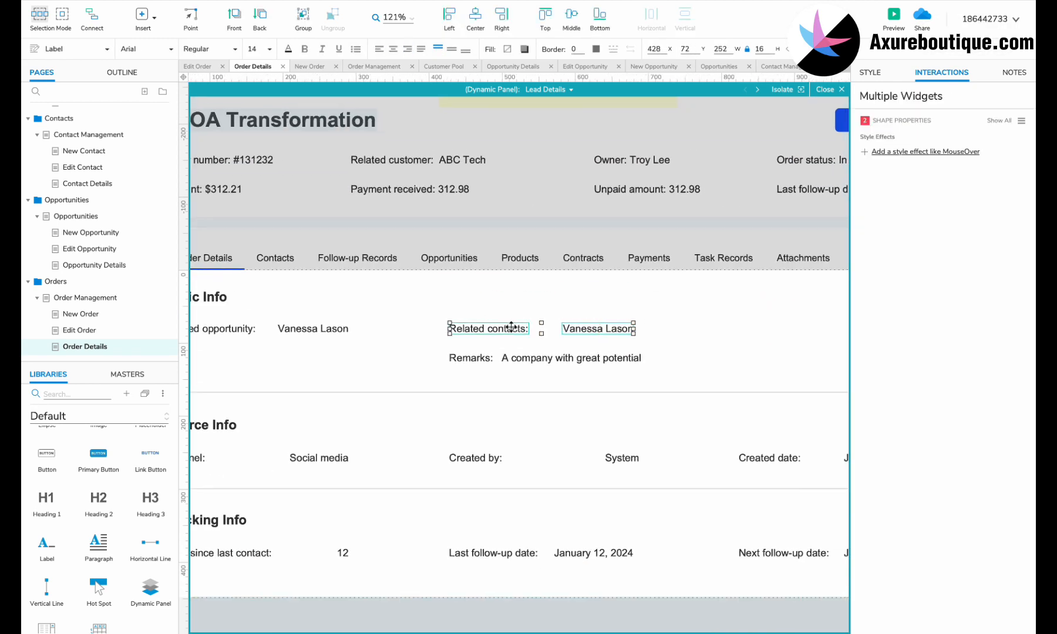
scroll(512, 328, "right", 5)
left_click_drag(512, 328, 612, 341)
Rename the third-column copy Confirmation and replace its value with January 12, 2024, copied from the Created date field
double_click(600, 341)
scroll(596, 343, "down", 3)
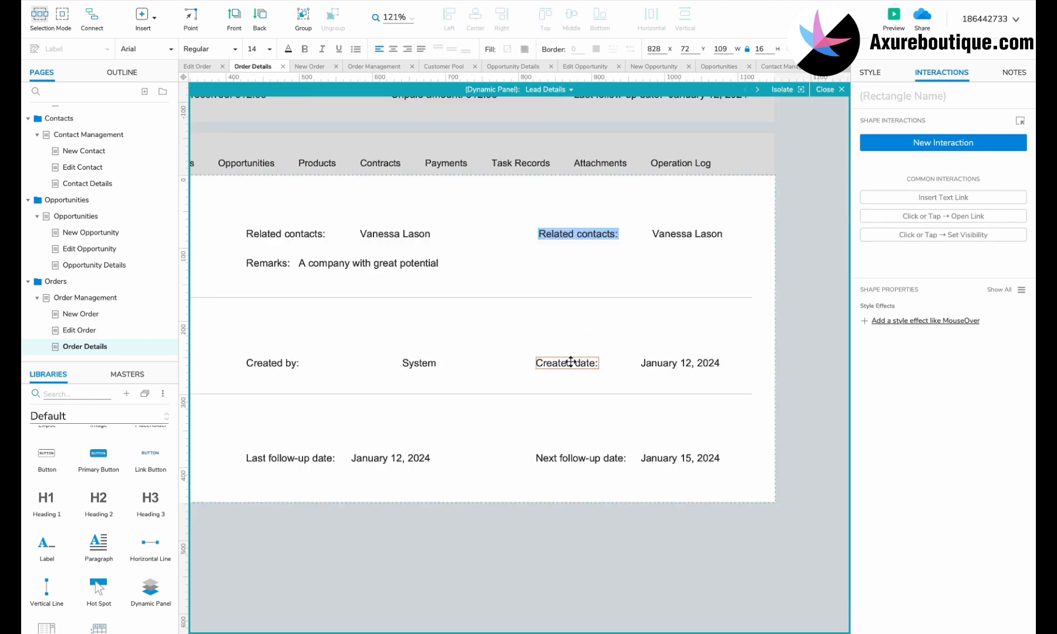
double_click(670, 363)
key("ctrl+c")
double_click(670, 234)
key("ctrl+v")
double_click(614, 235)
type("Con")
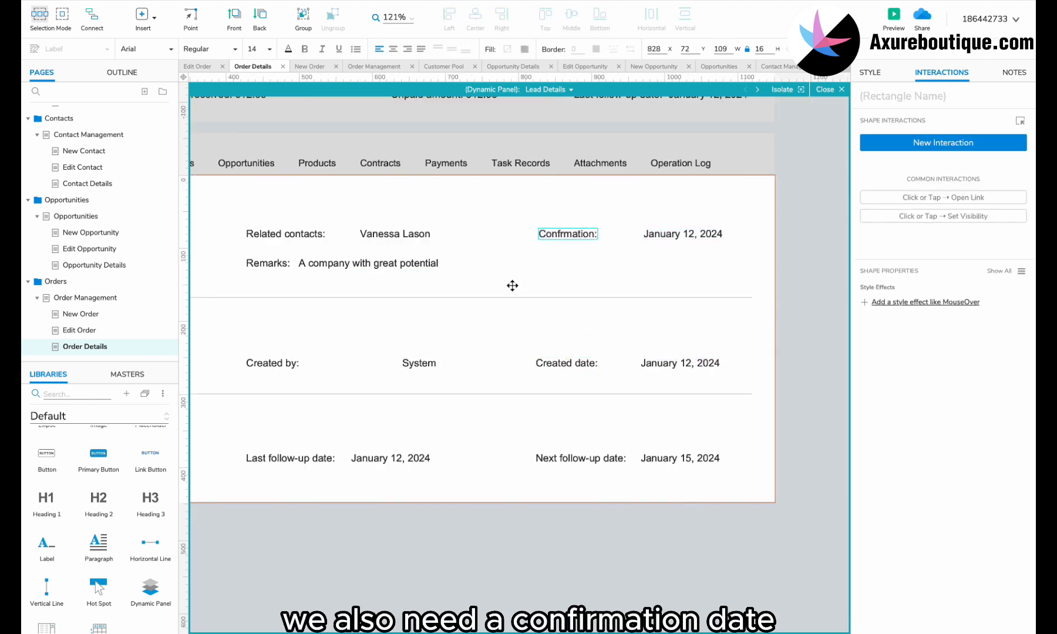
Delete the Remarks label and its value from Basic Info
scroll(513, 285, "left", 5)
left_click(535, 283)
left_click(611, 283, "shift")
key("Delete")
Copy the Confirmation field with its date below Related opportunity and rename the copy Start date
scroll(665, 264, "right", 3)
left_click(800, 258)
left_click(693, 263, "shift")
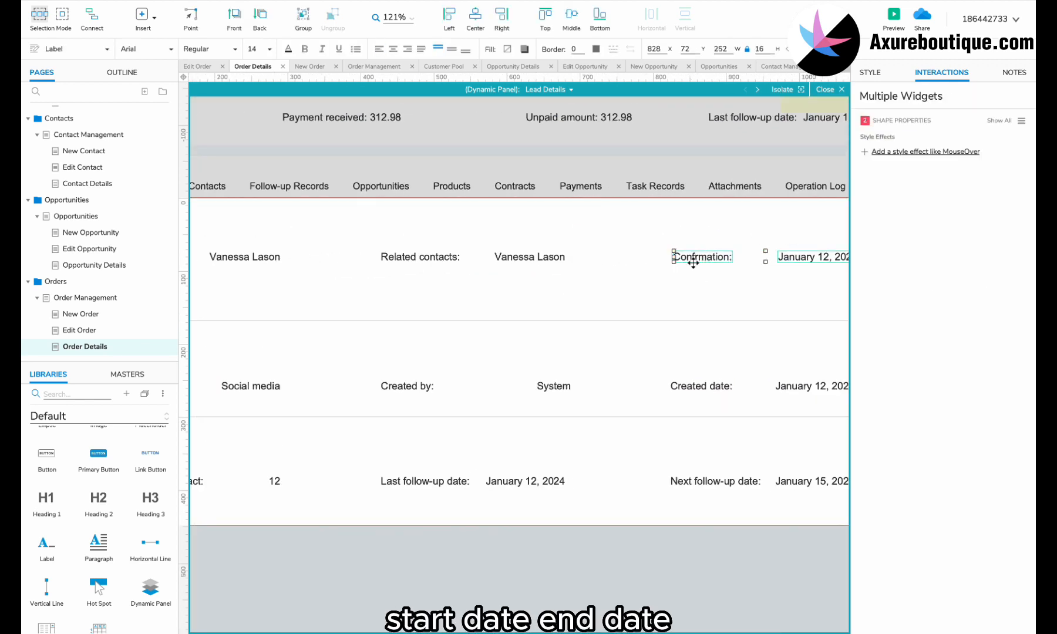
left_click_drag(693, 263, 403, 290)
left_click(403, 290)
type("S")
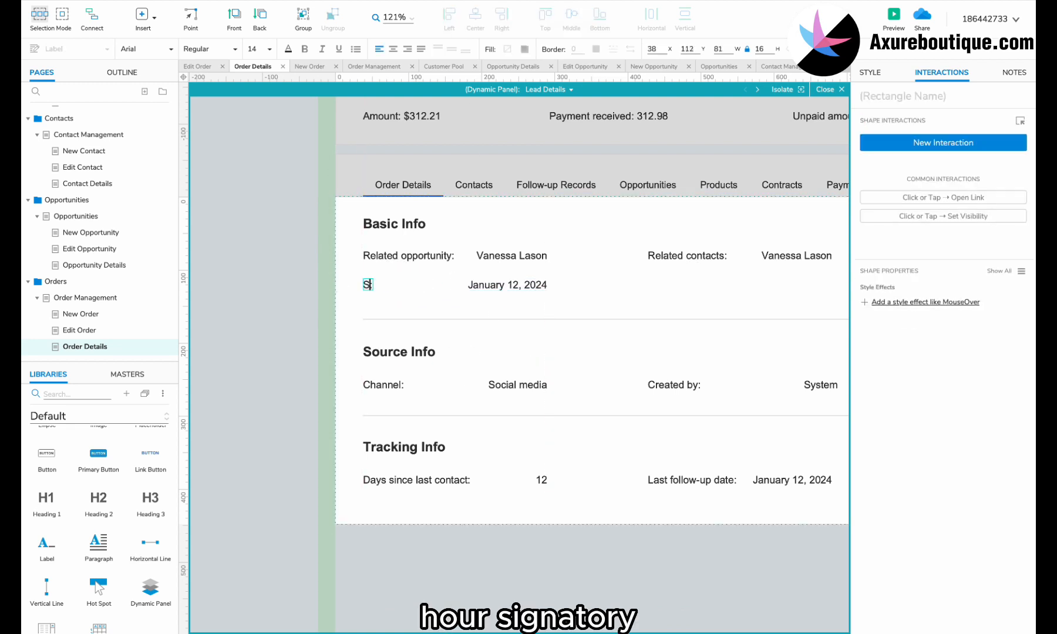
type("tart date:")
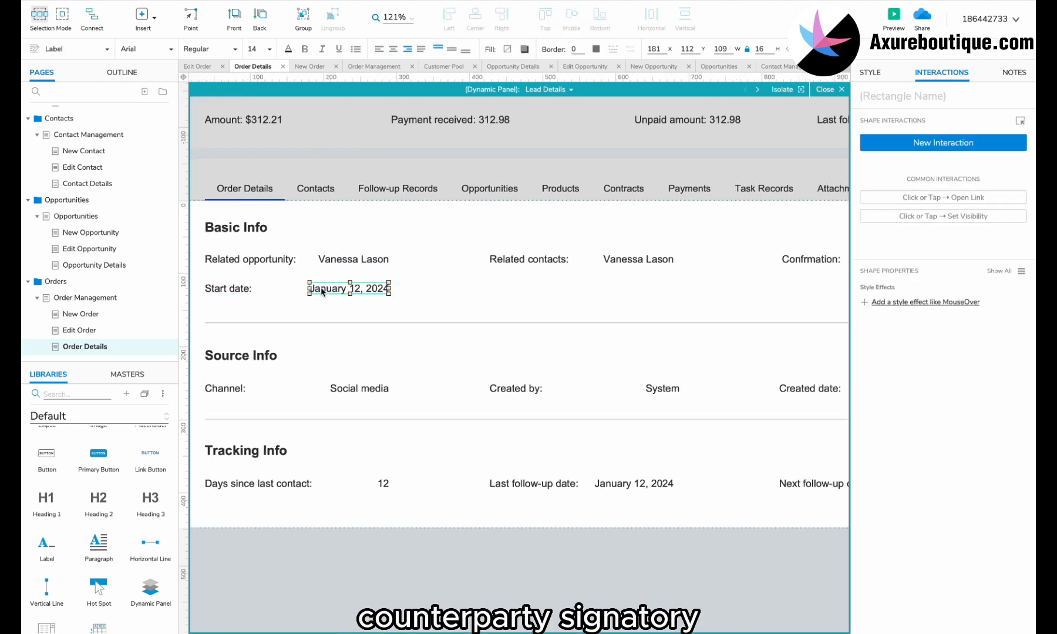
Copy the Start date field to the second column as End date and to the third column as Updated date
left_click_drag(346, 288, 502, 288)
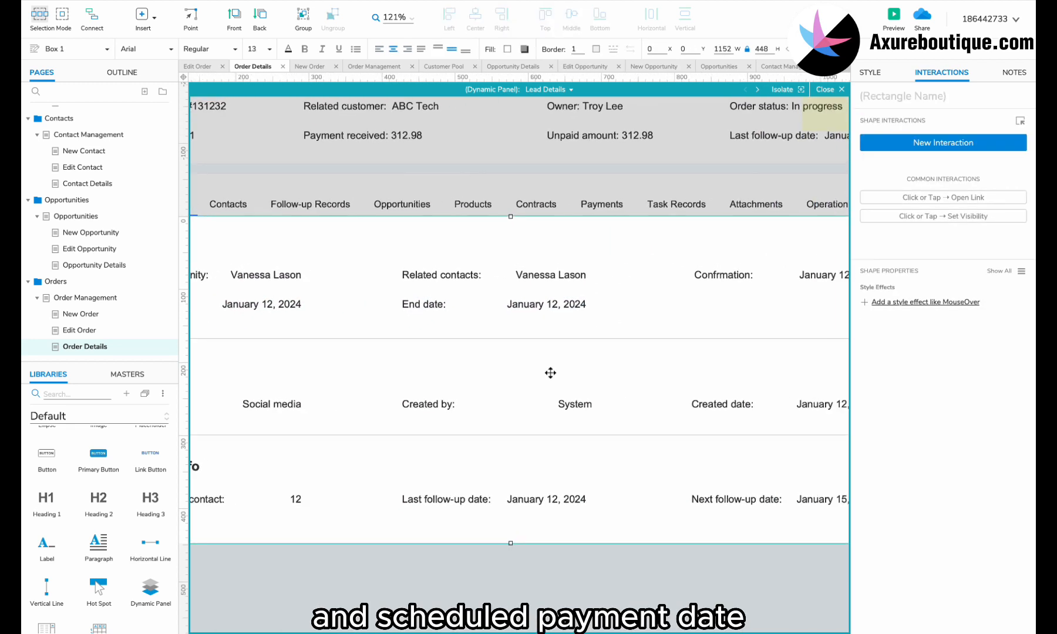
left_click(546, 304)
left_click(424, 304, "shift")
key("ctrl+d")
scroll(361, 328, "right", 3)
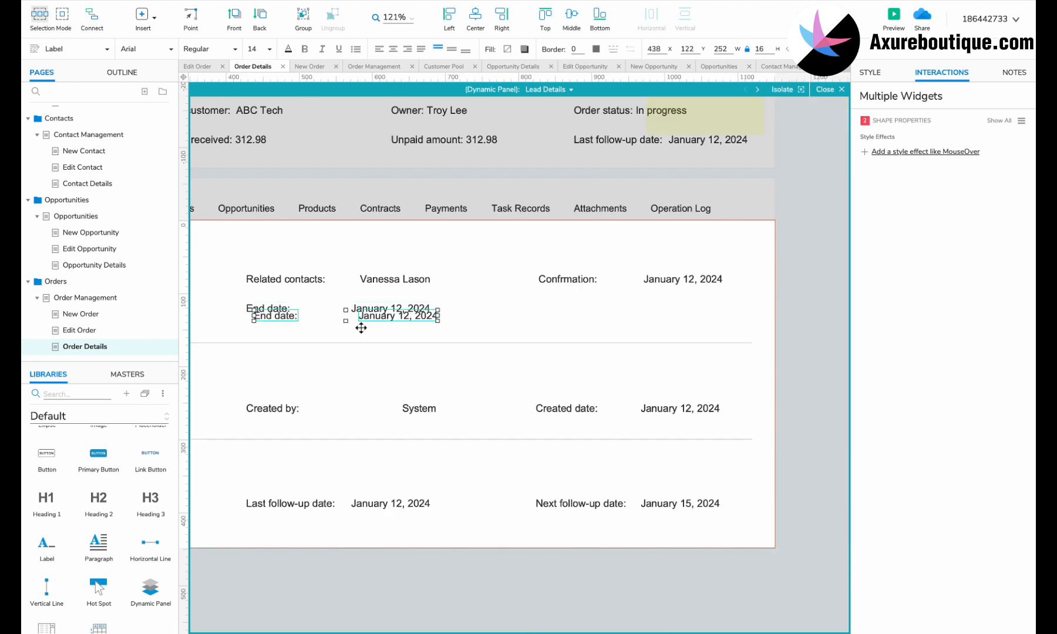
left_click_drag(275, 316, 561, 308)
double_click(551, 313)
type("Updated")
Move the Source Info and Tracking Info sections with their divider lines down to make room for more Basic Info rows
left_click(563, 380)
left_click(558, 325)
scroll(558, 330, "left", 2)
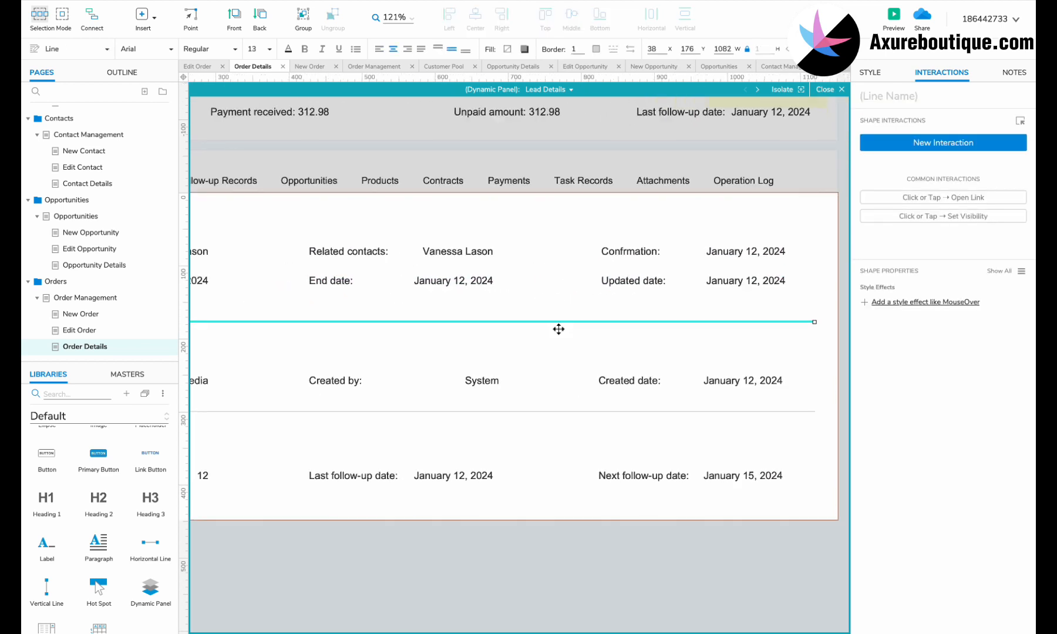
scroll(561, 328, "down", 3)
left_click_drag(816, 464, 293, 244)
left_click_drag(307, 296, 306, 344)
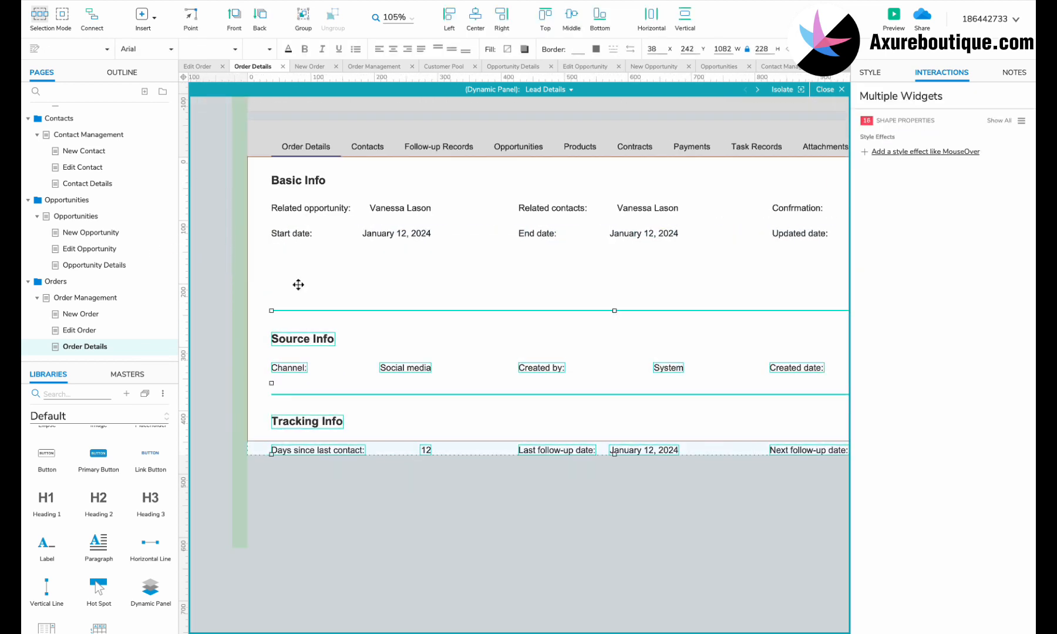
Copy the Start date field one row down, rename it Our signatory and replace the date with the signatory's name
left_click(397, 233)
left_click(287, 235, "shift")
key("ctrl+d")
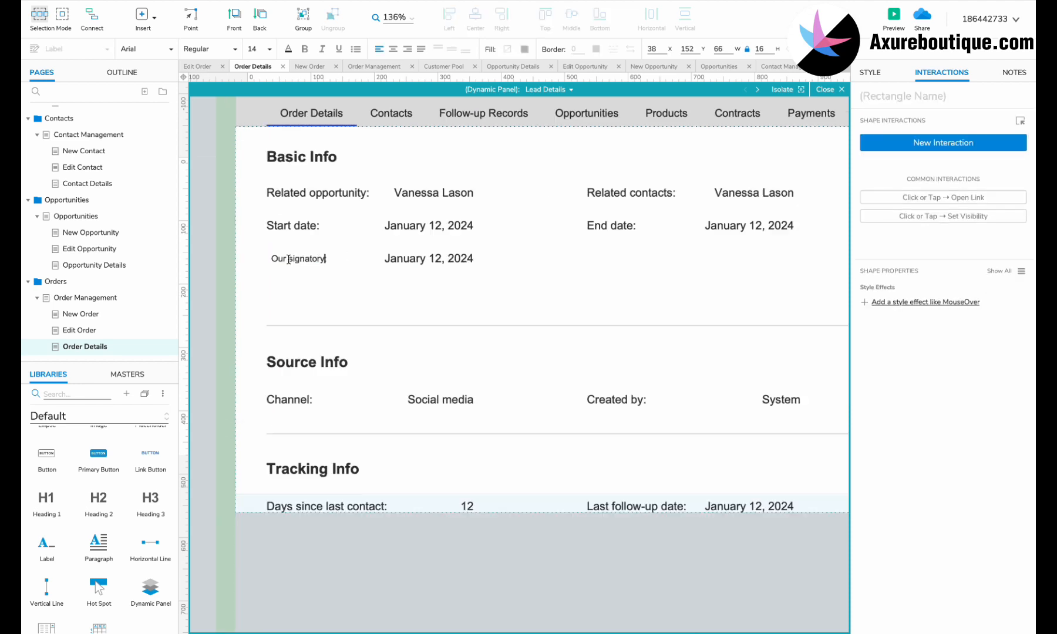
scroll(415, 258, "up", 3)
double_click(414, 259)
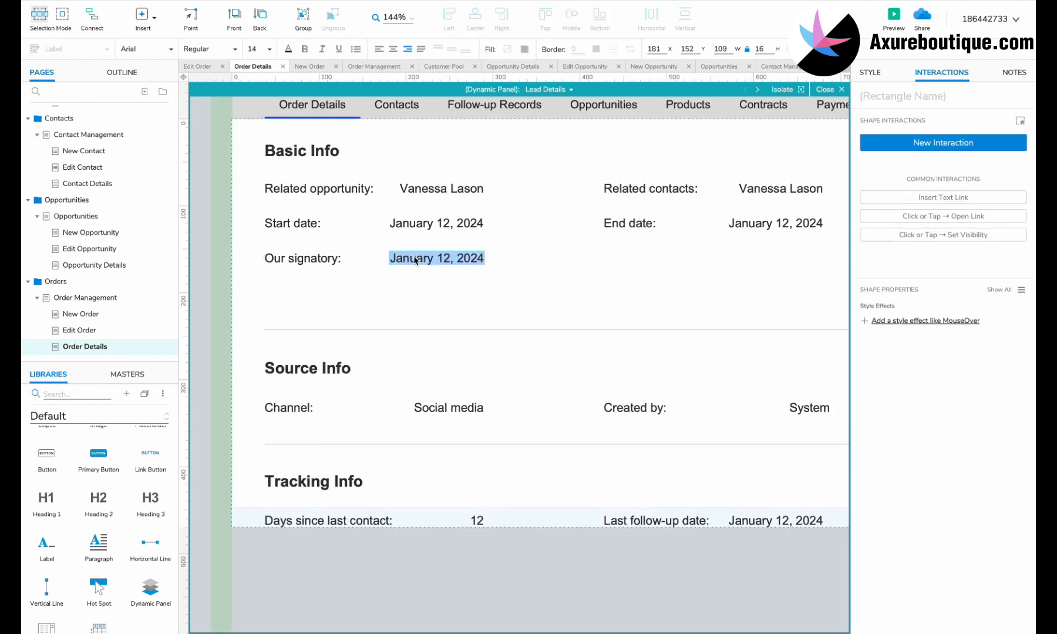
Copy the Our signatory field beside it as Counterparty signatory and shift the first-column values right, clear of the Scheduled payment date label
left_click(459, 259)
left_click(339, 259, "shift")
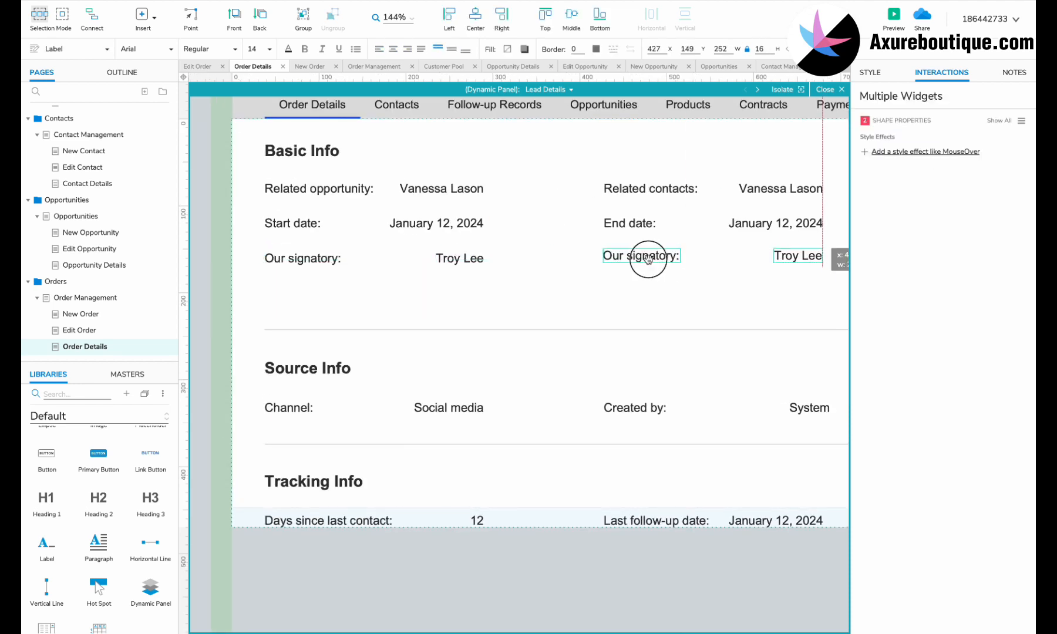
left_click(648, 258)
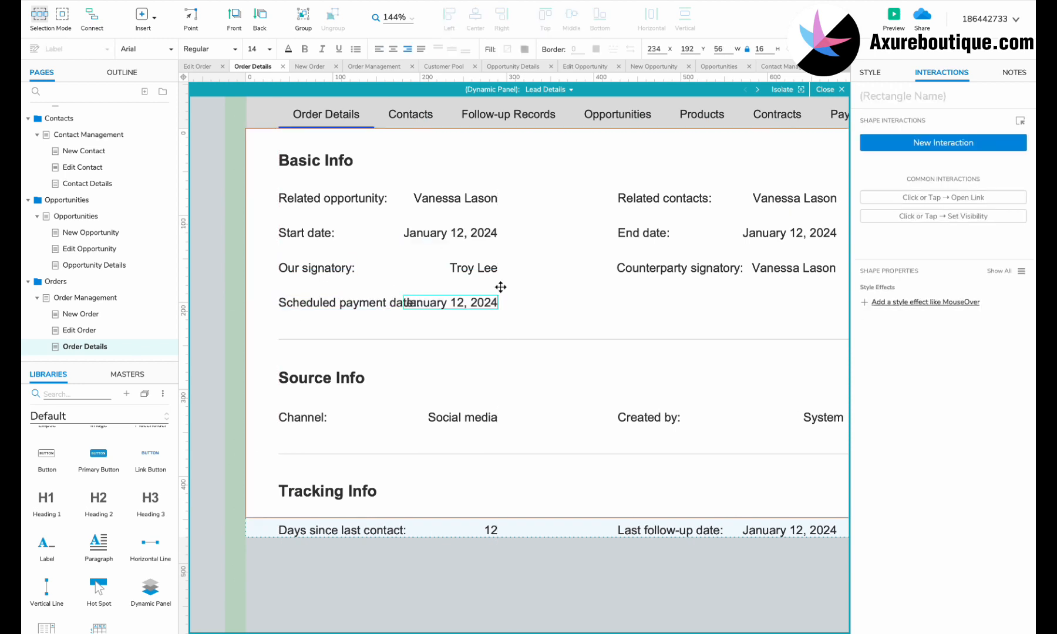
left_click_drag(468, 200, 497, 200)
left_click(417, 303)
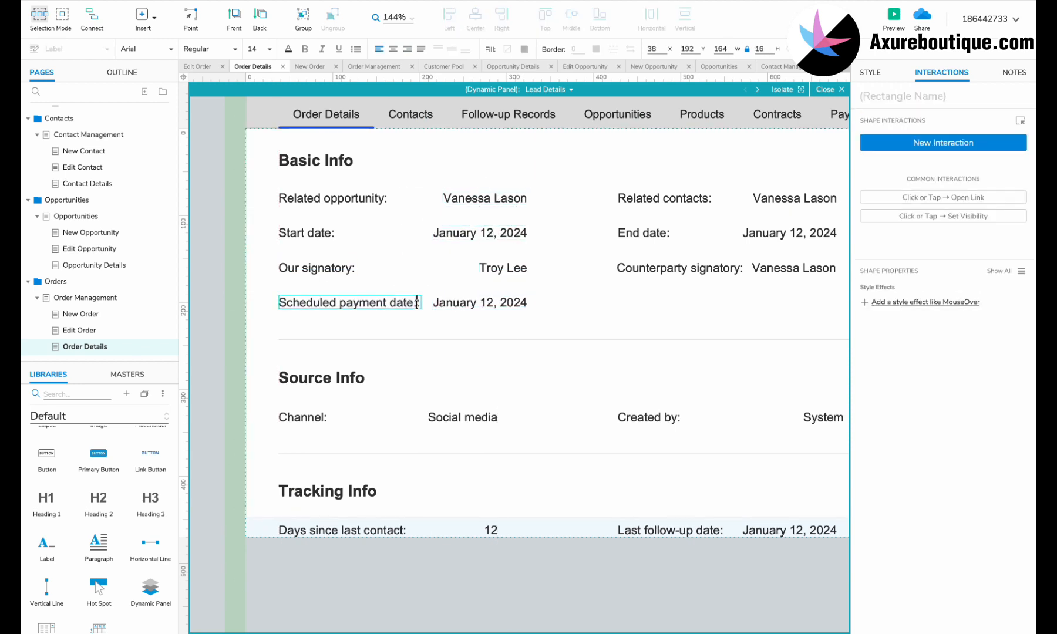
Extend the panel's white background below Tracking Info and align the first-column Source and Tracking values with those above
left_click(488, 527)
key("ctrl+minus")
key("ctrl+minus")
left_click_drag(595, 357, 597, 444)
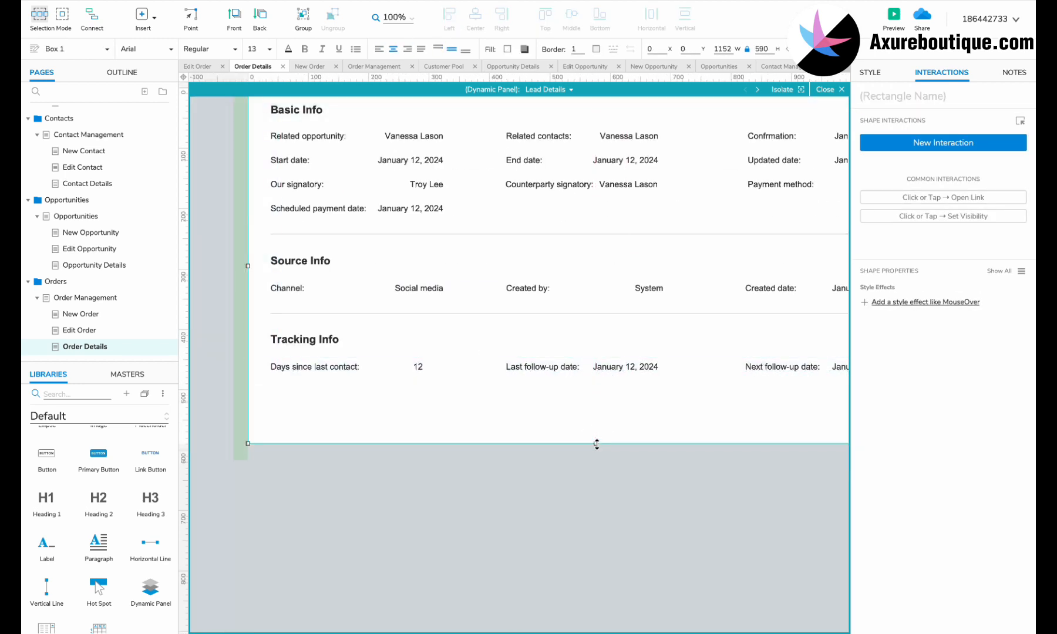
scroll(516, 411, "right", 2)
left_click_drag(359, 378, 379, 377)
left_click(545, 443)
left_click_drag(545, 456, 545, 417)
On the Order Management page, link the first row's order name to Order Details
double_click(507, 481)
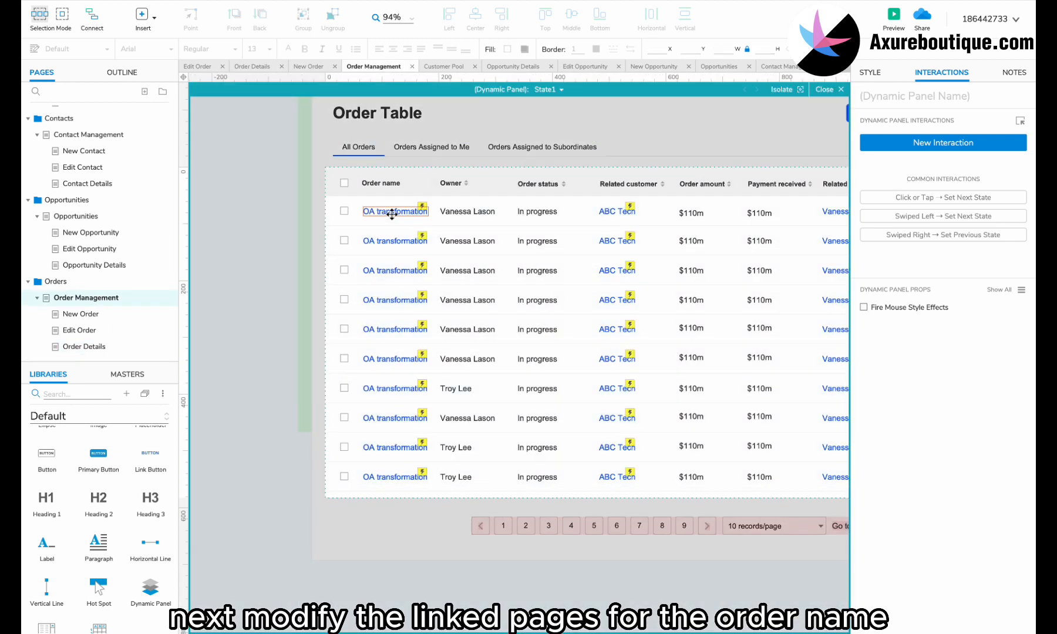
left_click(395, 211)
left_click(939, 192)
left_click(927, 375)
left_click(883, 132)
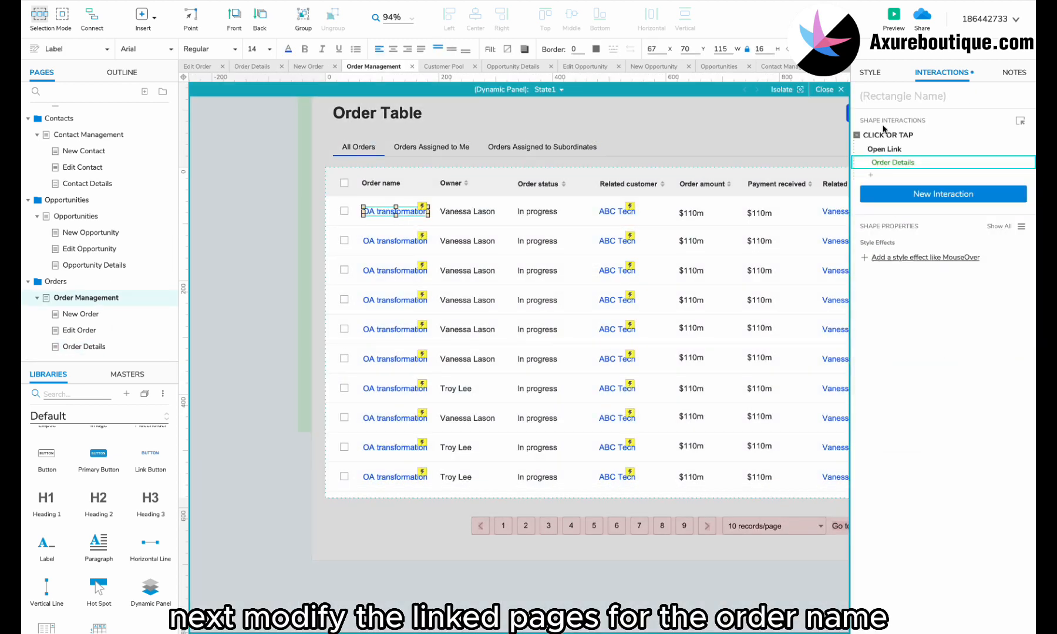
Replace the Opportunity Details interaction on the remaining order names with the copied Order Details link
left_click(395, 241)
left_click(878, 135)
key("Delete")
left_click(396, 270)
left_click(395, 300)
key("ctrl+v")
left_click(405, 359)
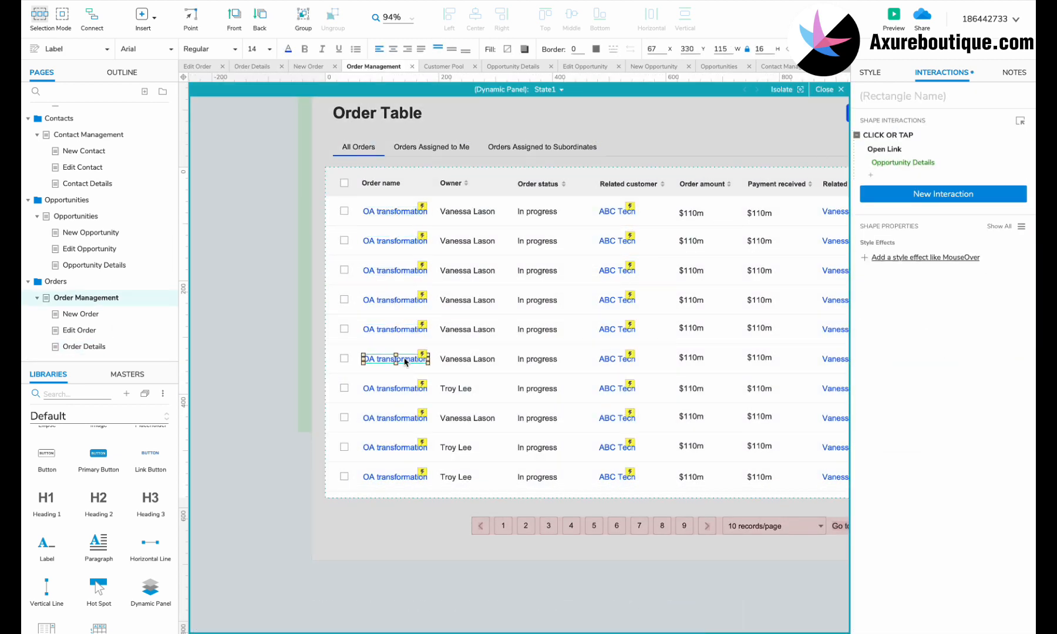
left_click(385, 393)
left_click(394, 418)
left_click(401, 448)
left_click(395, 477)
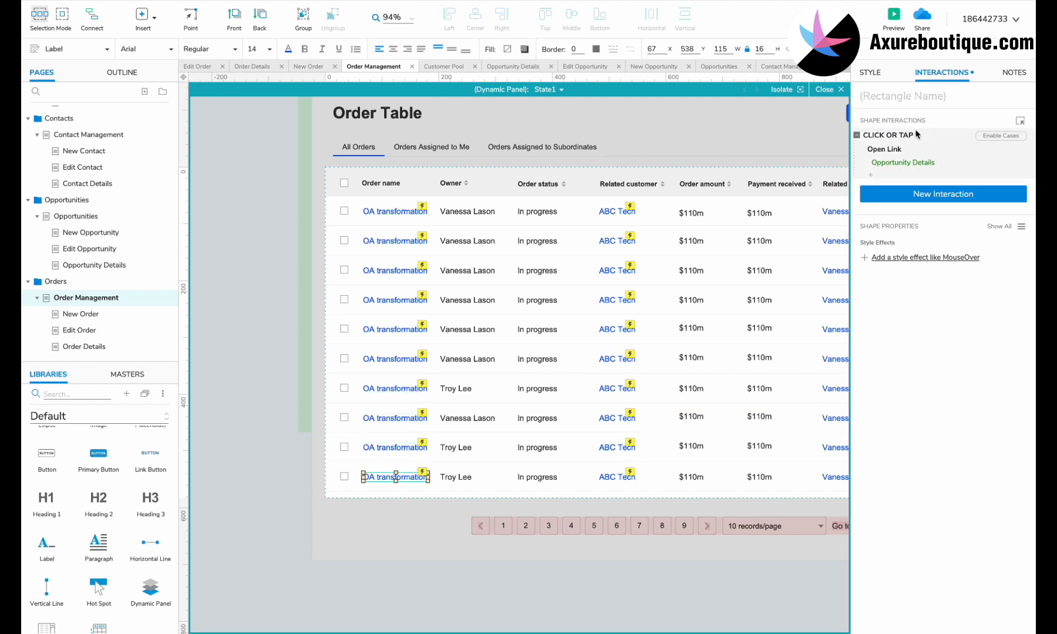
left_click(915, 135)
key("Delete")
key("ctrl+v")
Open the Operation column's panel and link the first row's Edit entry to Edit Order
scroll(581, 321, "right", 2)
scroll(580, 318, "right", 4)
double_click(649, 236)
double_click(460, 258)
left_click(461, 259)
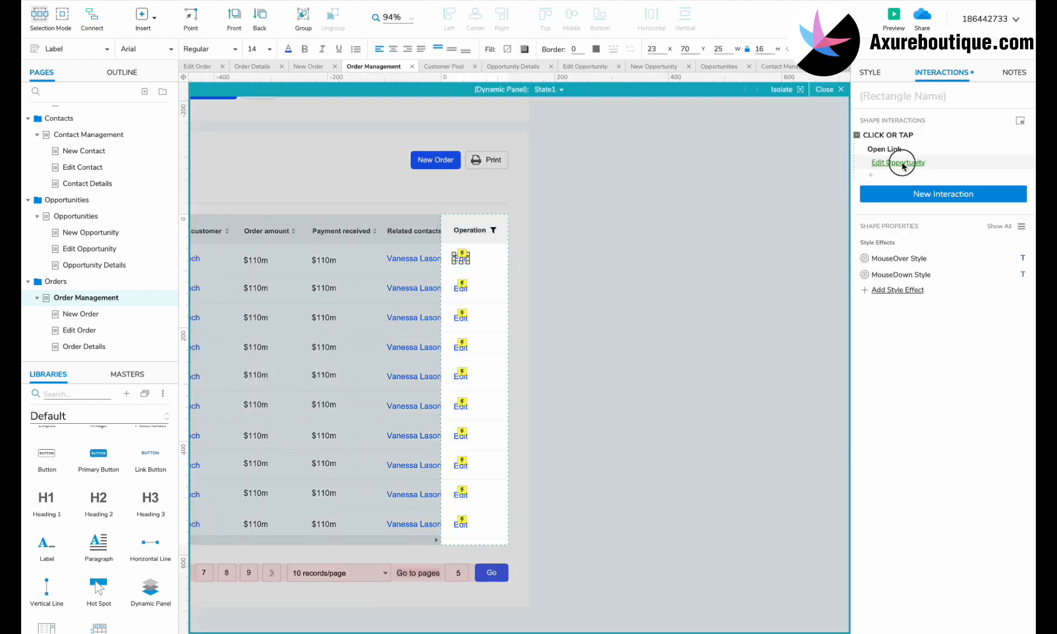
left_click(892, 163)
Replace the Edit Opportunity interaction on the remaining Edit entries with the Edit Order link
left_click(461, 287)
left_click(461, 317)
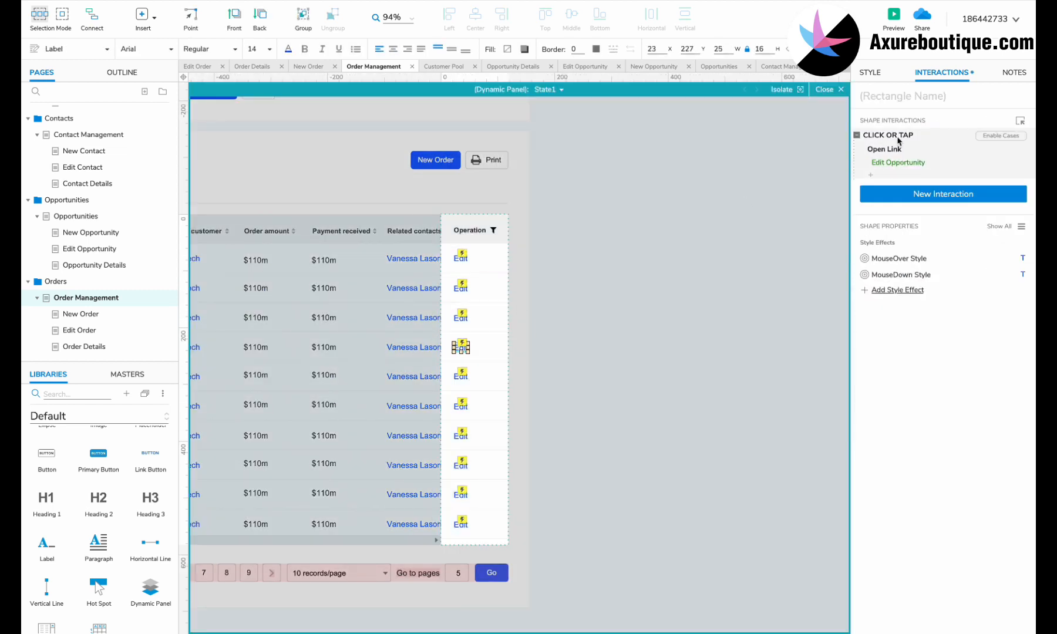
left_click(461, 376)
left_click(893, 135)
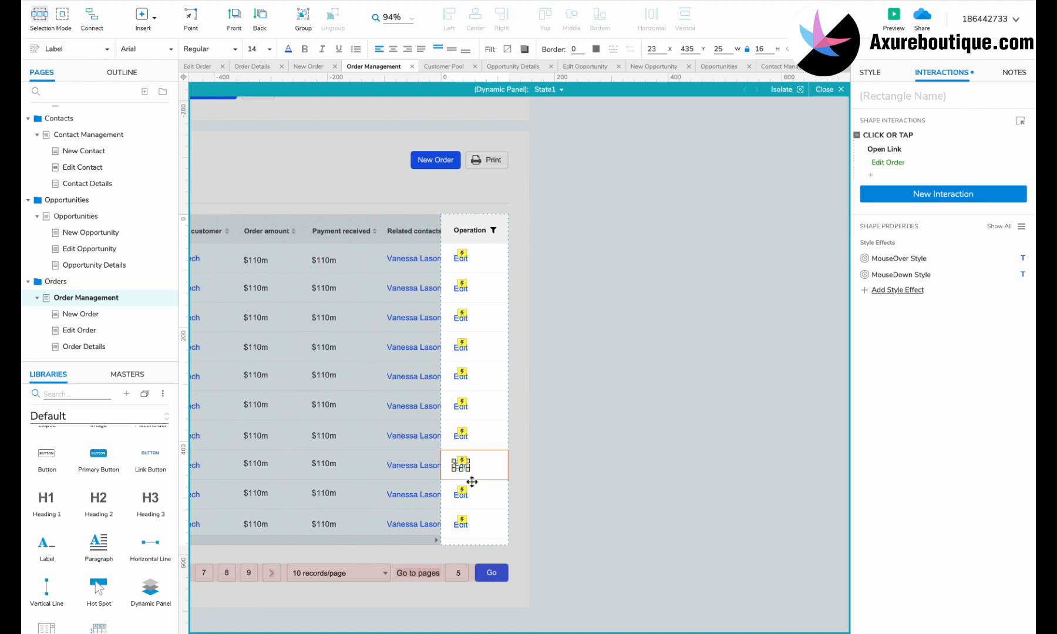
On the New Order page, delete the + Add button's New Contact link and check the Submit button's interactions
left_click(81, 313)
left_click(340, 253)
scroll(616, 246, "up", 2)
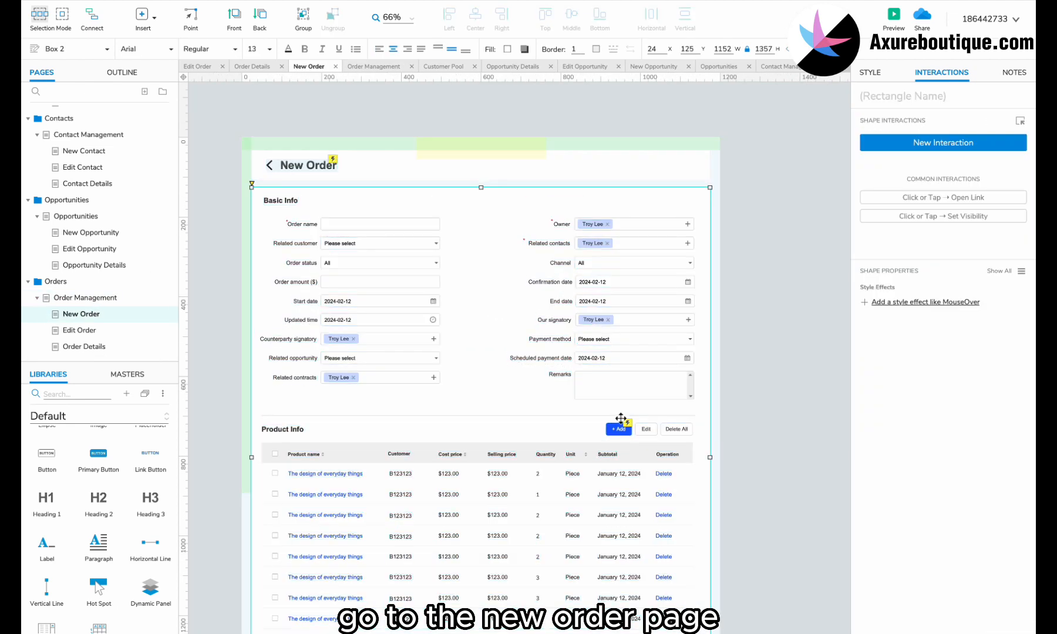
left_click(620, 425)
scroll(621, 427, "down", 3)
left_click(893, 163)
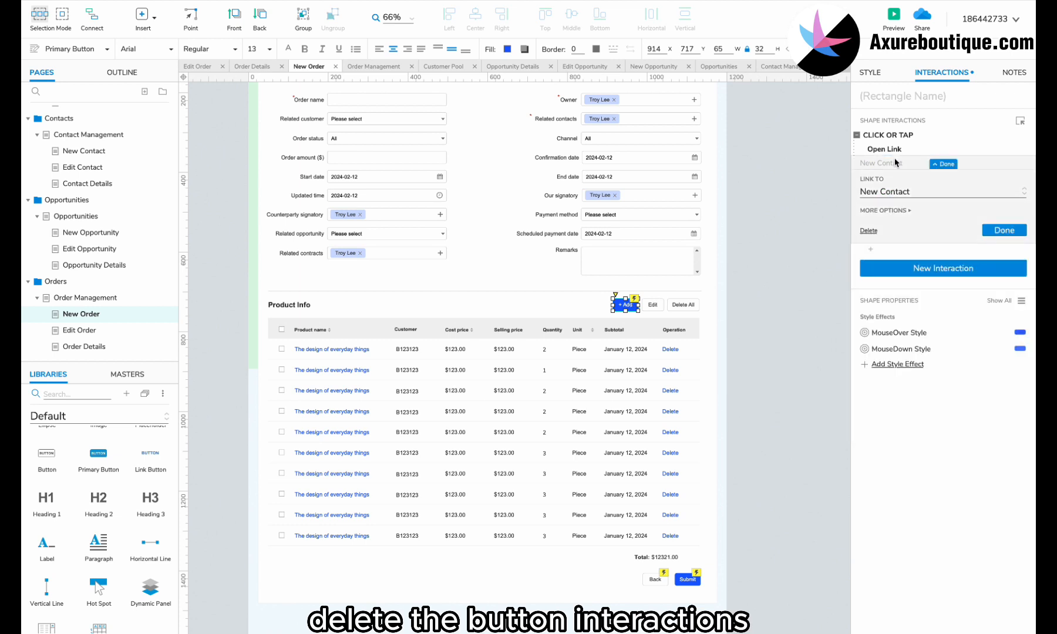
left_click(868, 230)
left_click(796, 226)
scroll(797, 226, "up", 1)
key("super+z")
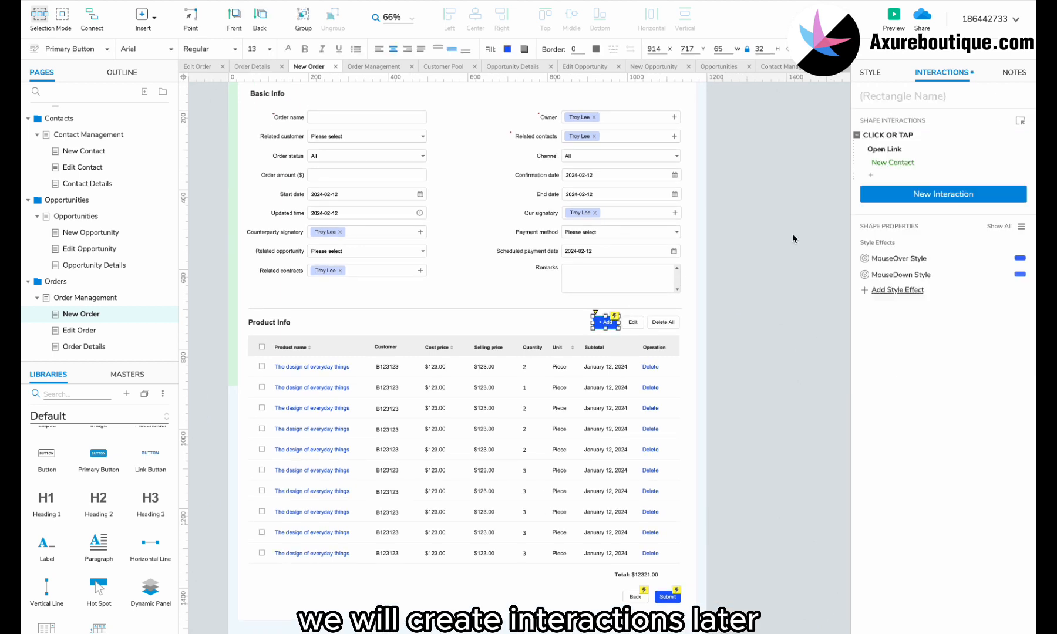
key("super+shift+z")
scroll(708, 307, "up", 1)
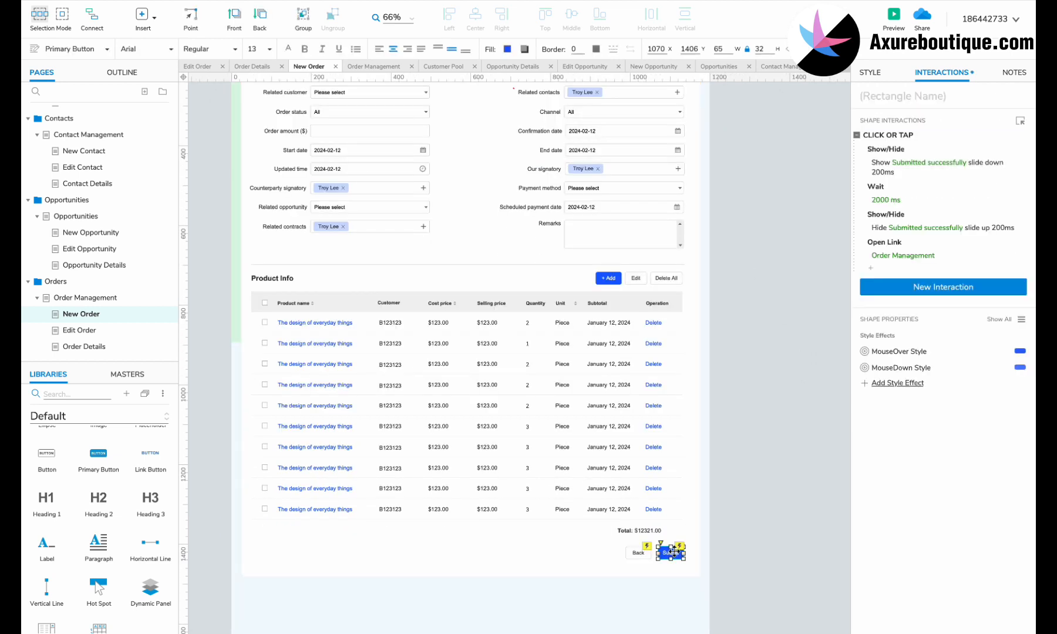
scroll(331, 445, "up", 2)
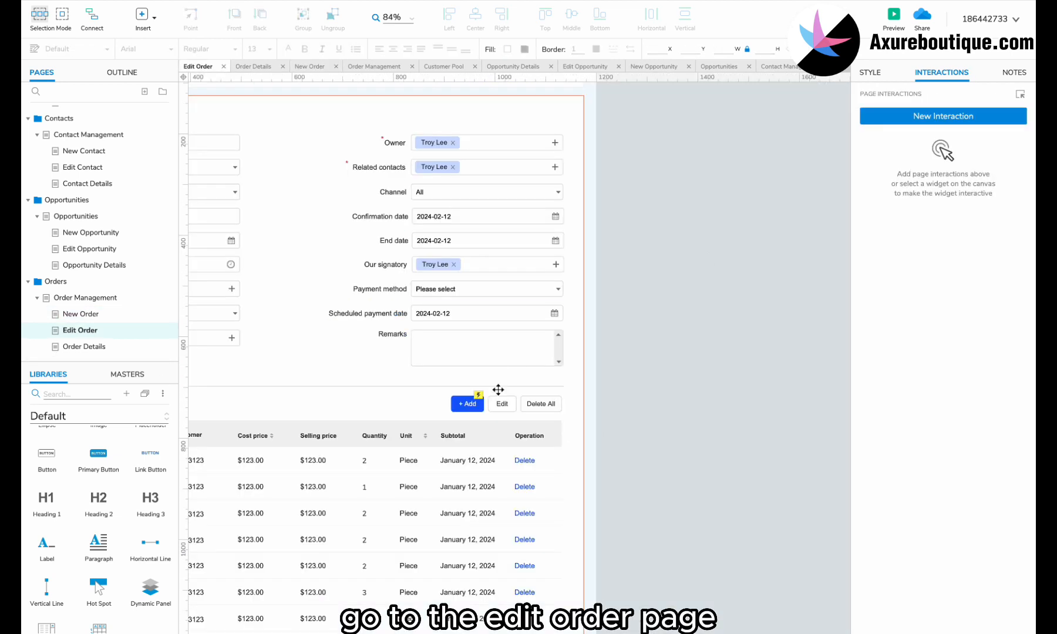
On the Edit Order page, delete the + Add button's interaction and check the Submit button
left_click(469, 403)
scroll(546, 470, "down", 5)
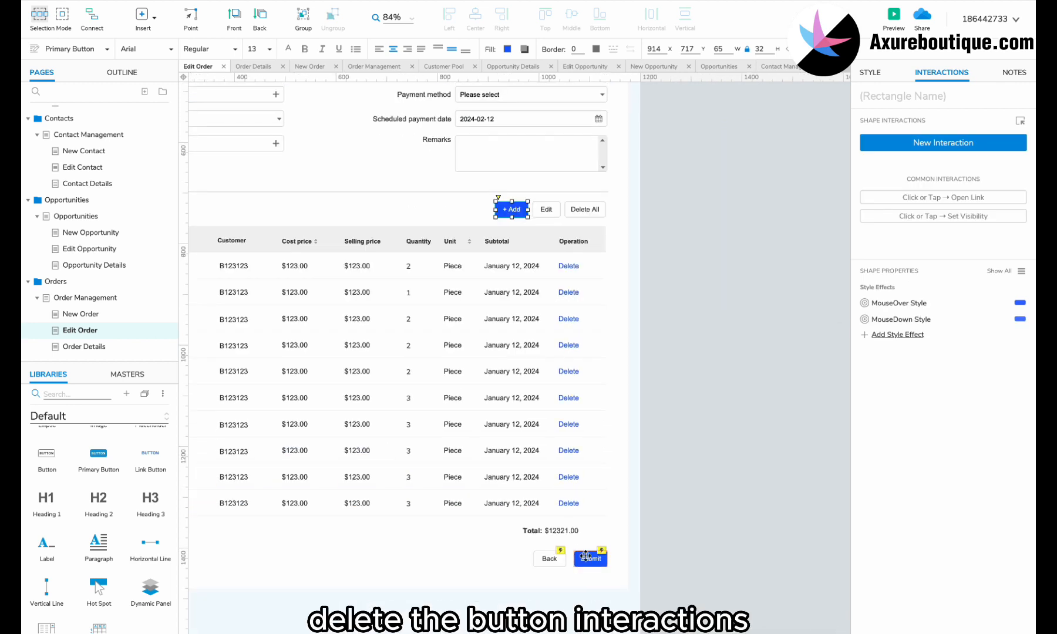
left_click(590, 558)
key("Delete")
scroll(208, 323, "up", 10)
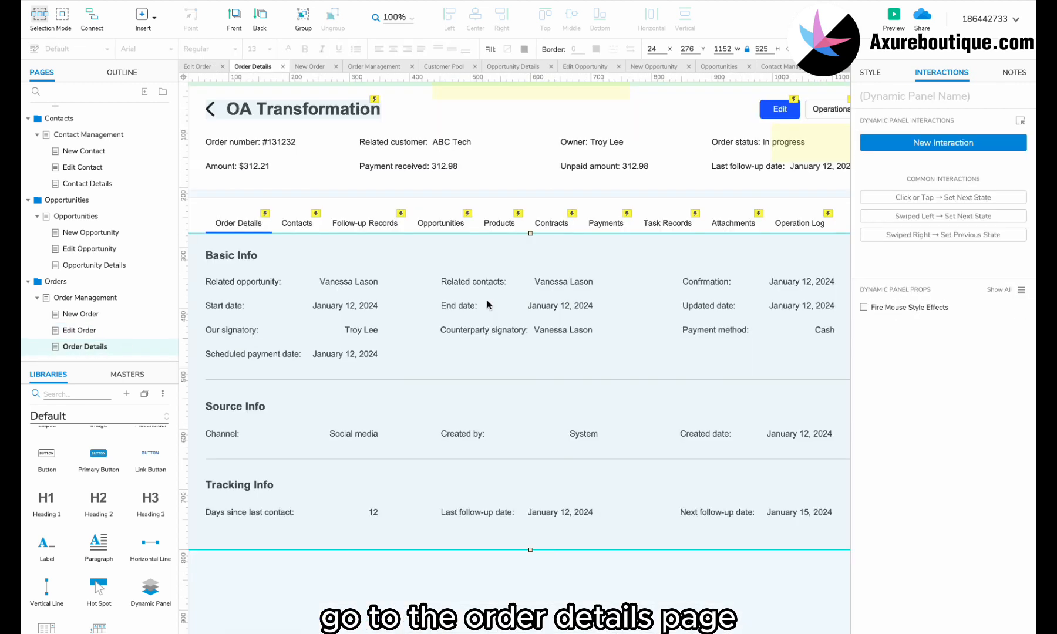
On the Order Details page, remove the Convert to an Order option from the Operation panel and move Archive up in its place
scroll(487, 304, "right", 3)
scroll(486, 305, "up", 2)
double_click(678, 205)
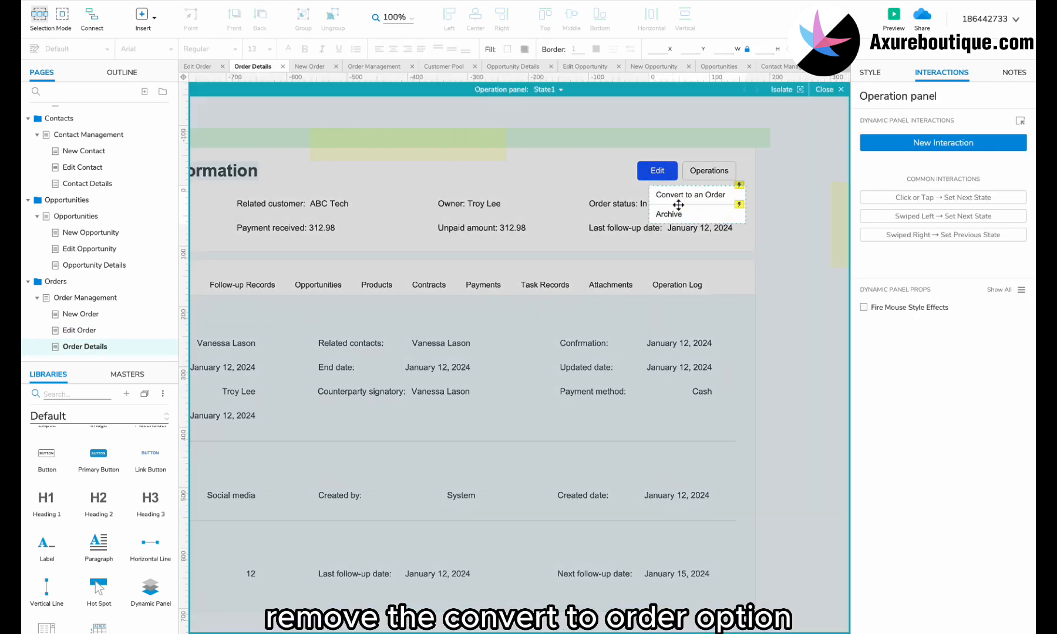
left_click_drag(684, 207, 680, 194)
double_click(792, 200)
Check the contents of the Archive dialog panel and the Archived successfully message panel on the Order Details page
scroll(793, 201, "right", 2)
double_click(793, 200)
double_click(500, 158)
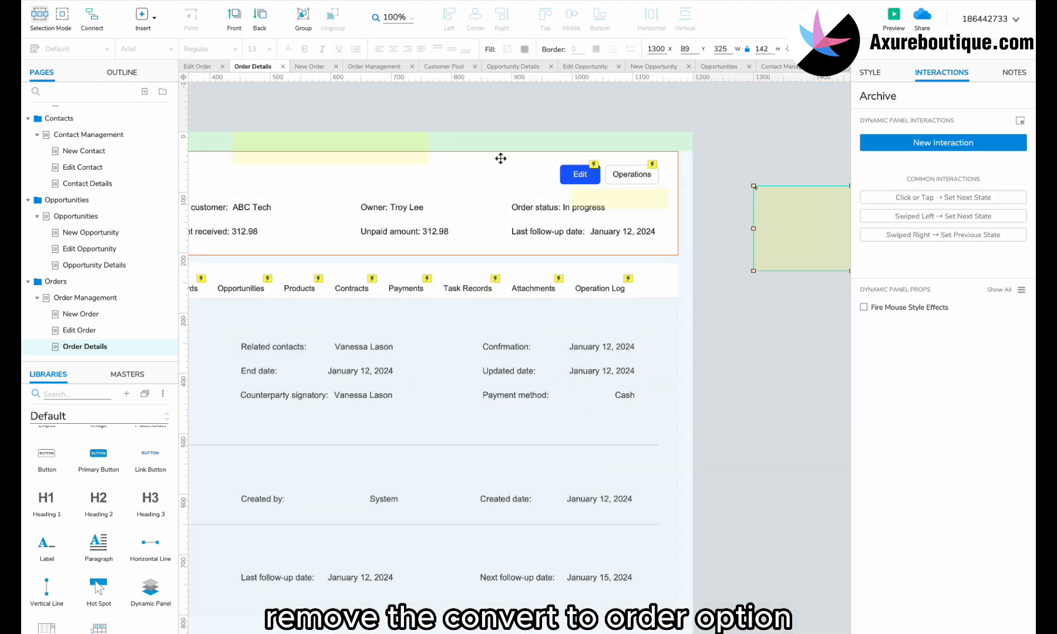
double_click(411, 147)
double_click(436, 124)
On the Frame page, open the Left navigation panel for editing and select the Orders menu item
scroll(66, 176, "up", 10)
left_click(54, 114)
scroll(260, 358, "down", 4)
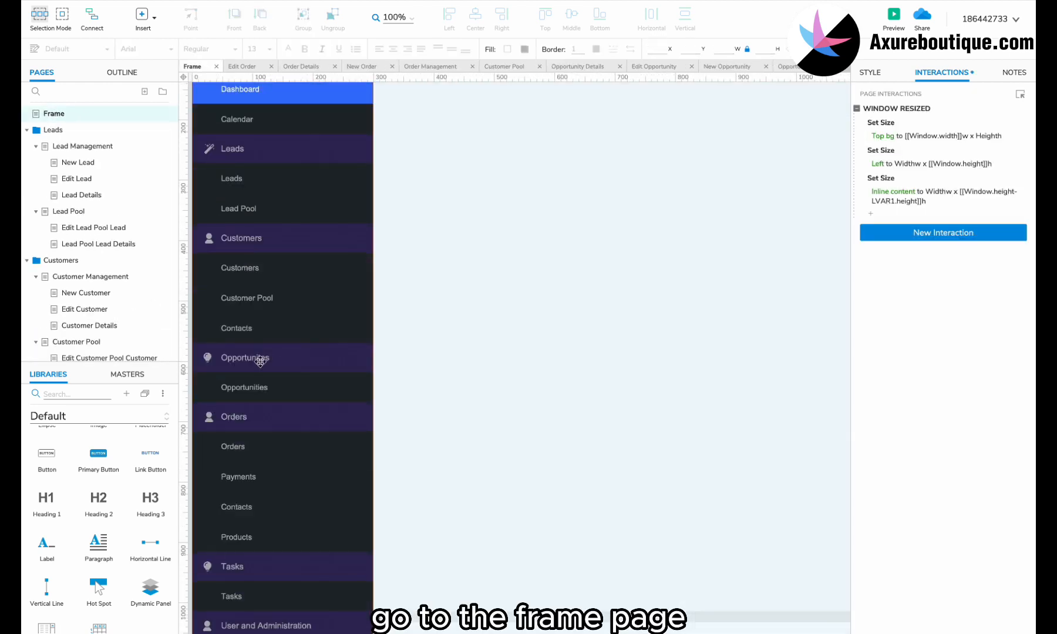
double_click(255, 392)
left_click(249, 391)
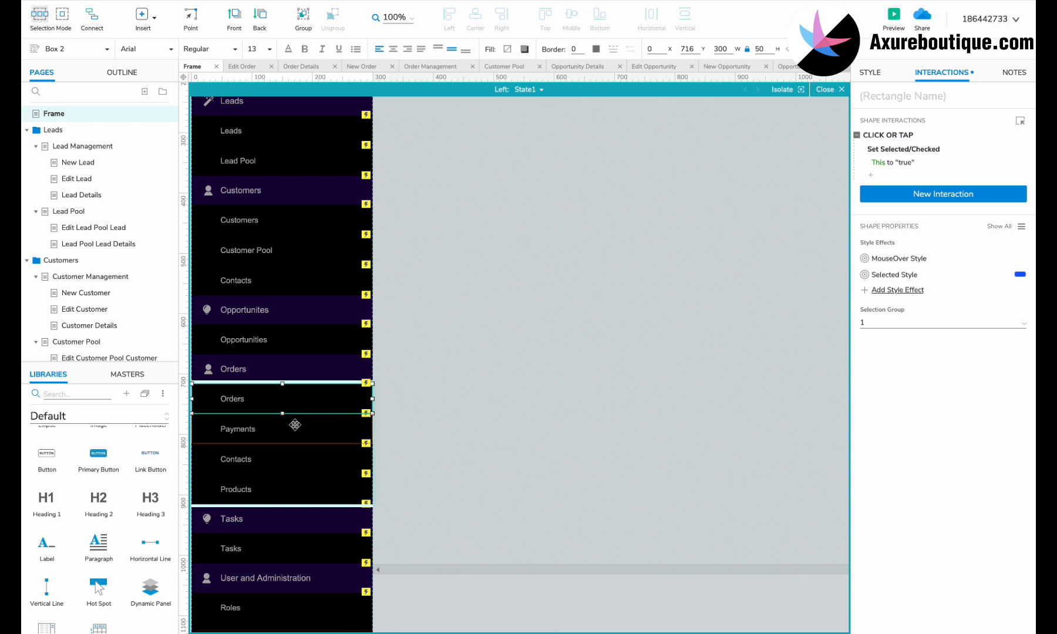
left_click(872, 175)
left_click(894, 216)
left_click(887, 178)
left_click(868, 243)
Copy the Opportunities item's Open Link in Frame action to the Orders item and link it to Order Management in Inline content
double_click(283, 335)
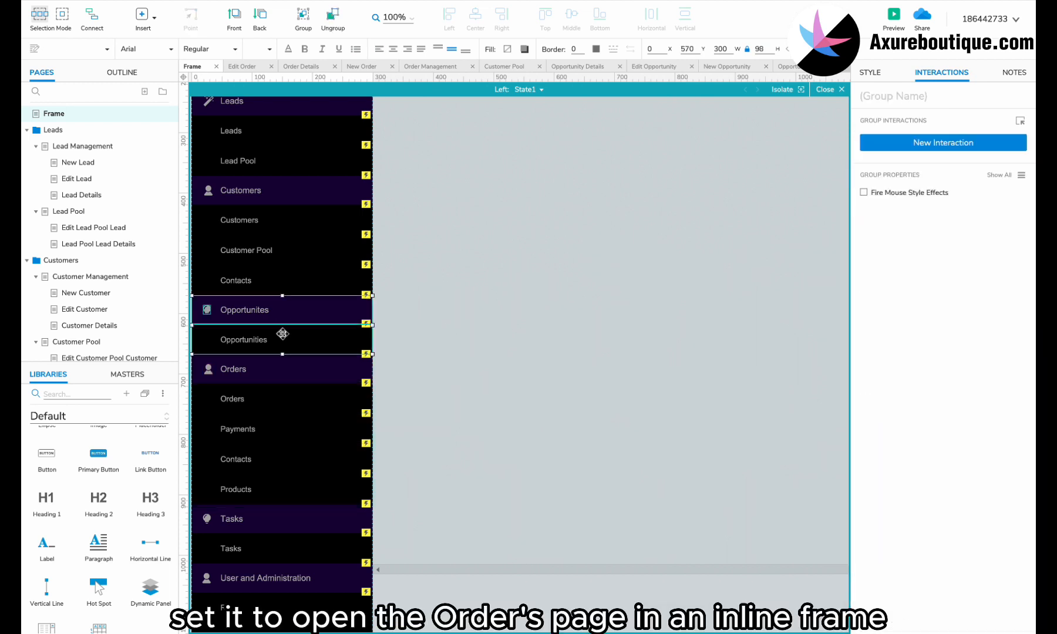
left_click(901, 180)
key("super+c")
double_click(259, 403)
key("super+v")
left_click(908, 190)
left_click(902, 251)
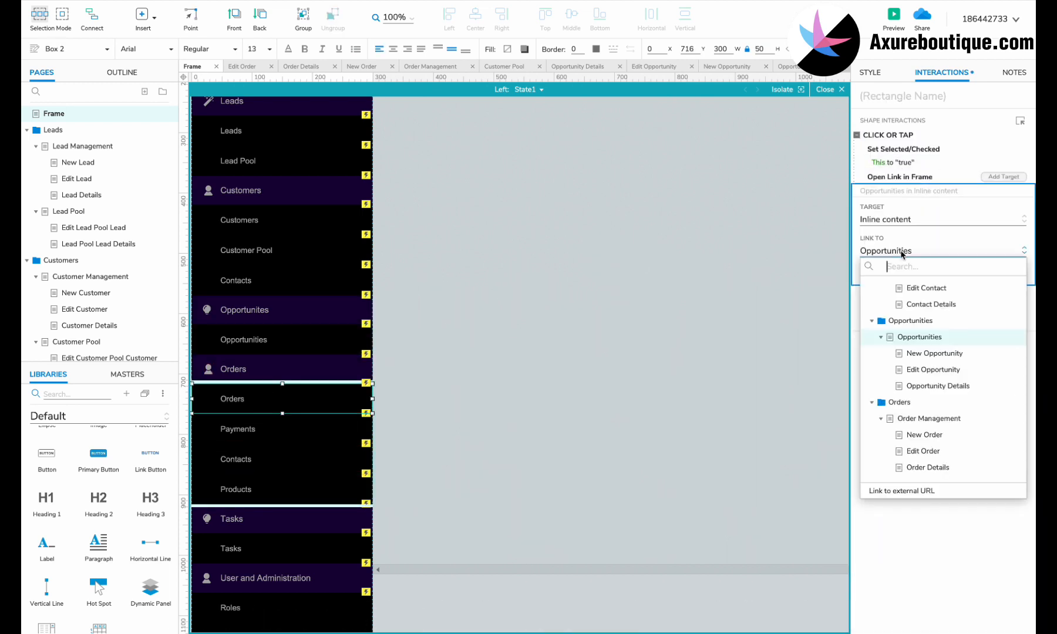
left_click(918, 422)
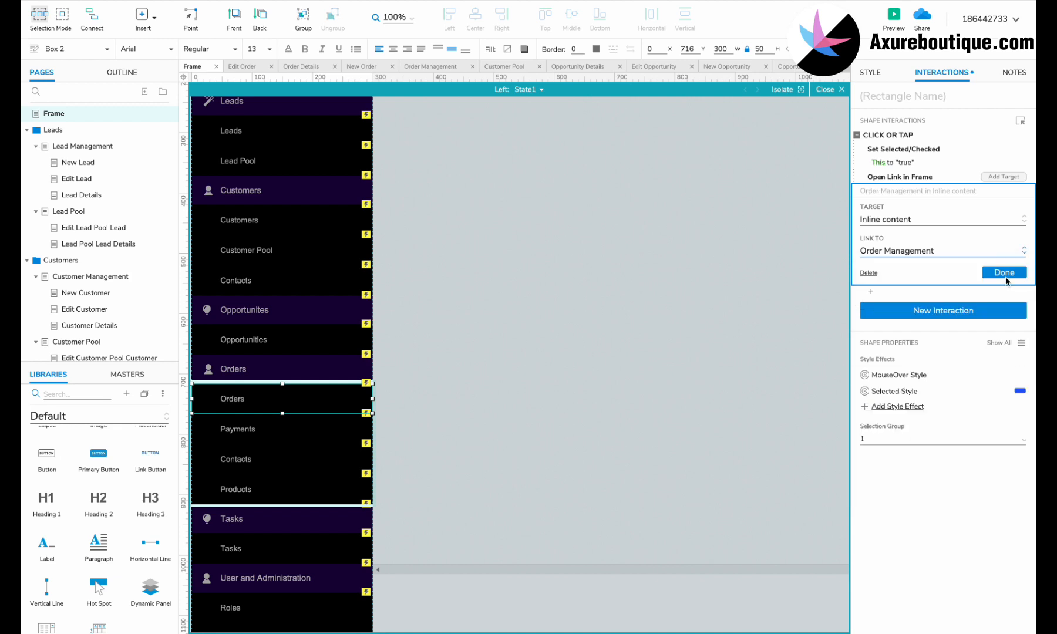
left_click(1004, 277)
Leave the Left panel, preview the Frame page in the browser and open Orders from the navigation menu
left_click(646, 395)
double_click(577, 597)
scroll(577, 597, "up", 3)
key("super+period")
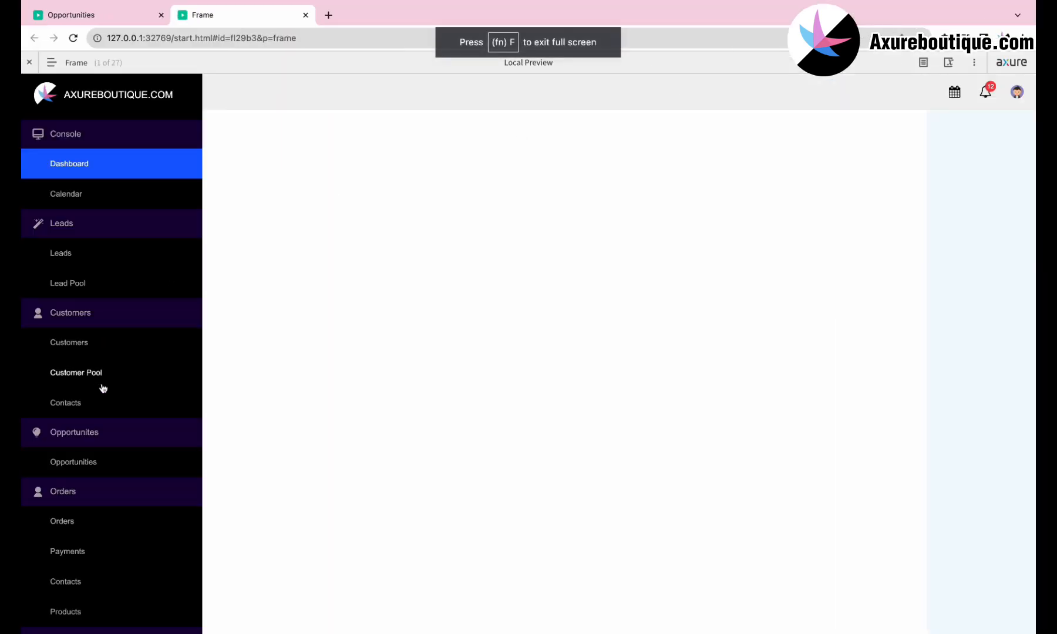
left_click(84, 523)
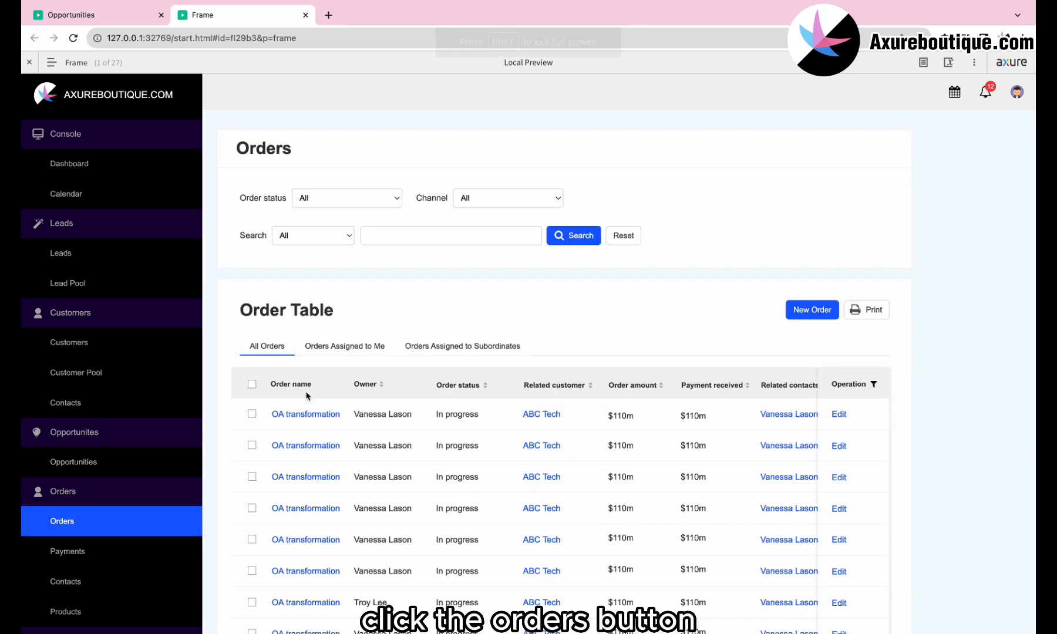
Test the order filters with status Shipped, channel Website Forms and search field Related customer
left_click(355, 195)
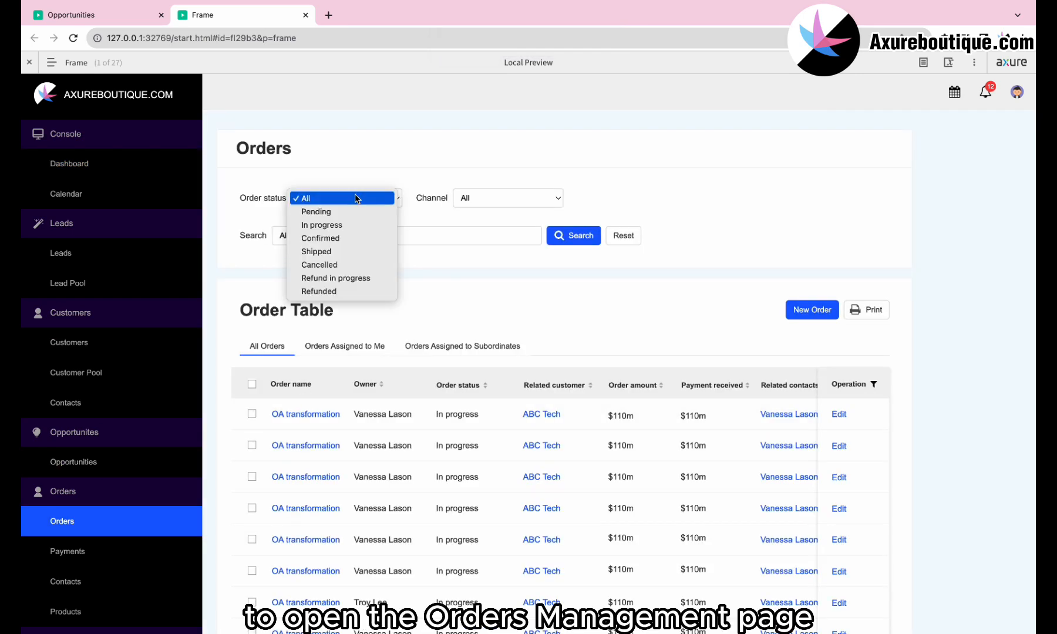
left_click(449, 204)
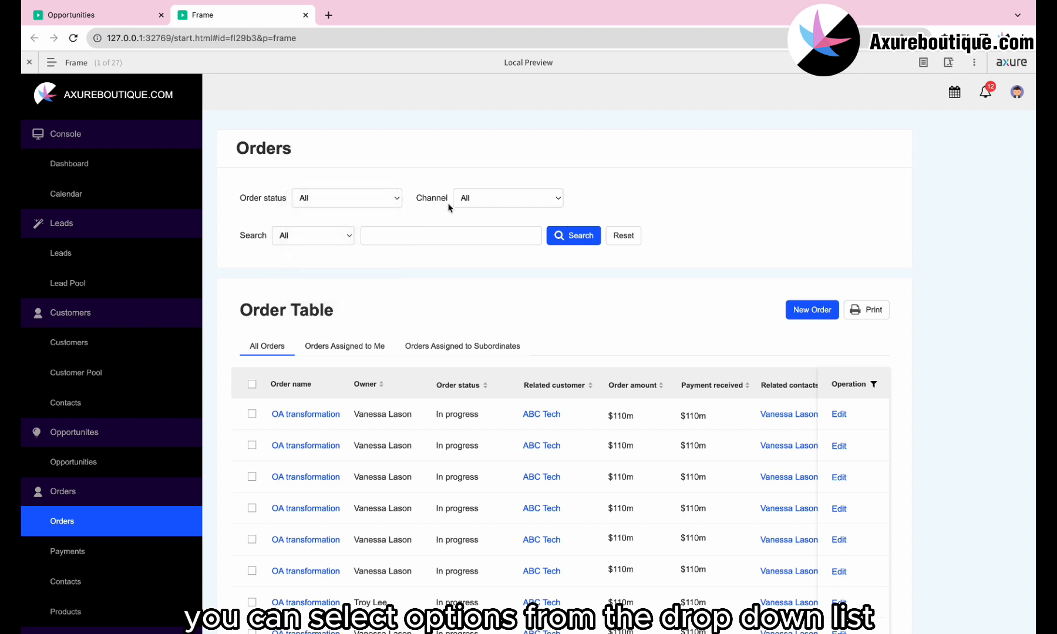
left_click(480, 194)
left_click(491, 267)
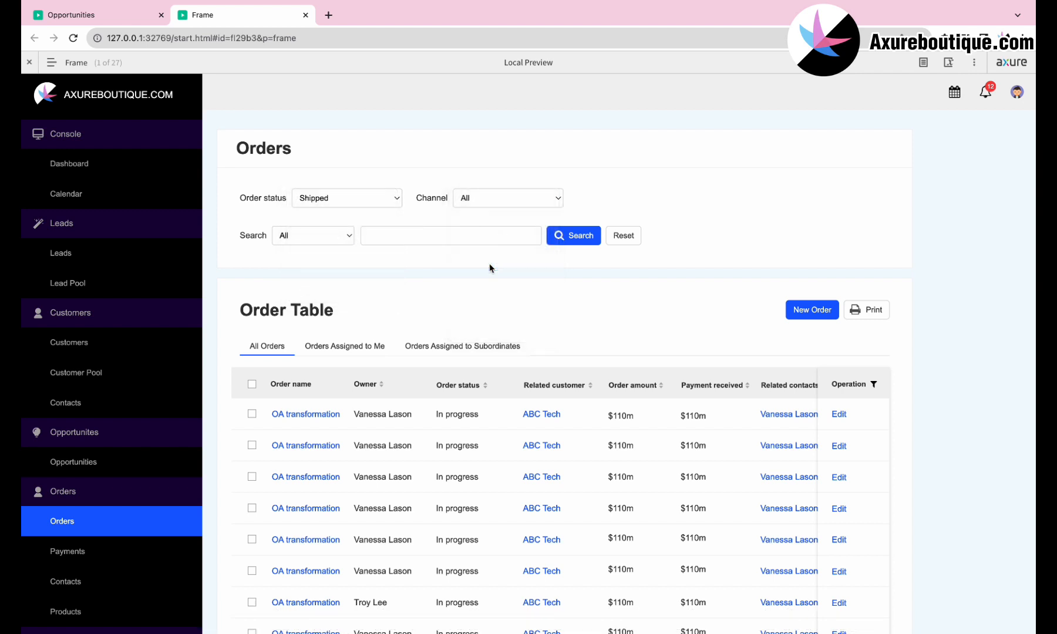
left_click(323, 237)
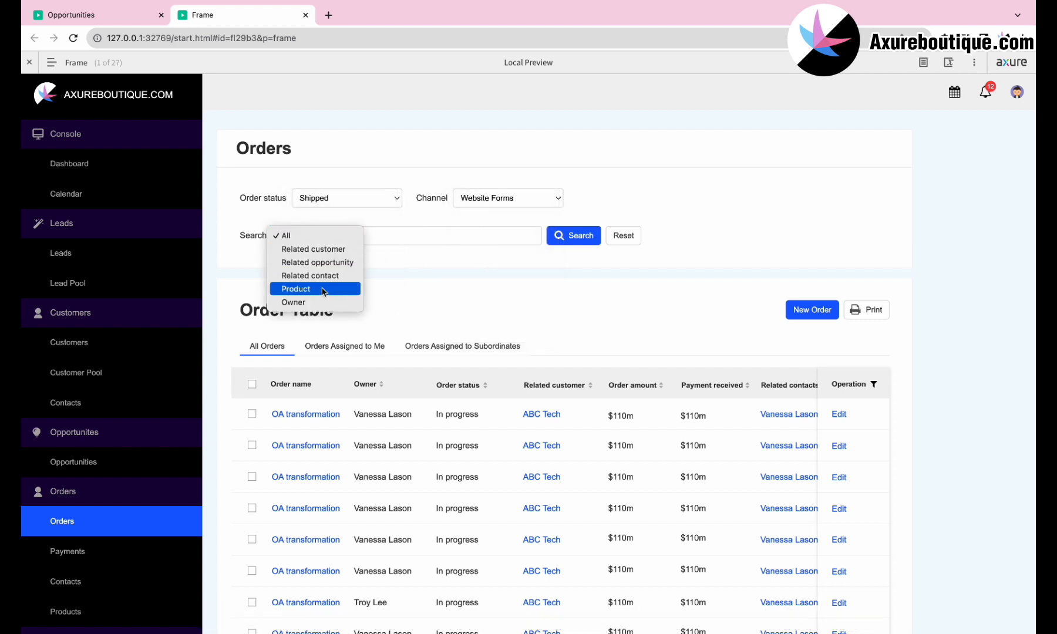
left_click(317, 249)
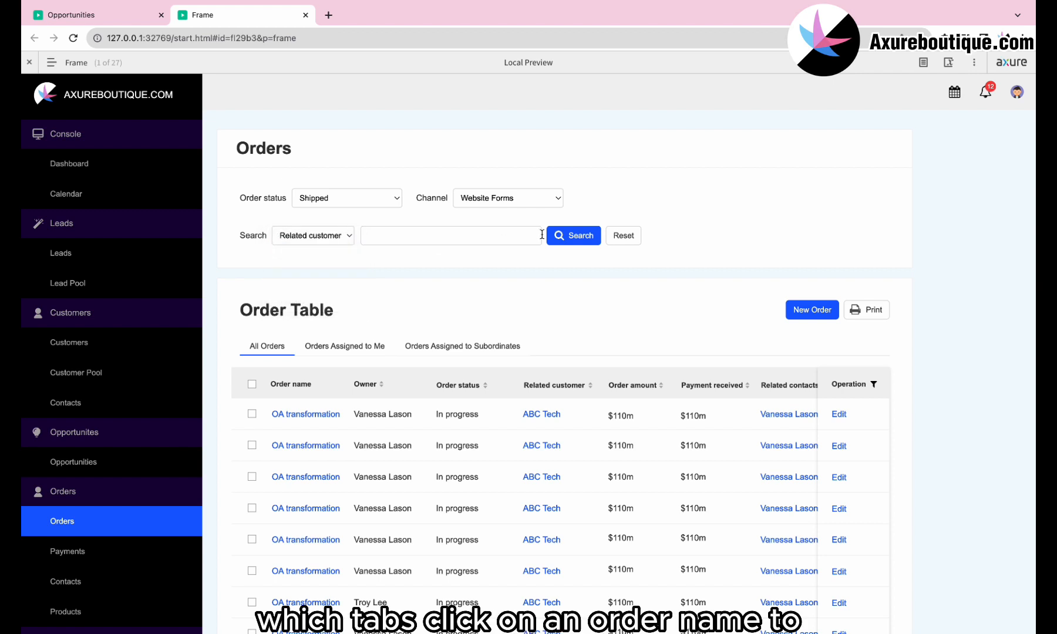
Switch through the Orders Assigned to Me and Orders Assigned to Subordinates views and look over the whole order table
left_click(344, 345)
left_click(438, 347)
scroll(464, 415, "down", 2)
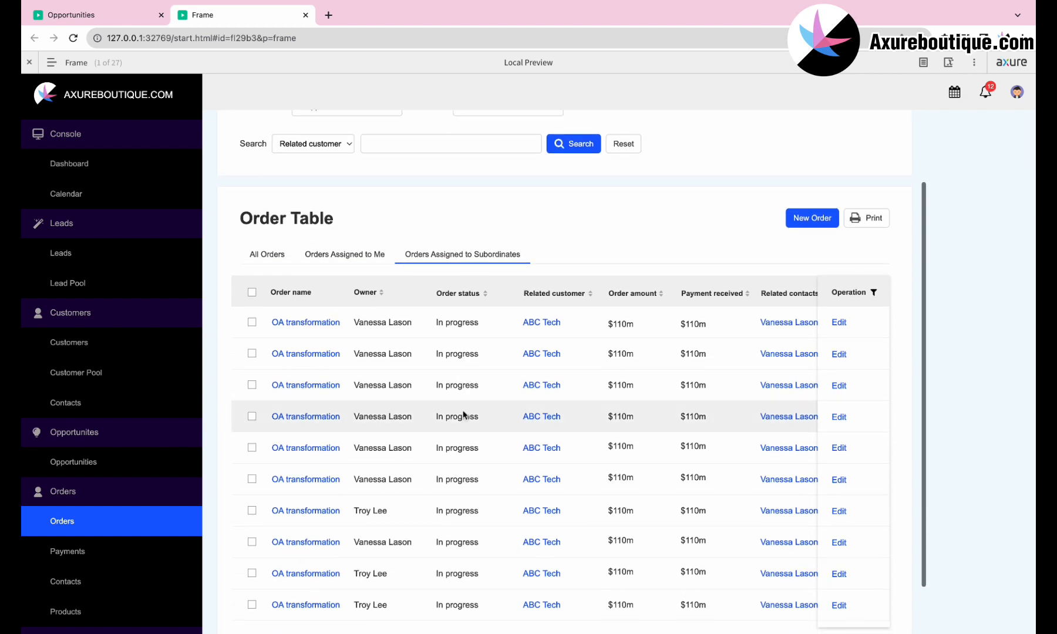
scroll(464, 415, "right", 5)
scroll(464, 415, "left", 5)
scroll(464, 415, "down", 1)
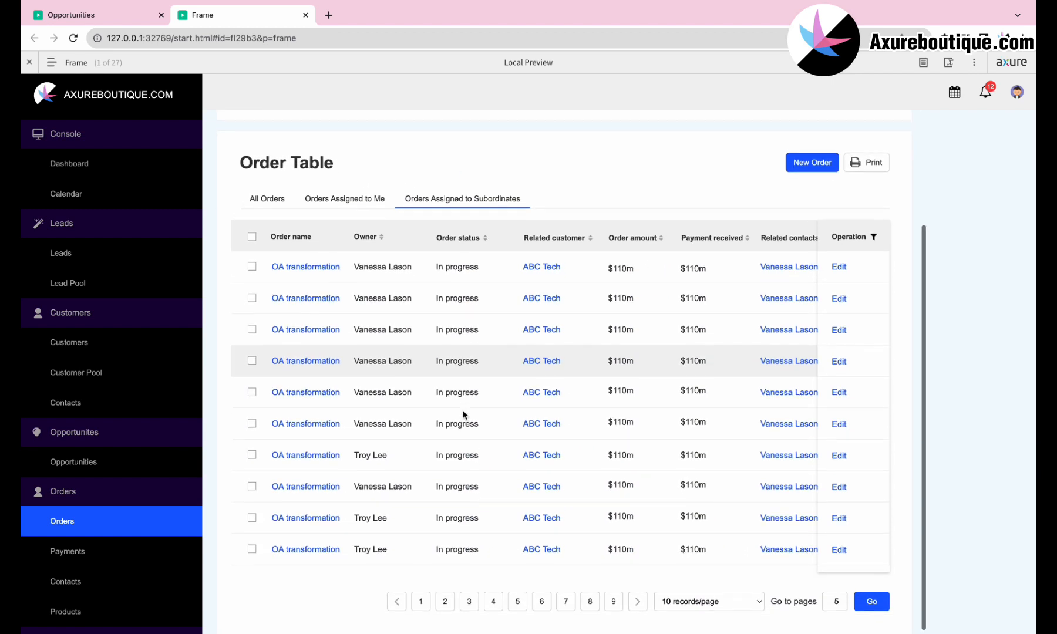
Open the first OA transformation order and test its Products, Order Details, Contacts and Follow-up Records tabs
left_click(332, 266)
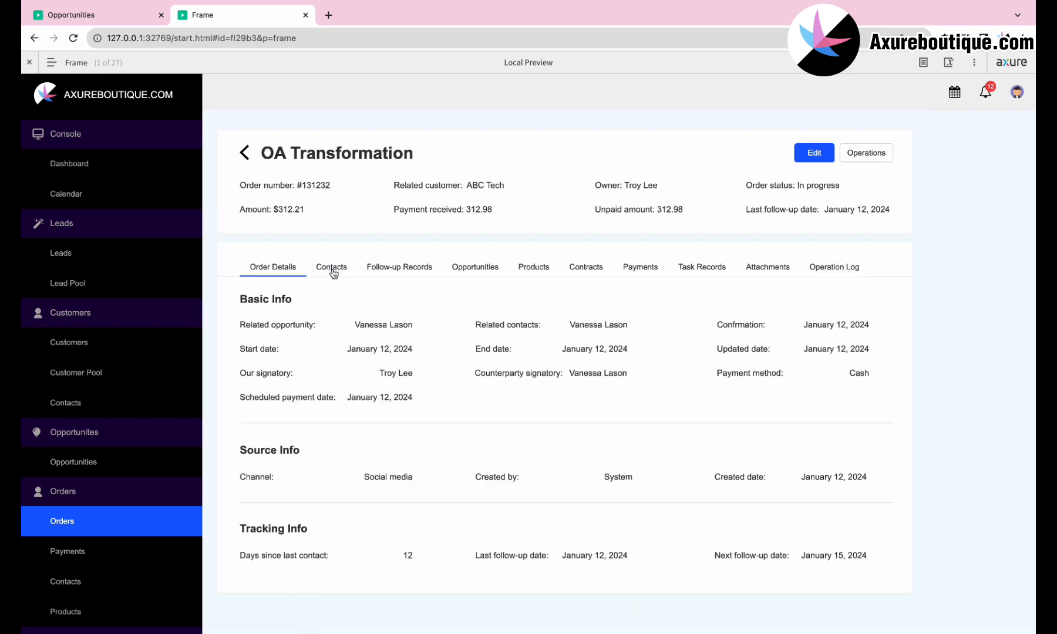
left_click(543, 268)
left_click(293, 270)
left_click(330, 271)
left_click(399, 268)
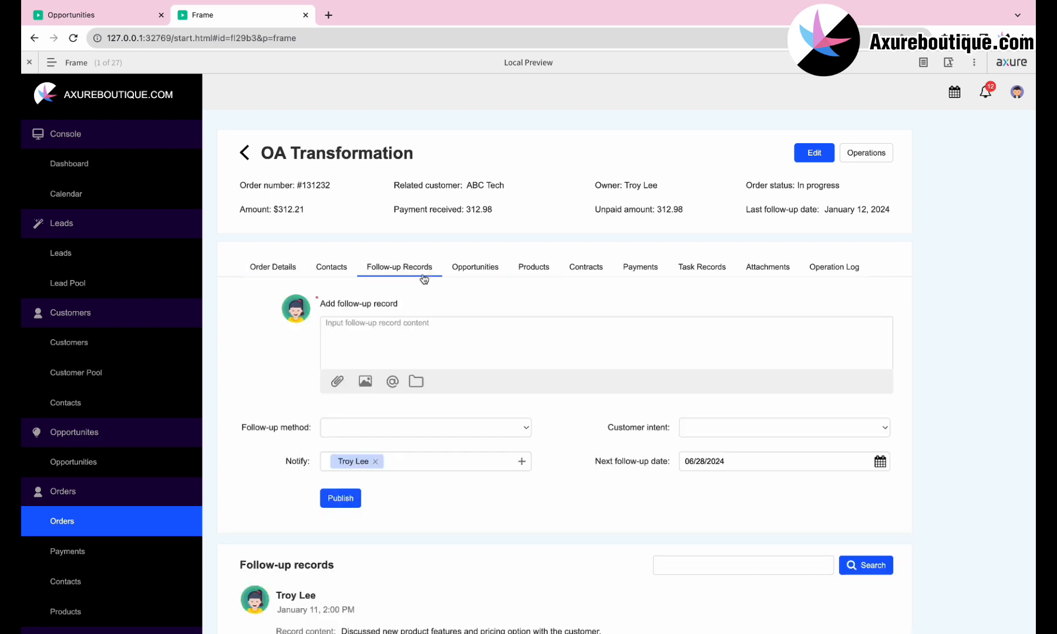
Test the order's Opportunities, Products, Contracts, Payments, Task Records, Attachments and Operation Log tabs
left_click(475, 273)
left_click(525, 276)
left_click(577, 271)
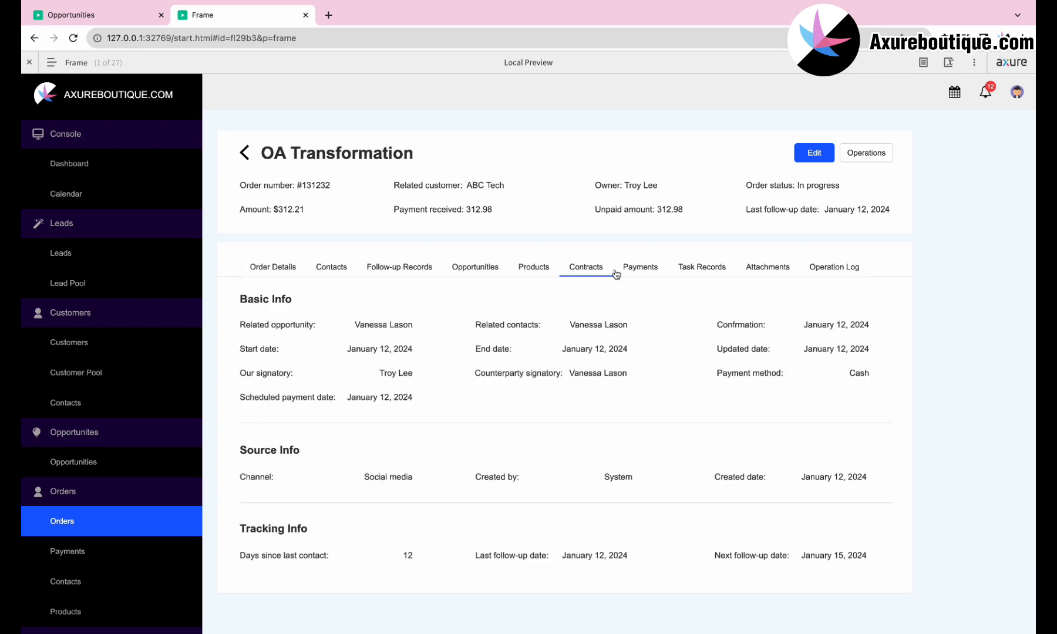
left_click(640, 271)
left_click(702, 271)
left_click(766, 271)
left_click(808, 271)
left_click(767, 267)
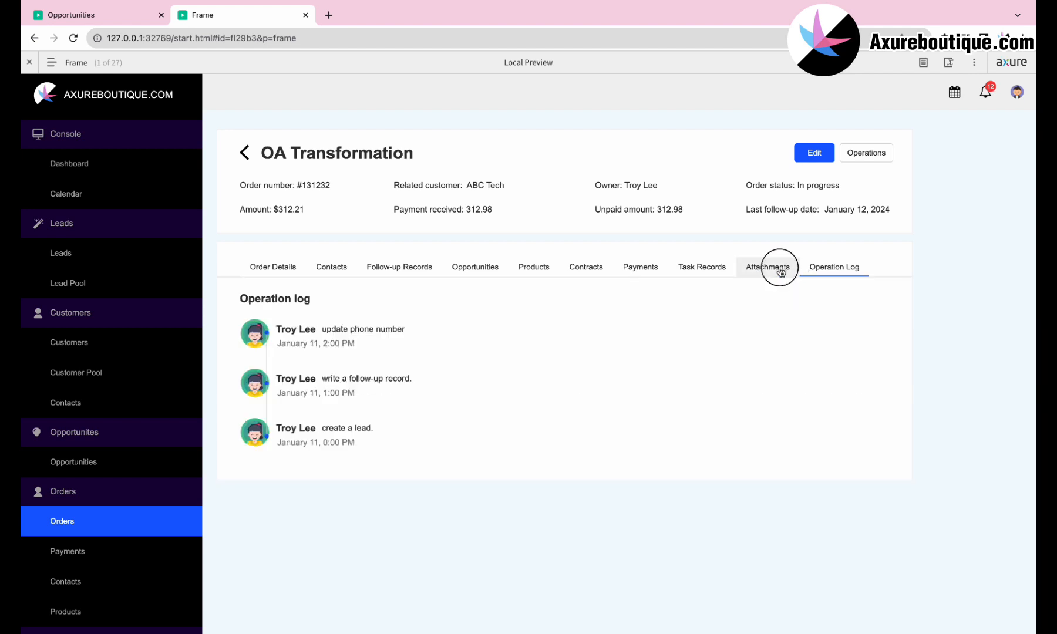
Open the order for editing, look through the Edit Order form and return to the order's details
left_click(814, 153)
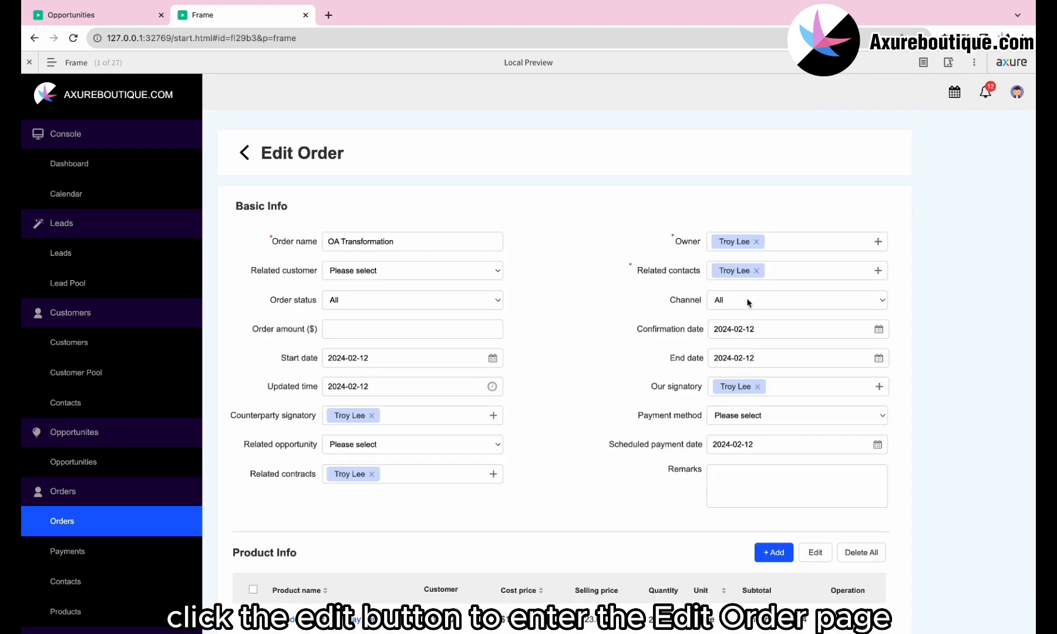
scroll(748, 303, "down", 6)
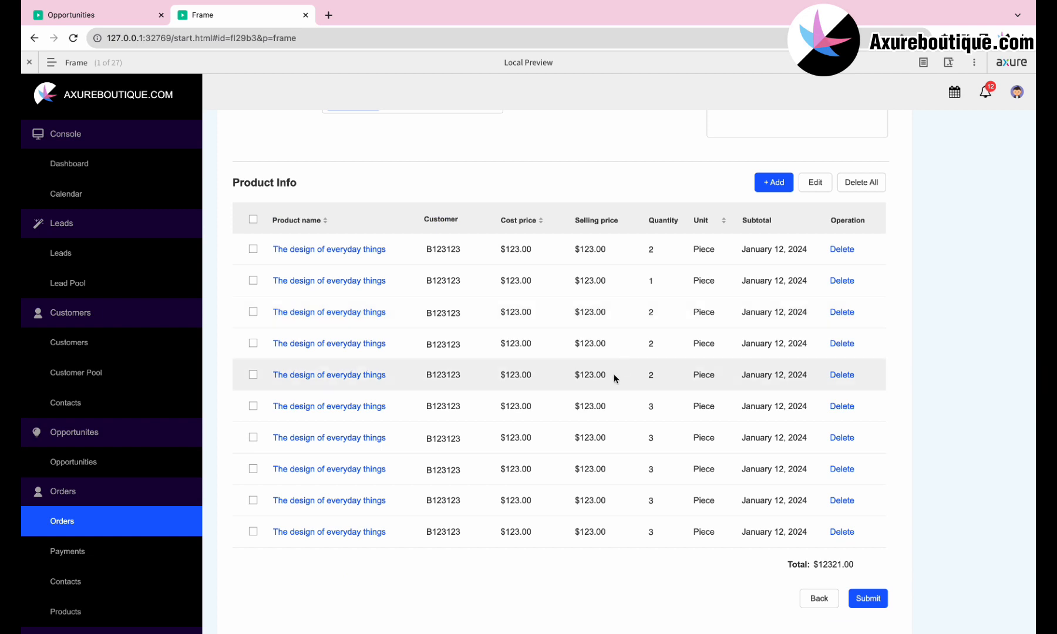
scroll(614, 374, "up", 6)
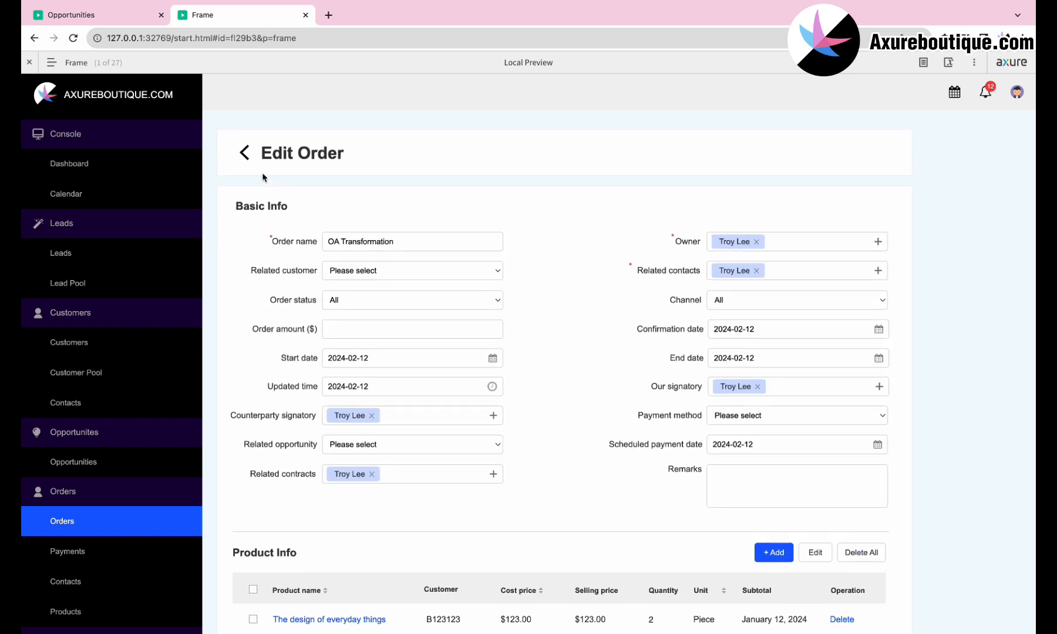
left_click(249, 159)
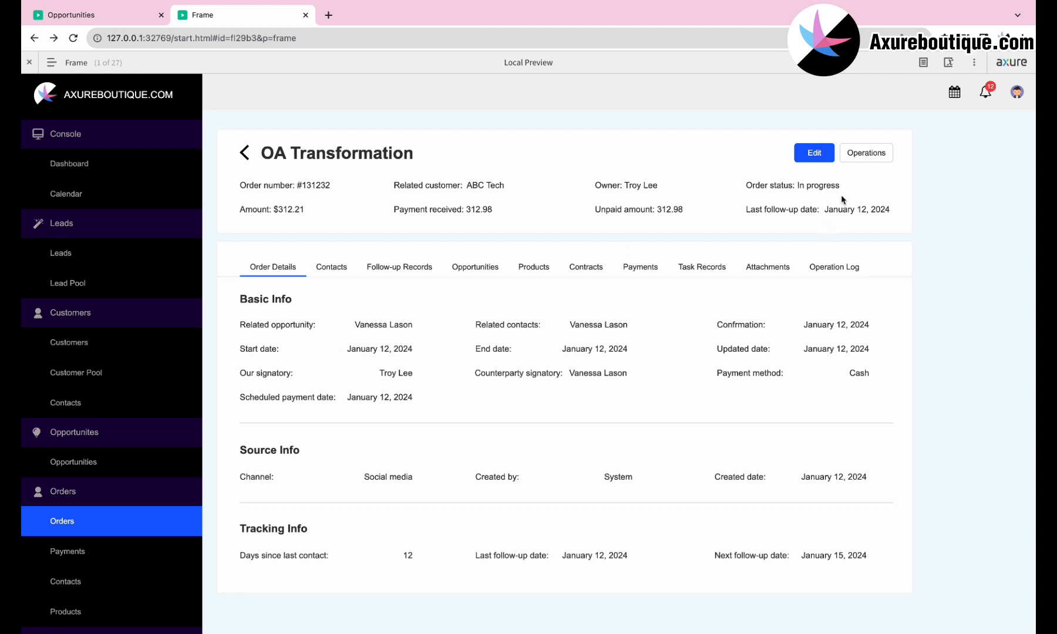
Test archiving the order through its Operations options, confirm it and go back to the order table
left_click(851, 176)
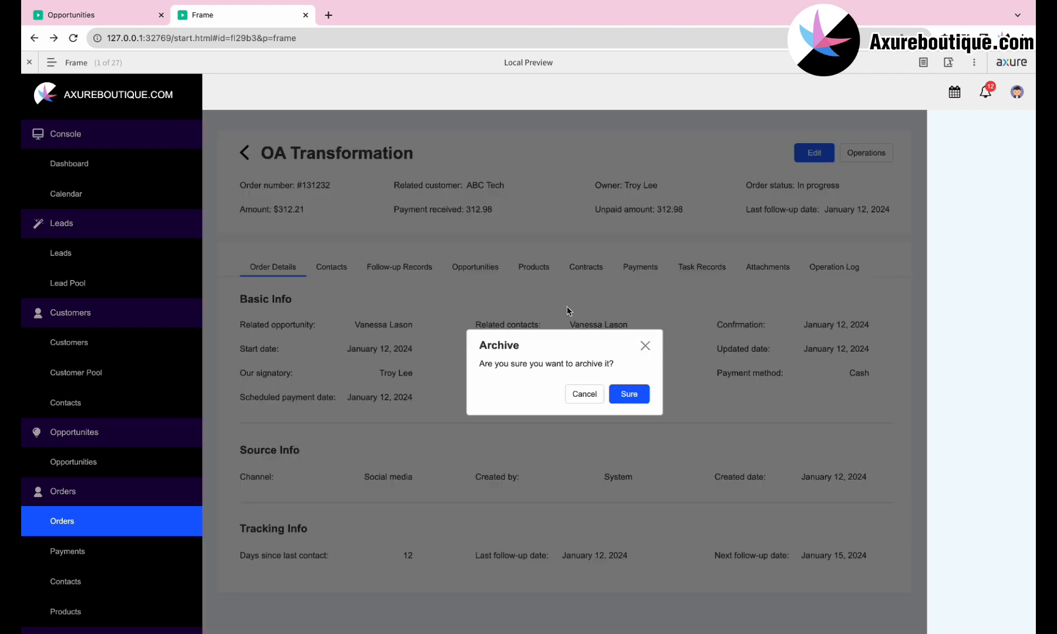
left_click(628, 392)
left_click(244, 156)
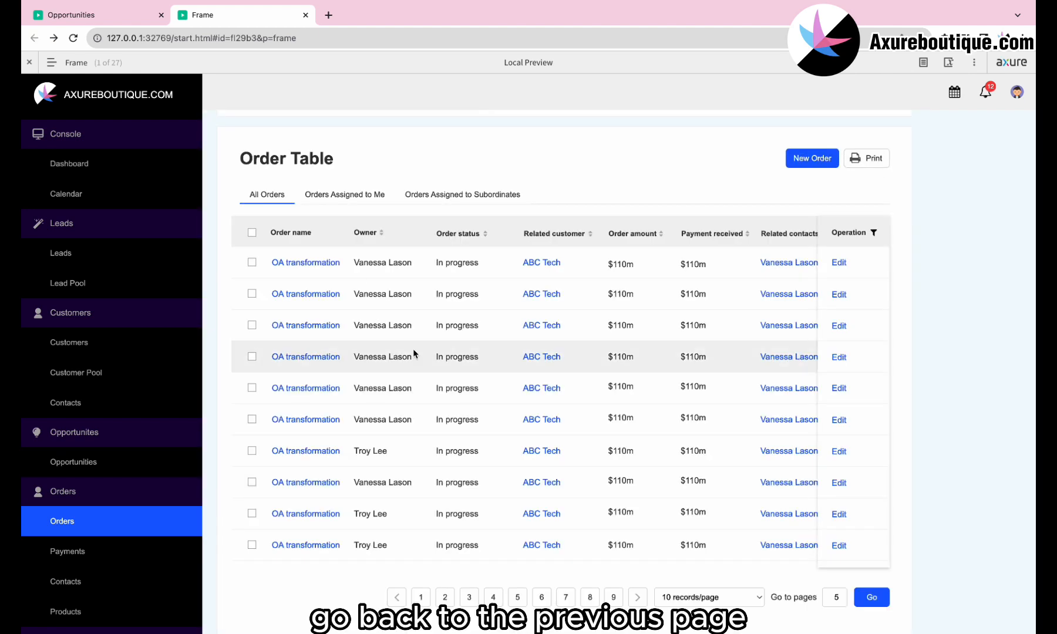
Open the New Order form from the order table, look through it and submit it
left_click(808, 160)
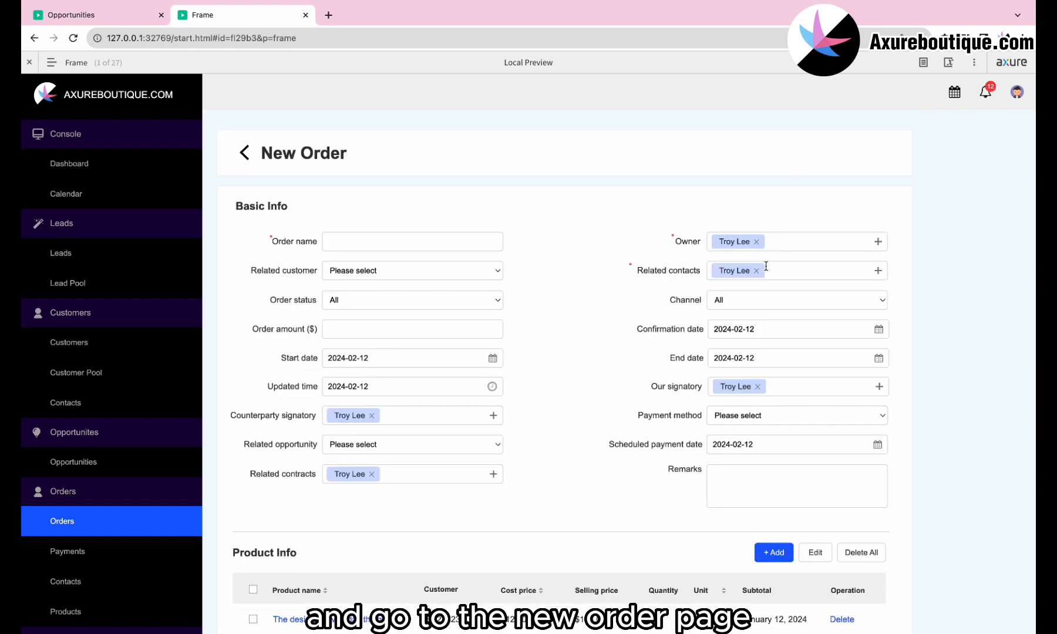
scroll(762, 436, "down", 7)
left_click(868, 598)
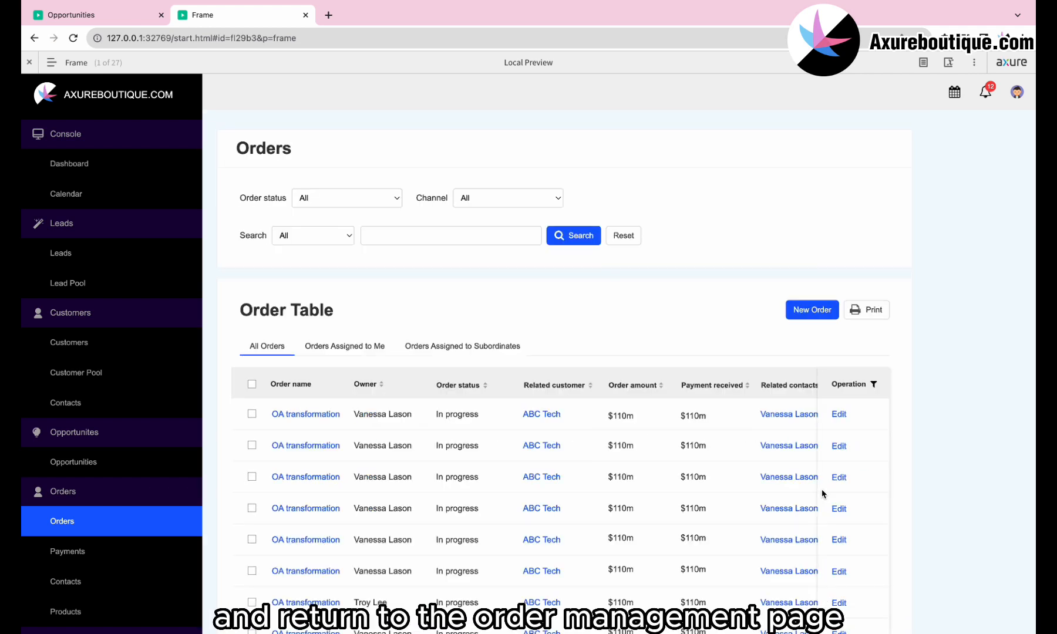
Return to Axure RP and, on the Order Details page, set the Products tab's interaction to show the Products panel state
key("ctrl+Left")
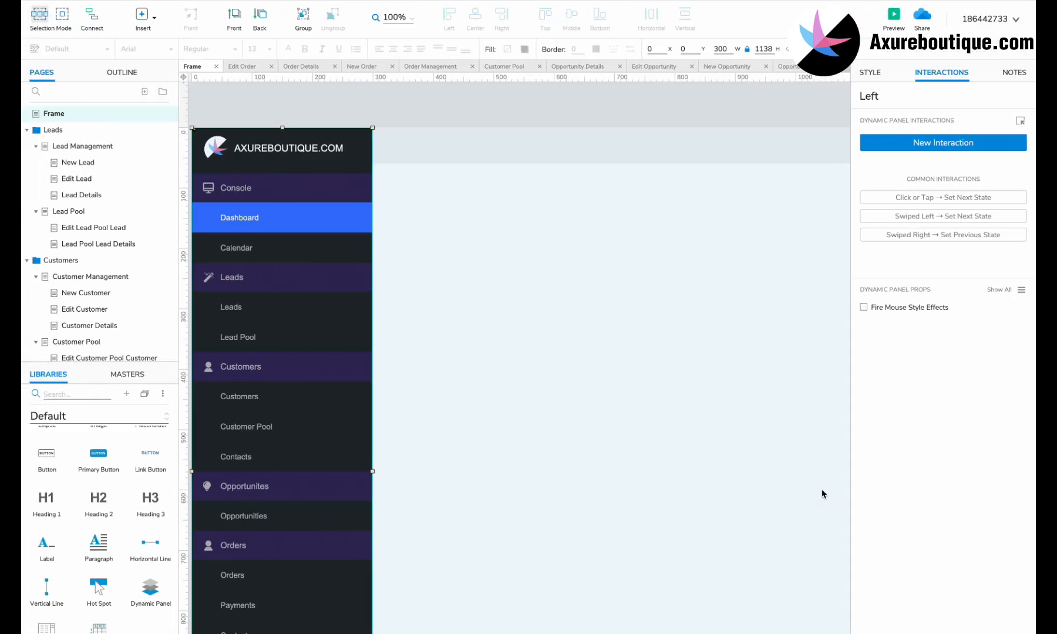
scroll(156, 317, "down", 5)
left_click(117, 353)
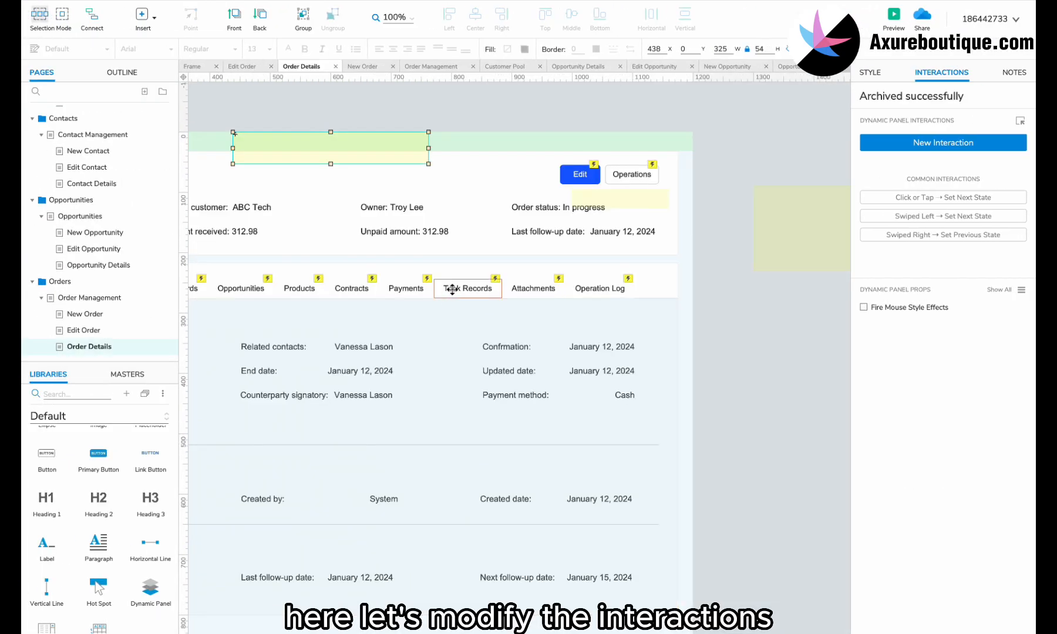
left_click(456, 288)
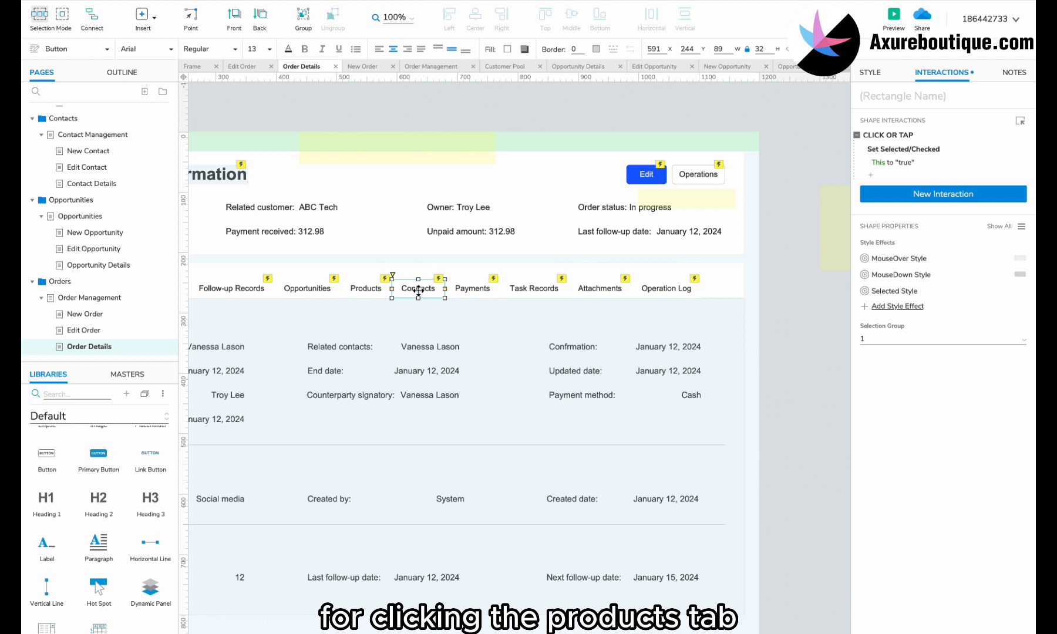
left_click(366, 289)
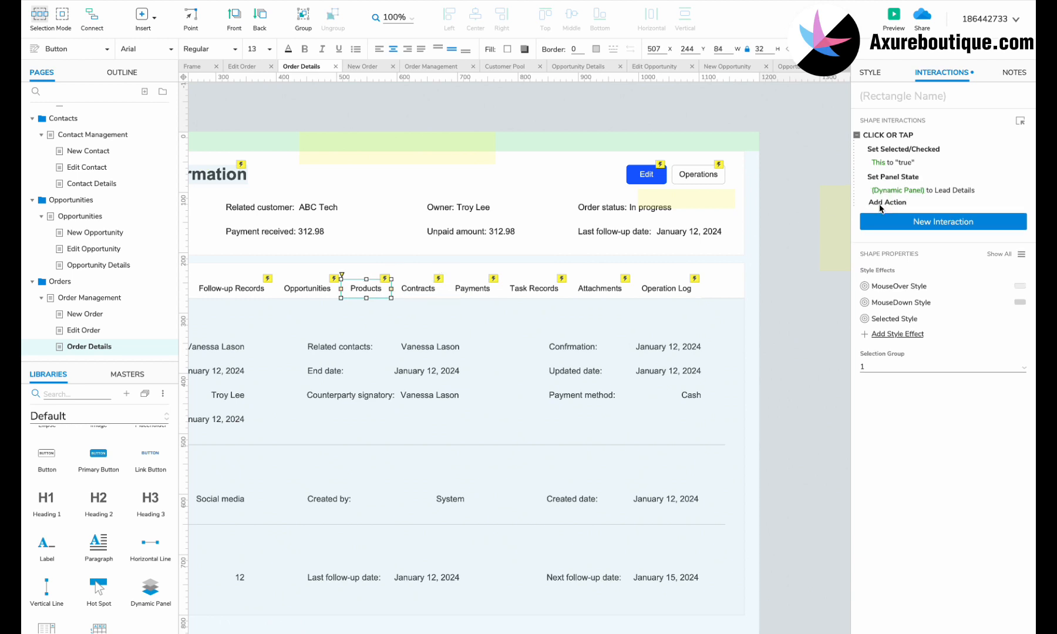
left_click(896, 192)
left_click(908, 251)
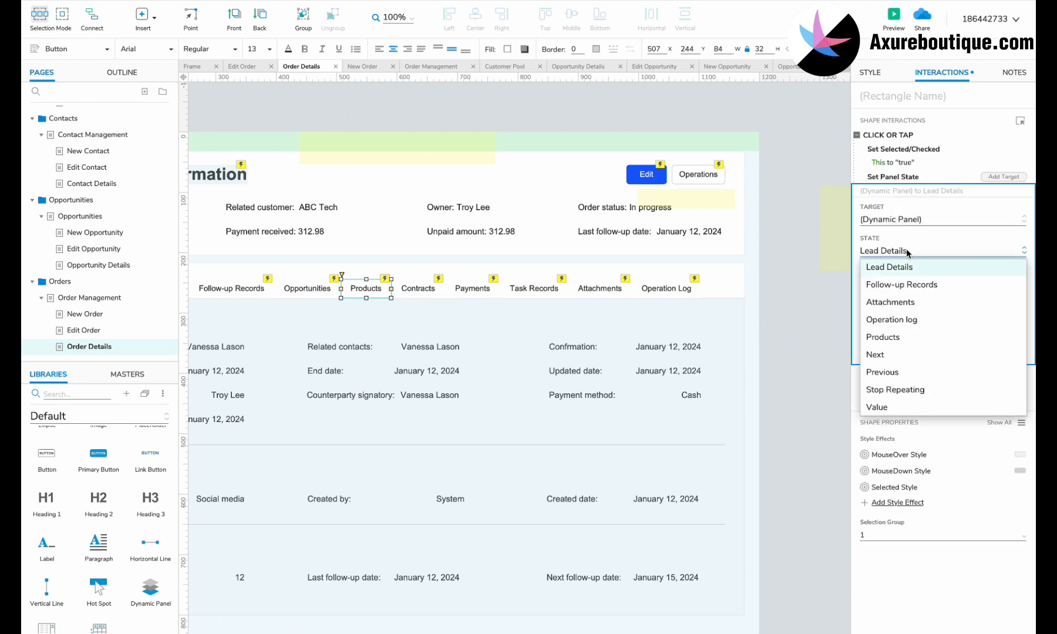
left_click(878, 340)
left_click(1004, 352)
left_click(780, 327)
Preview the Order Details page in the browser and test the Contracts and Products tabs
key("super+period")
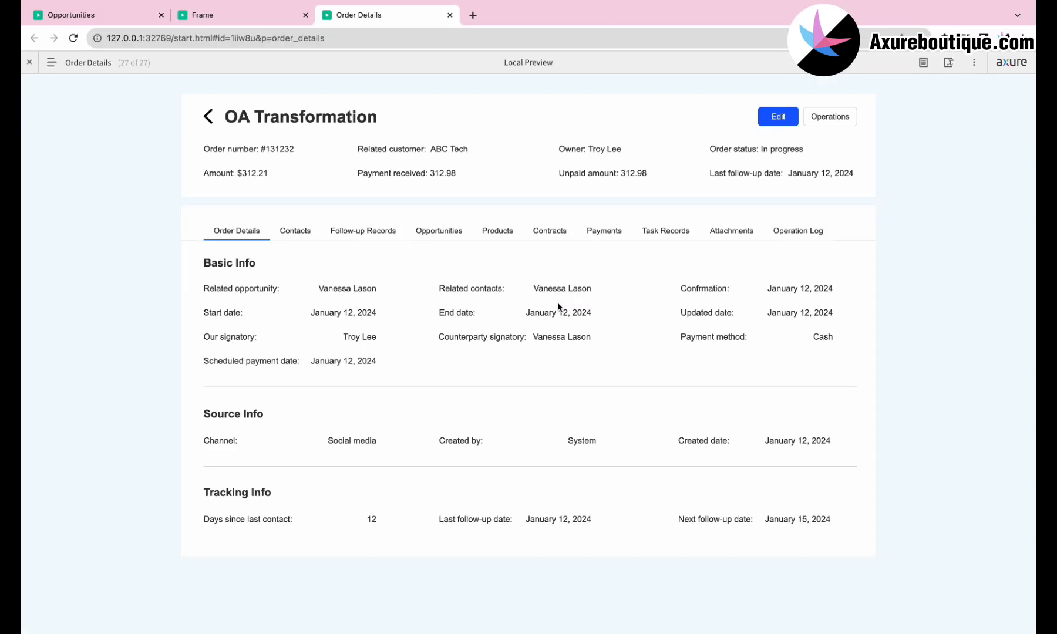
left_click(552, 238)
left_click(506, 233)
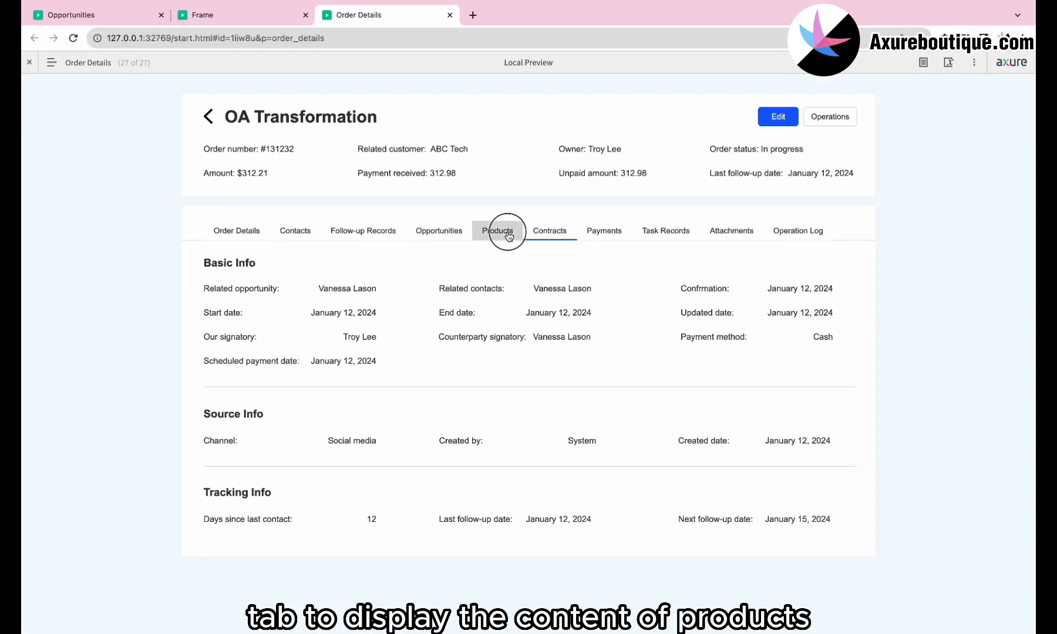